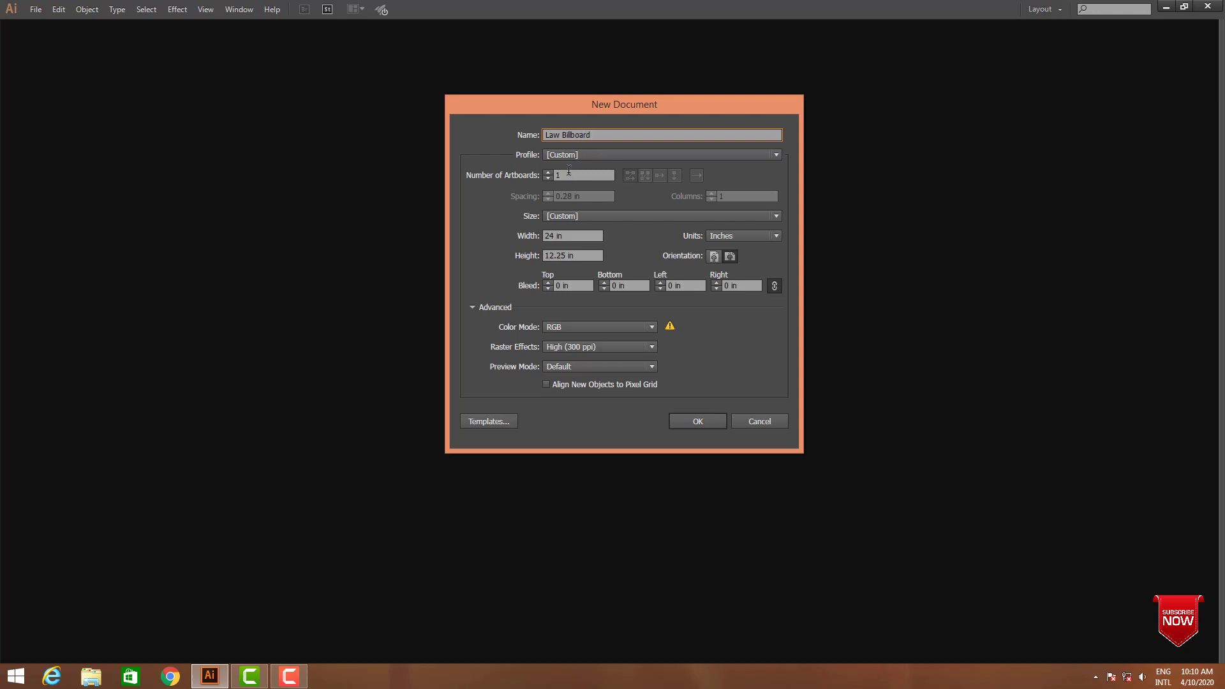
# Base the Law Billboard document on the Print profile and set its units to inches
pyautogui.click(585, 155)
pyautogui.click(584, 184)
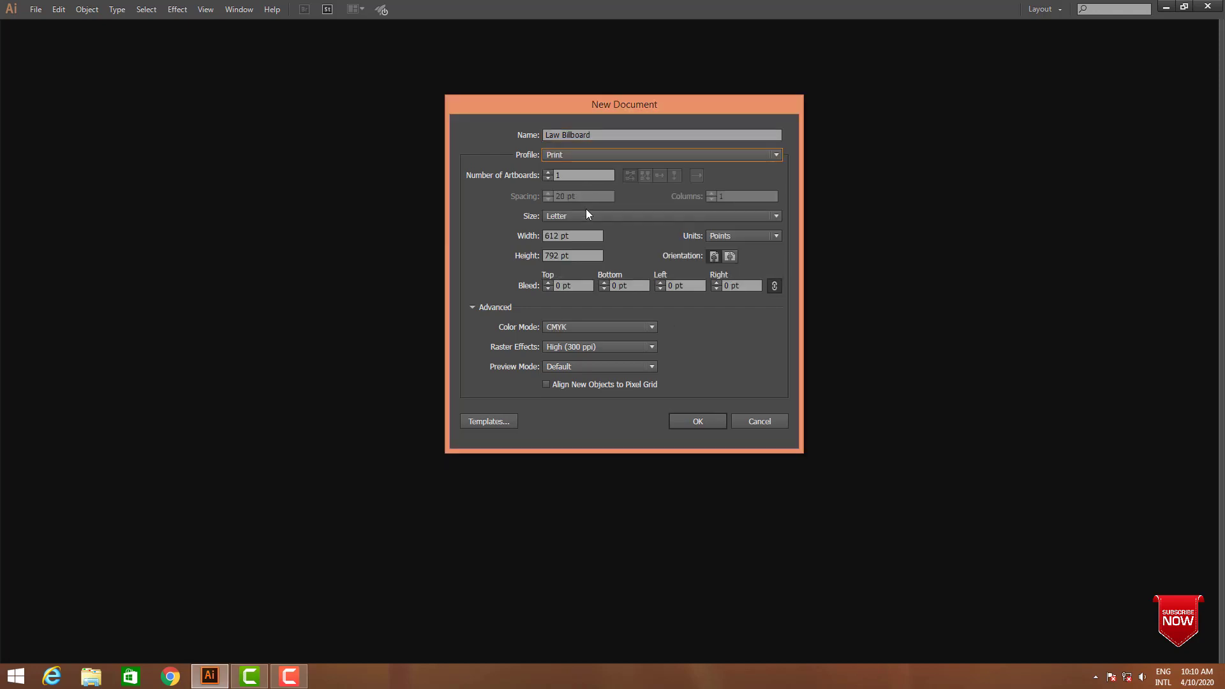
pyautogui.click(586, 215)
pyautogui.click(582, 219)
pyautogui.click(775, 237)
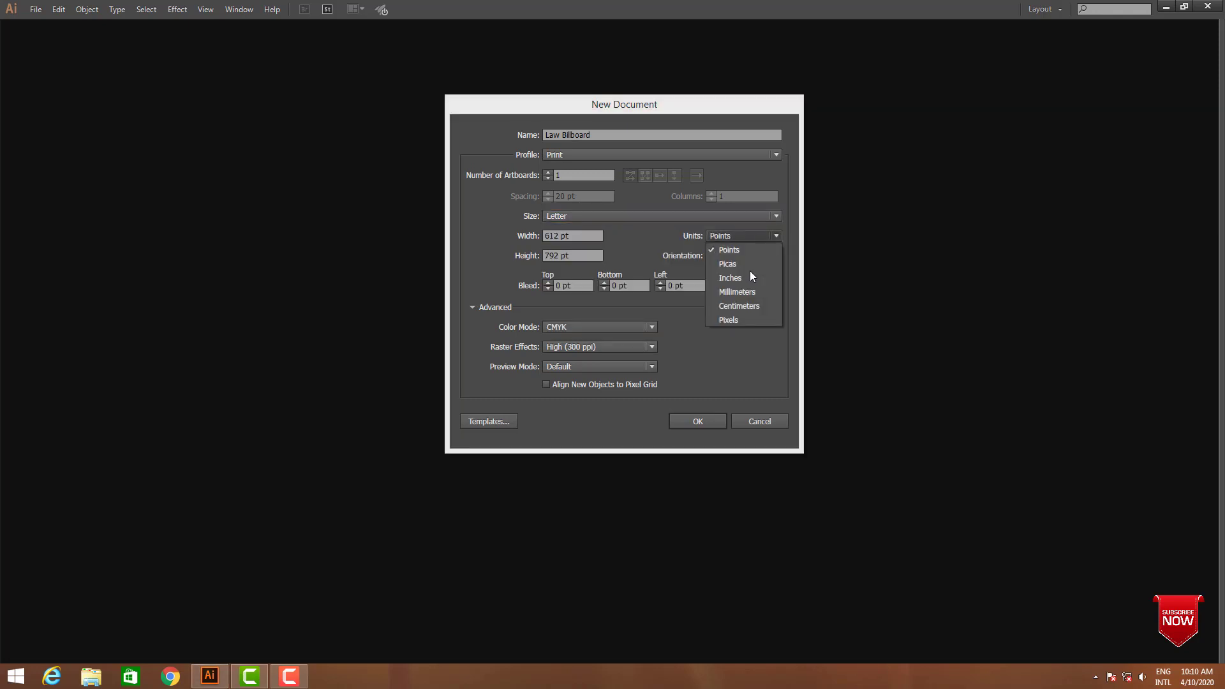
pyautogui.click(737, 278)
# Set the document size to 24 in wide and 12.25 in high
pyautogui.doubleClick(546, 235)
pyautogui.press('BackSpace')
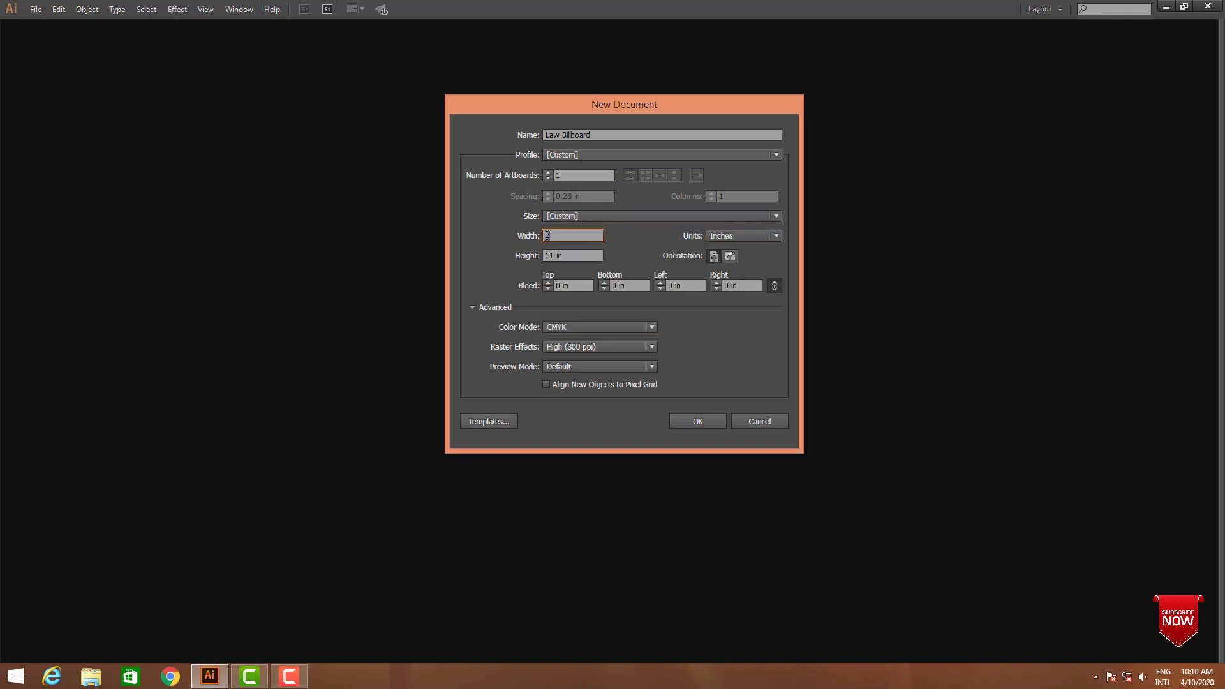
pyautogui.write('14')
pyautogui.press('Tab')
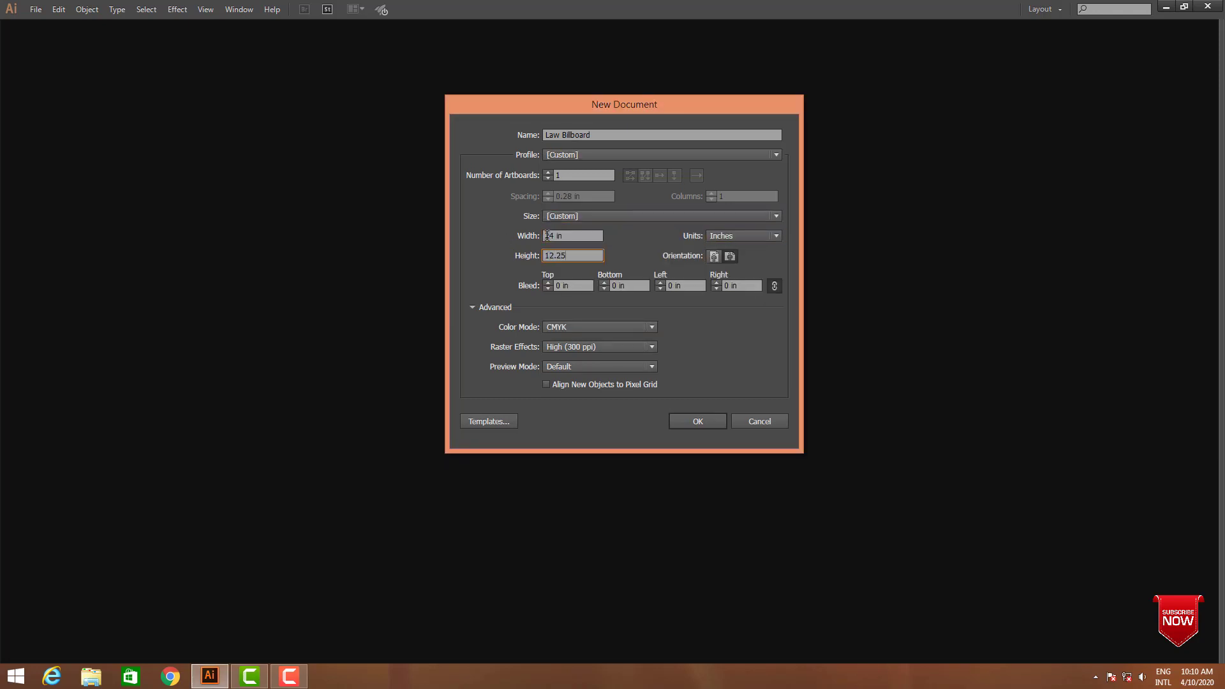
pyautogui.write('12.25')
# Create the document with RGB color mode and High (300 ppi) raster effects
pyautogui.click(600, 327)
pyautogui.click(591, 354)
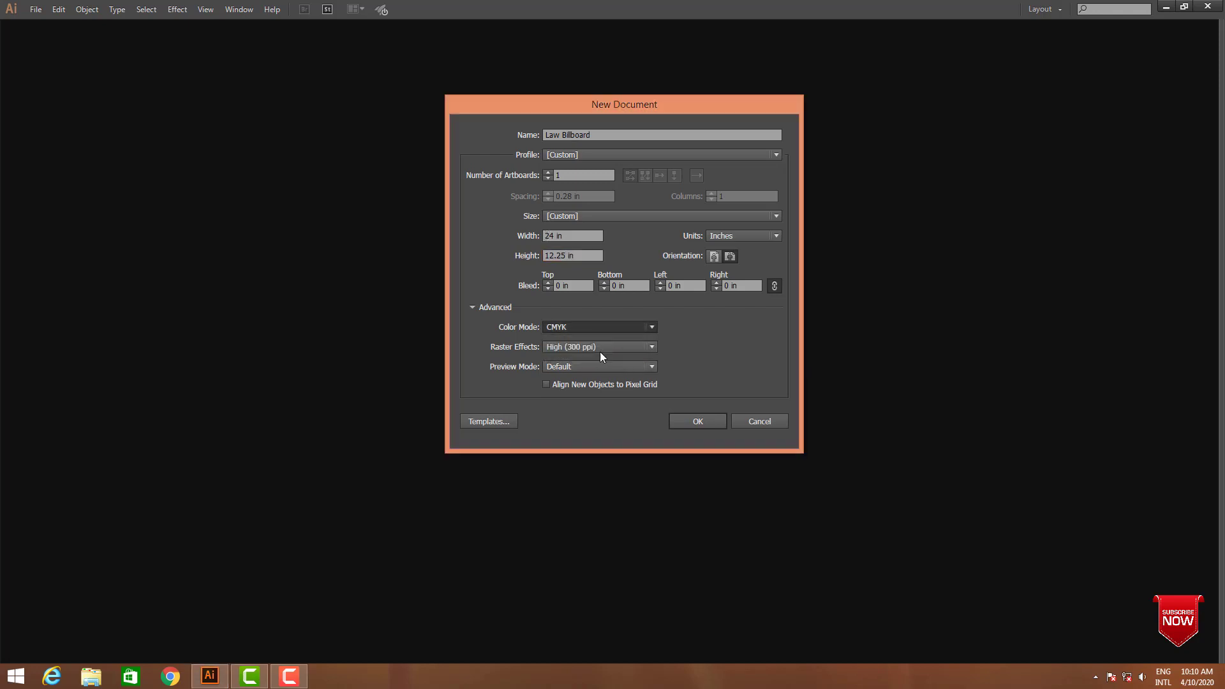
pyautogui.click(644, 325)
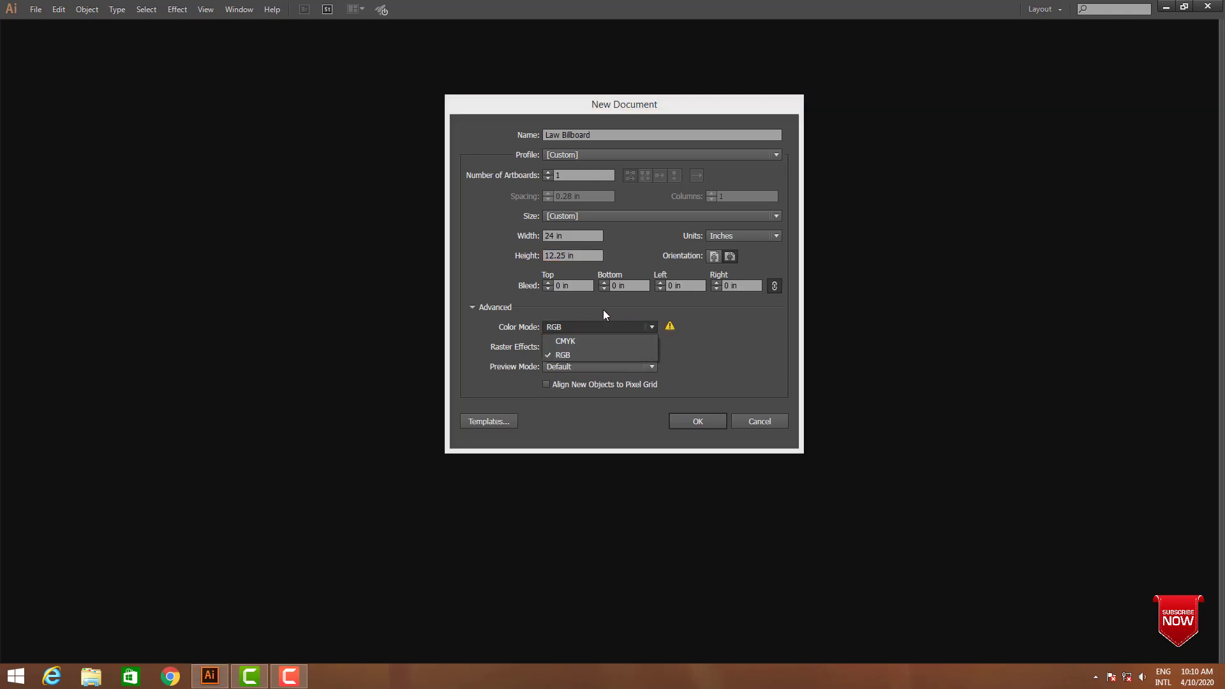
pyautogui.click(573, 342)
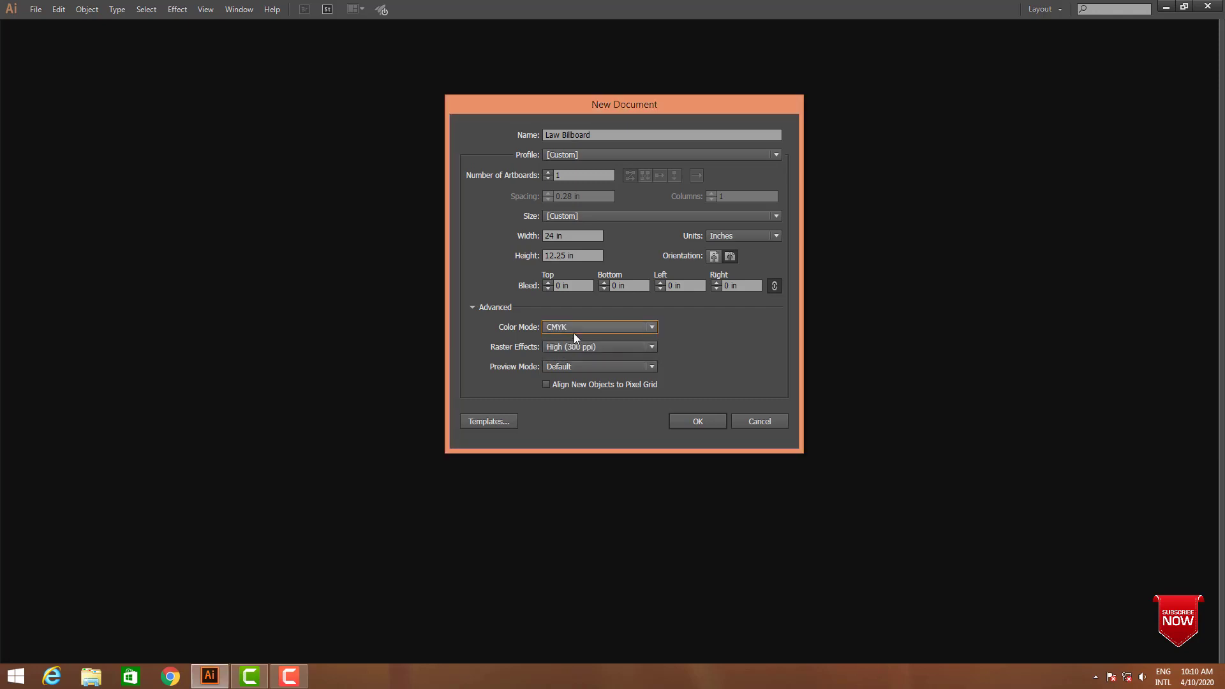
pyautogui.click(606, 326)
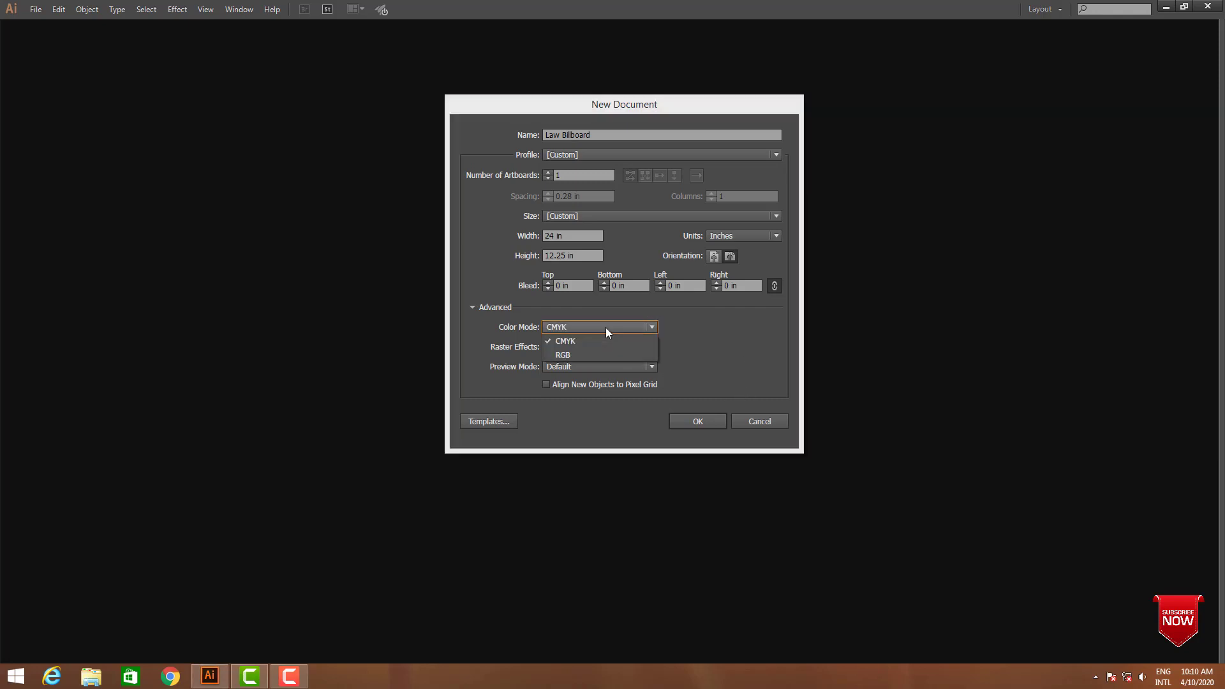
pyautogui.click(584, 354)
pyautogui.click(574, 346)
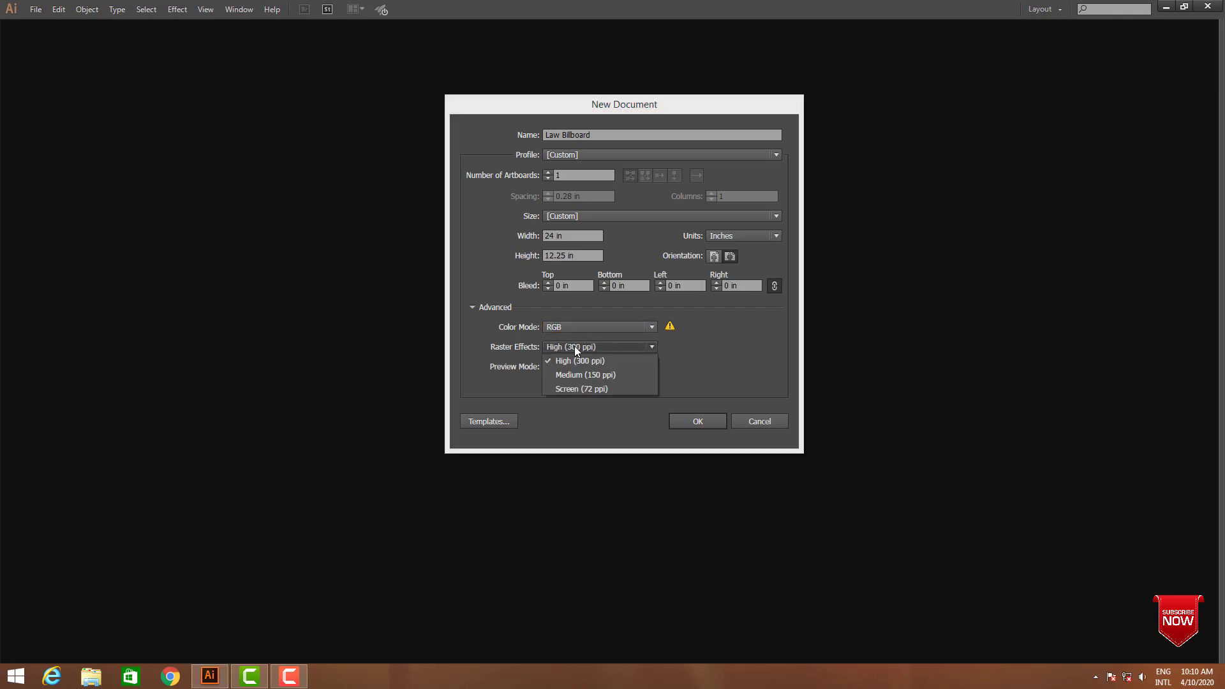
pyautogui.click(574, 346)
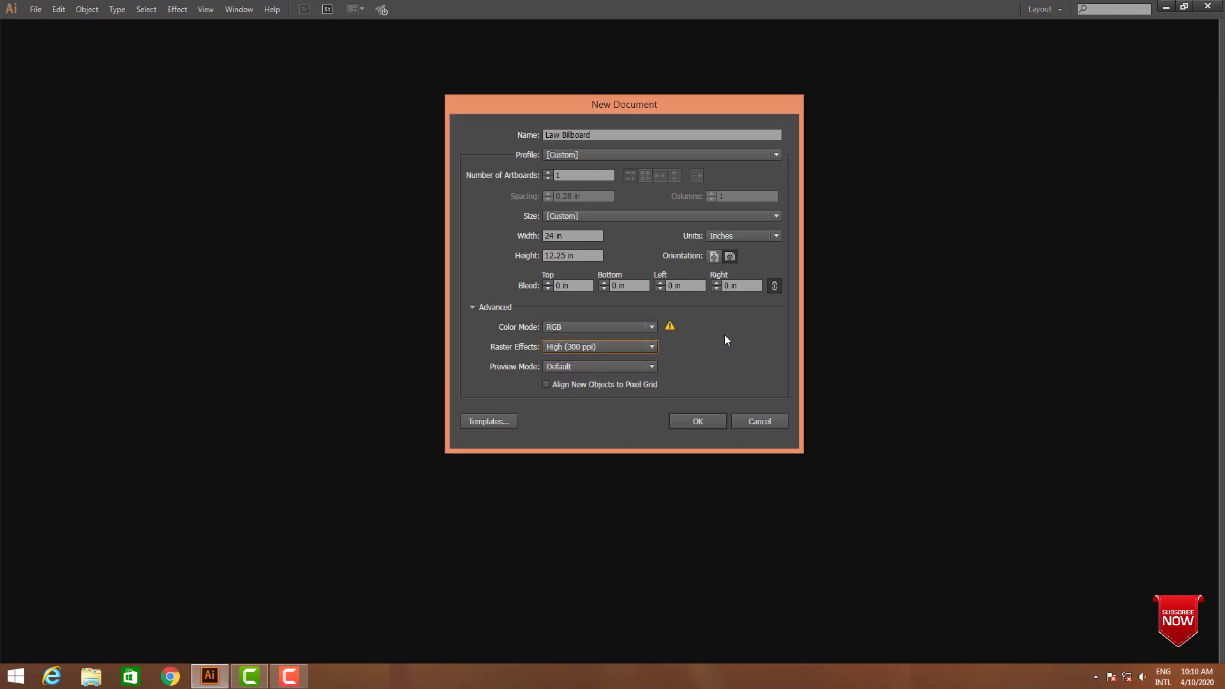
pyautogui.click(688, 416)
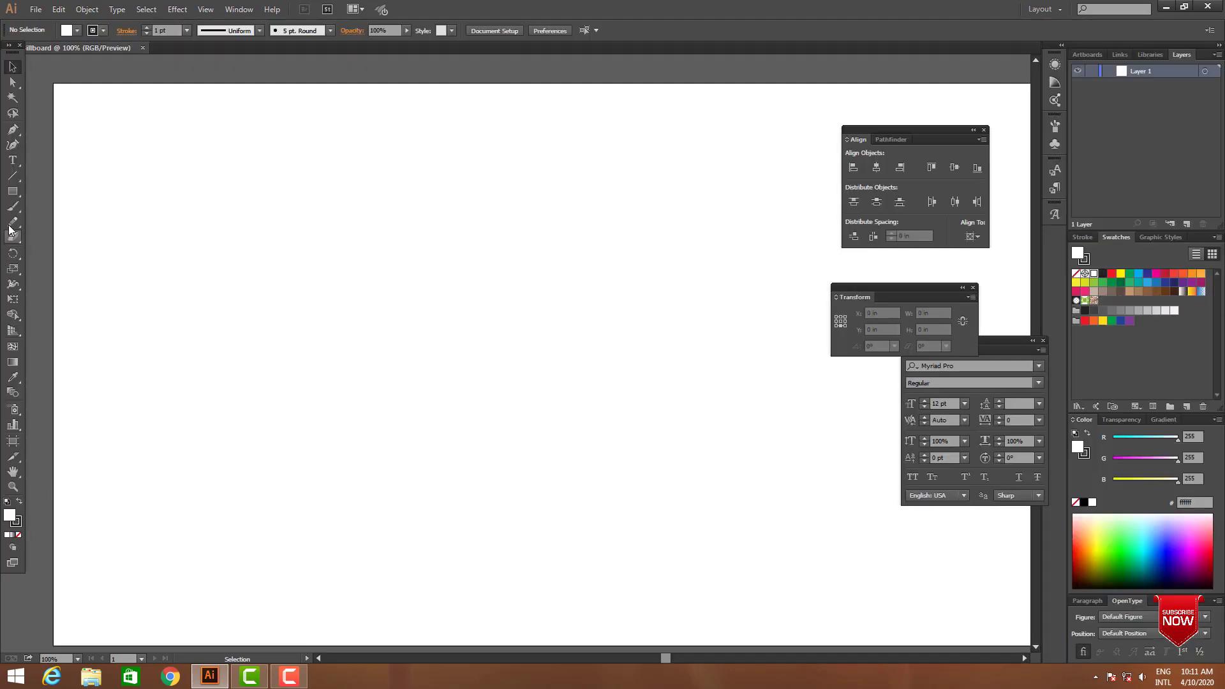
# Add a rectangle 24 in wide and 12.25 in high to the artboard
pyautogui.click(18, 190)
pyautogui.click(56, 197)
pyautogui.click(351, 312)
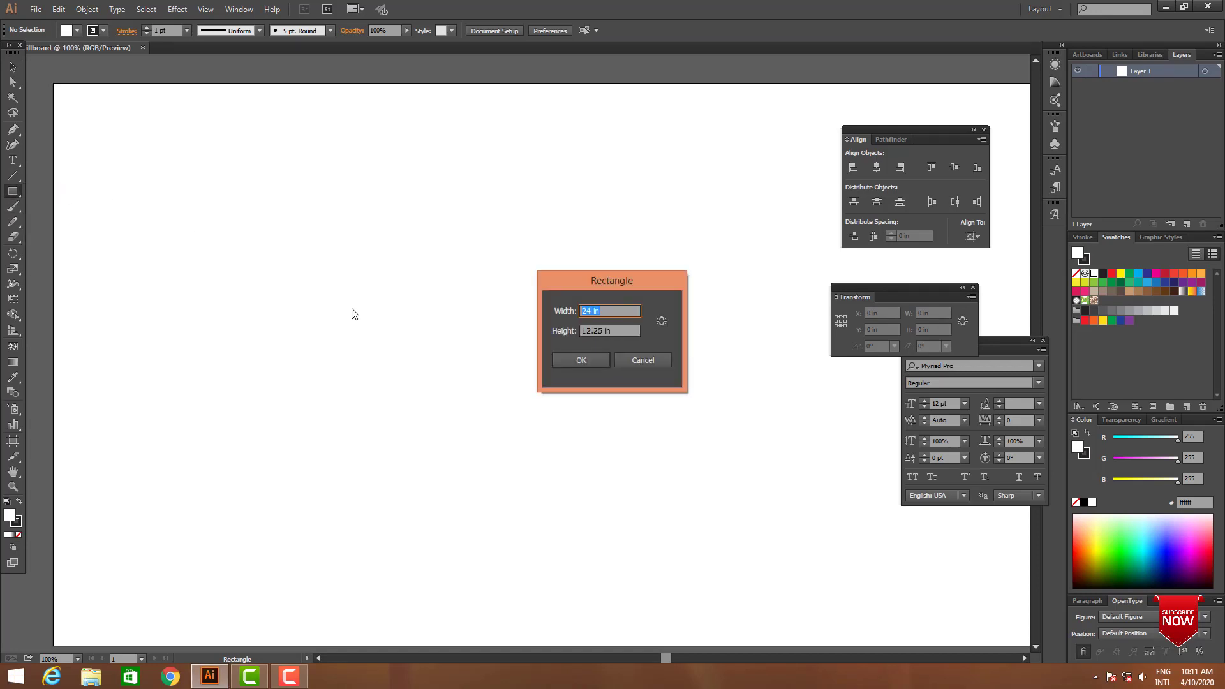
pyautogui.press('Return')
# Center the rectangle horizontally and vertically on the artboard
pyautogui.hotkey('ctrl', '-')
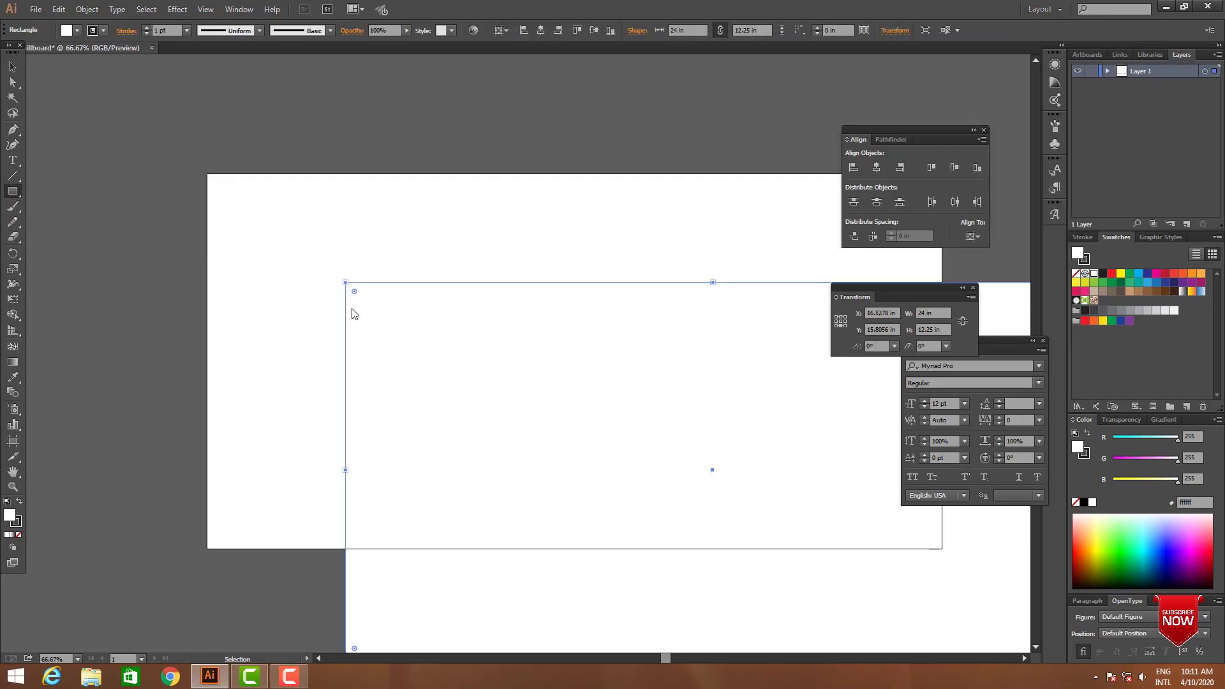
pyautogui.press('v')
pyautogui.click(877, 168)
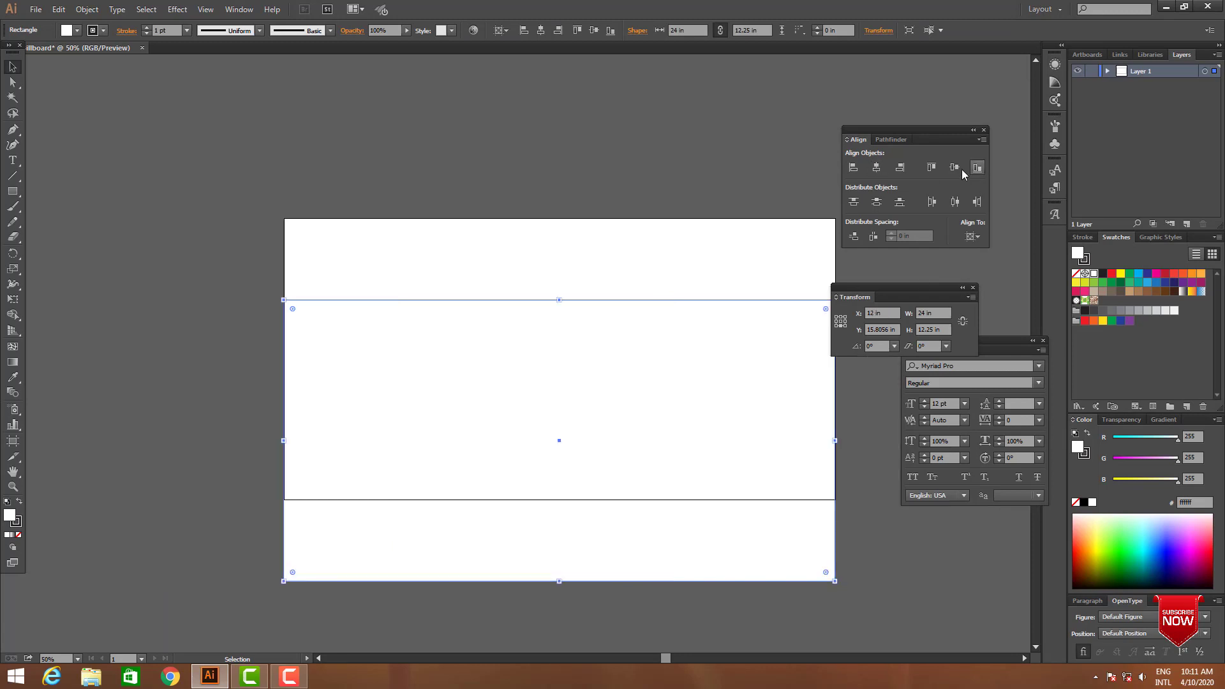
pyautogui.click(954, 168)
pyautogui.press('Tab')
pyautogui.click(908, 518)
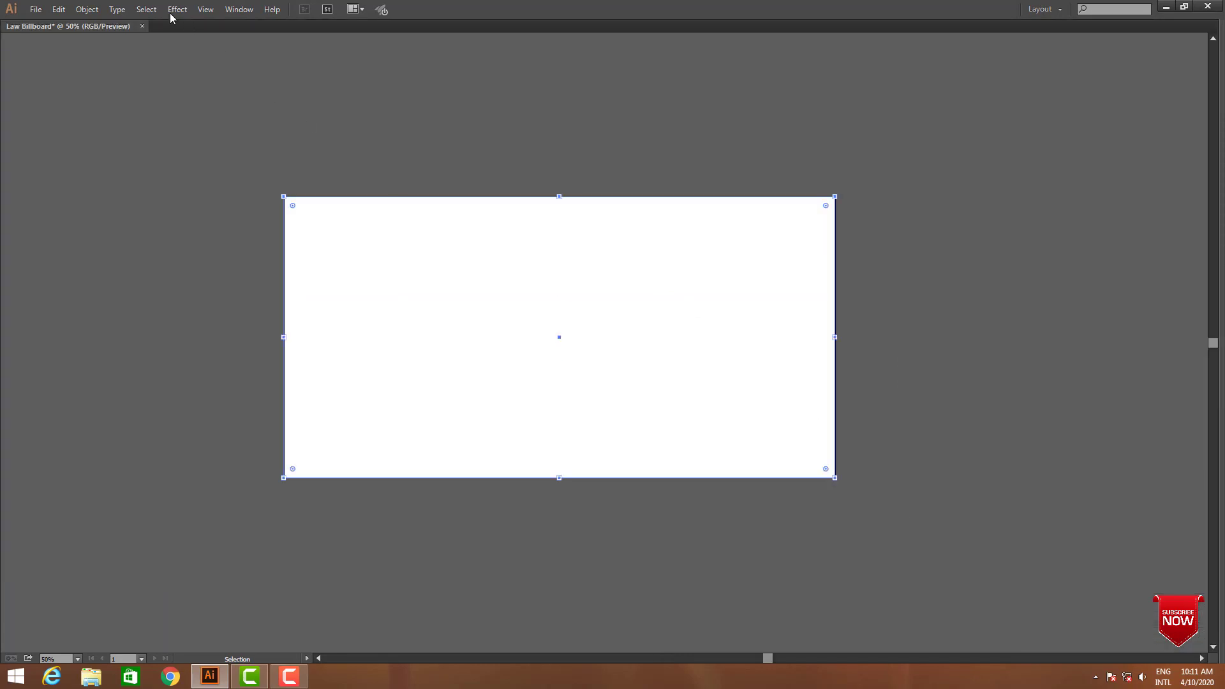
# Create an inner copy of the rectangle with Offset Path at -0.5906 in and miter joins
pyautogui.click(87, 9)
pyautogui.moveTo(115, 268)
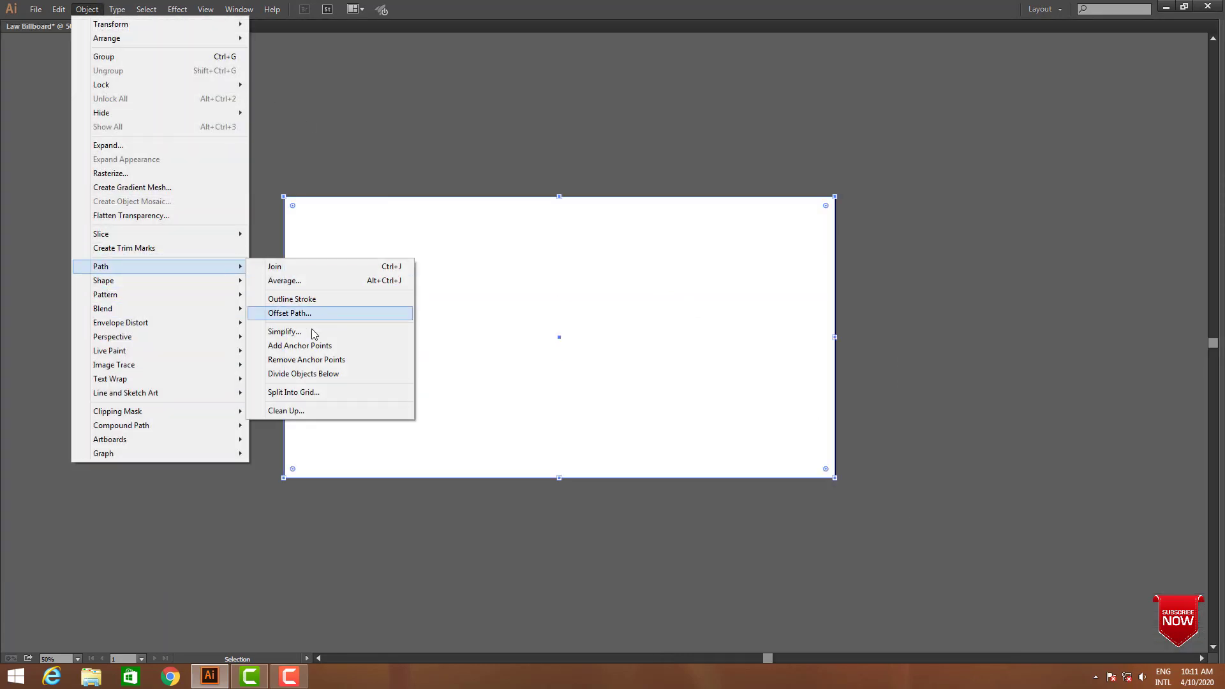
pyautogui.click(291, 313)
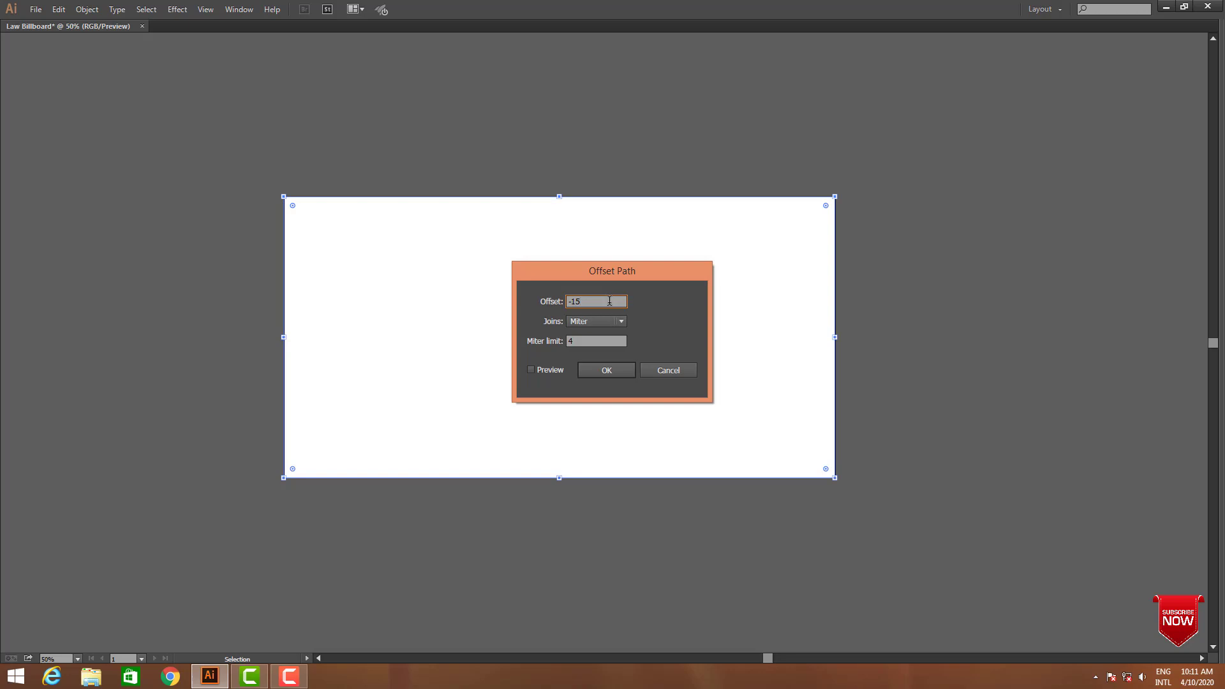
pyautogui.click(542, 372)
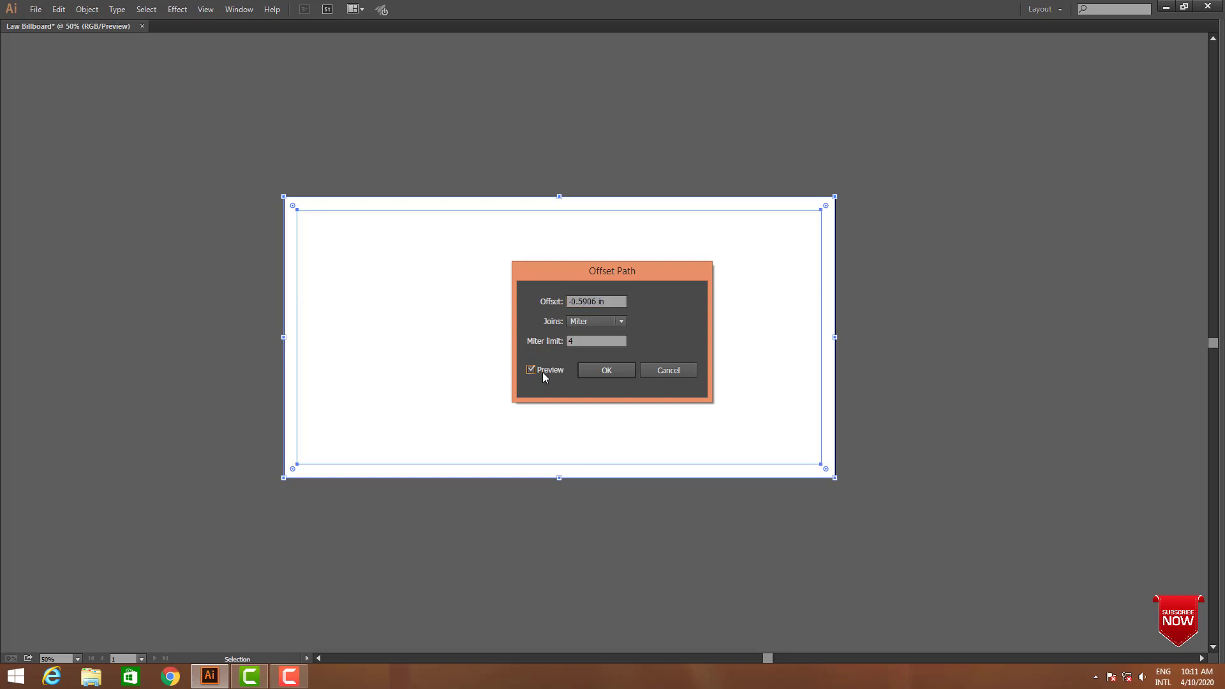
pyautogui.click(592, 367)
pyautogui.press('Tab')
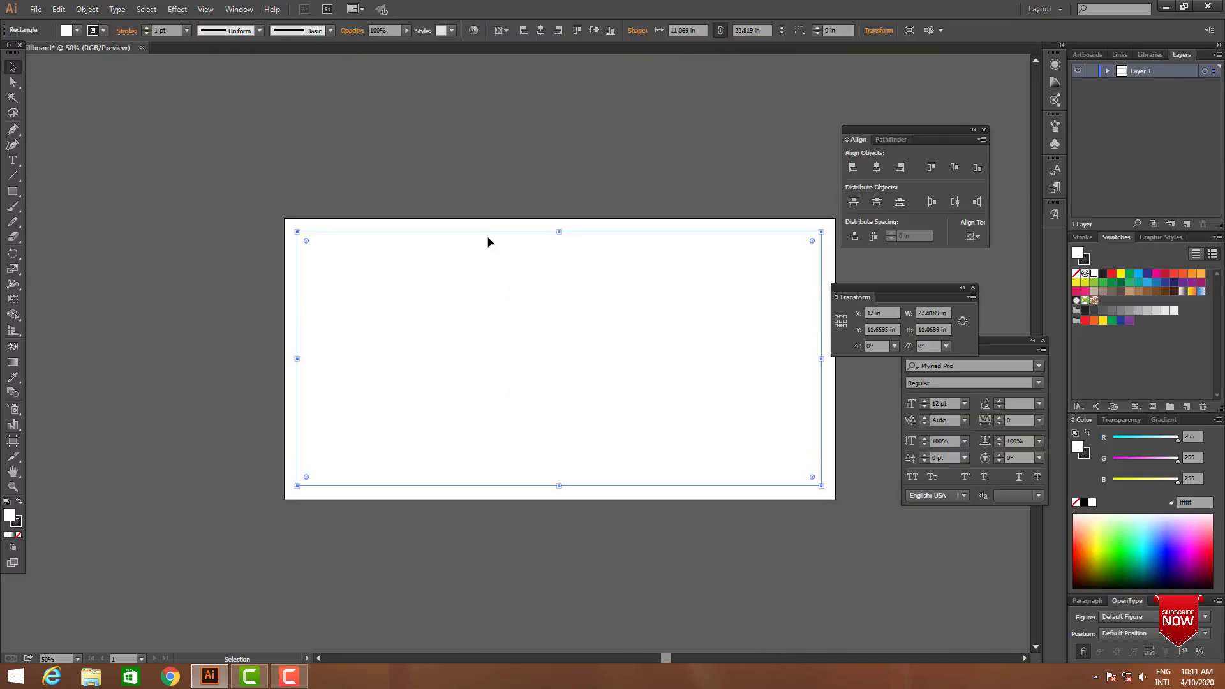
# Convert the inner offset rectangle into margin guides
pyautogui.click(487, 160)
pyautogui.click(426, 283)
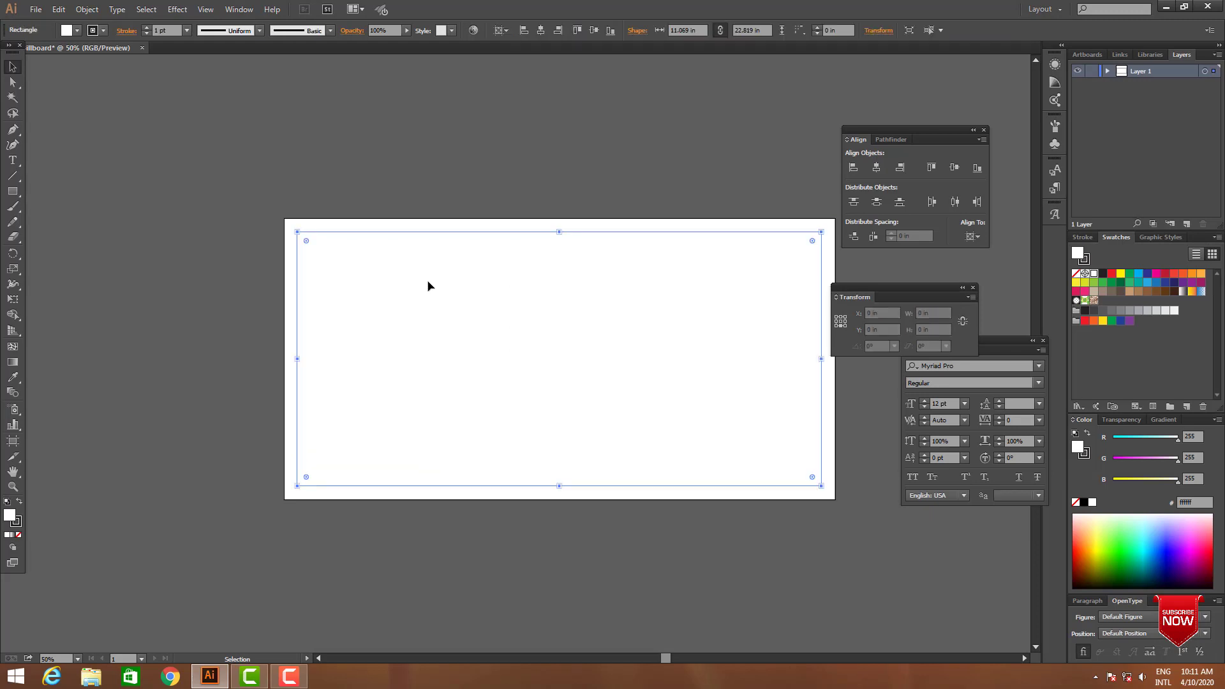
pyautogui.press('z')
pyautogui.moveTo(249, 177); pyautogui.dragTo(886, 525)
pyautogui.press('v')
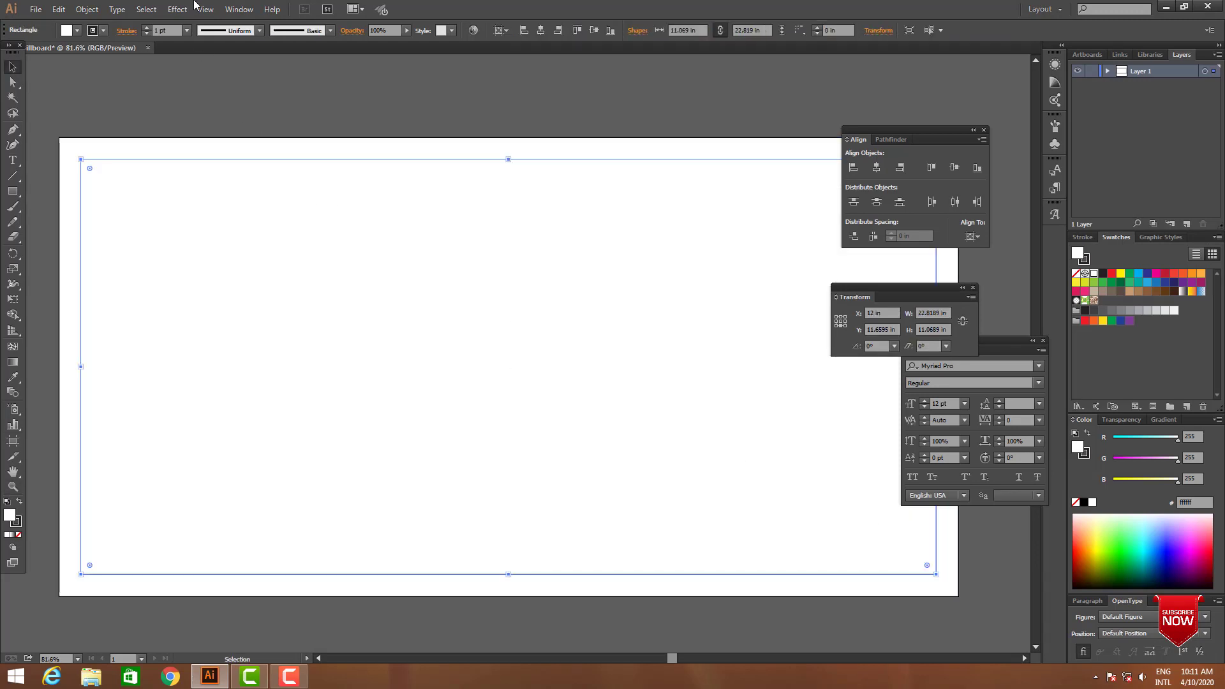
pyautogui.click(205, 9)
pyautogui.moveTo(281, 391)
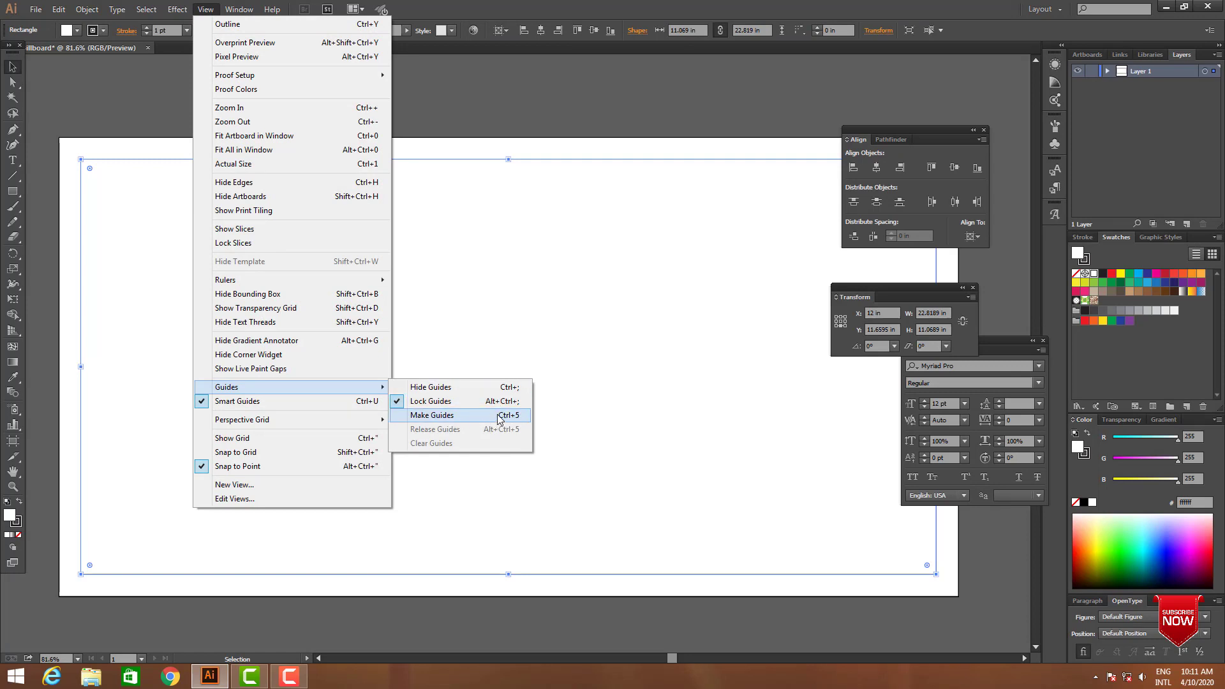
pyautogui.click(519, 416)
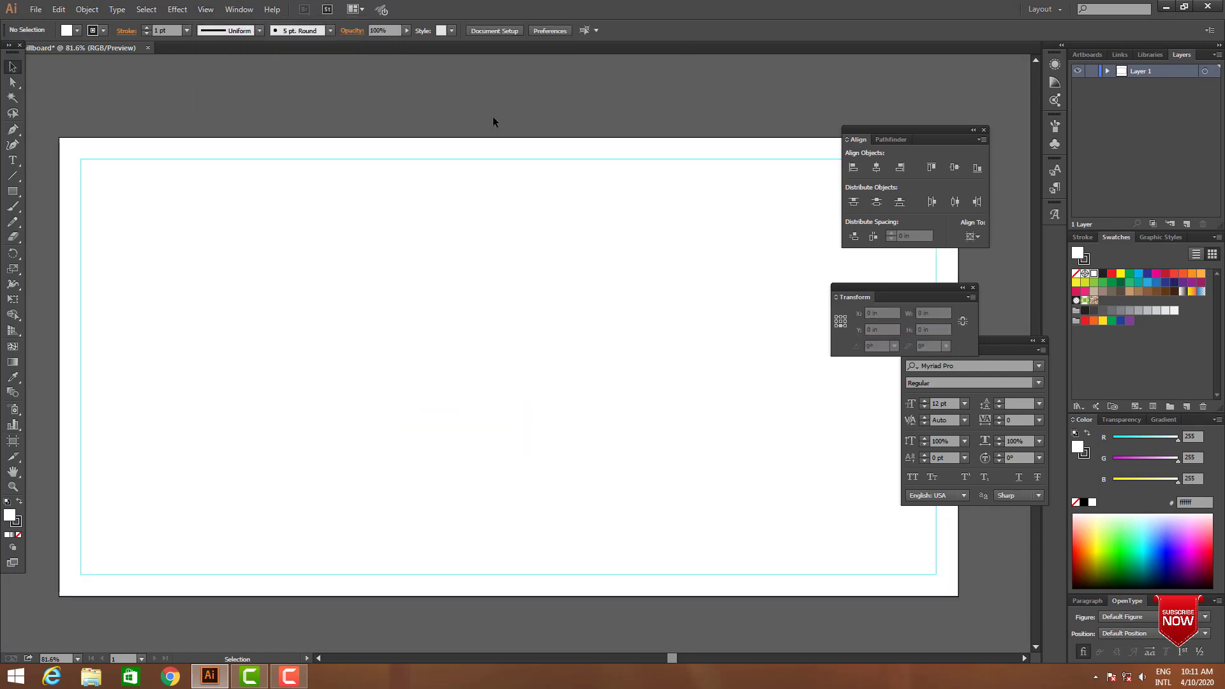
# Show the rulers and place vertical and horizontal guides through the background rectangle's center at X 12 in, Y 6.13 in
pyautogui.moveTo(492, 116); pyautogui.dragTo(572, 256)
pyautogui.hotkey('ctrl', 'r')
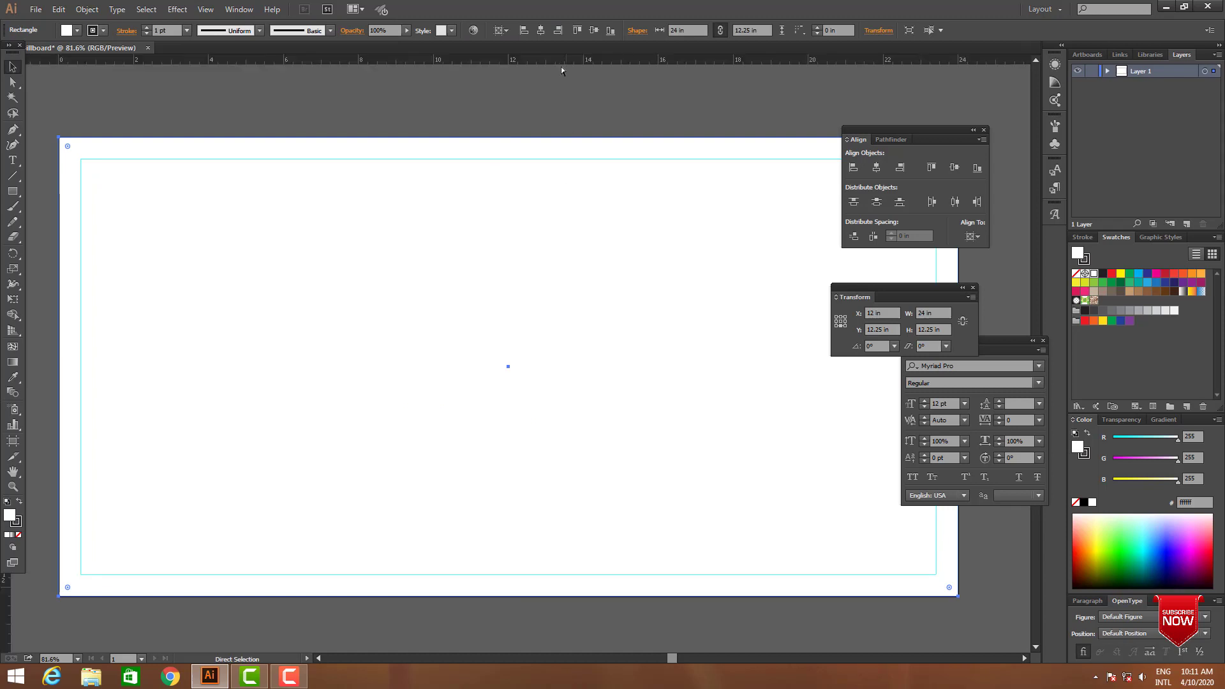
pyautogui.moveTo(534, 58); pyautogui.dragTo(508, 368)
pyautogui.moveTo(8, 585); pyautogui.dragTo(508, 366)
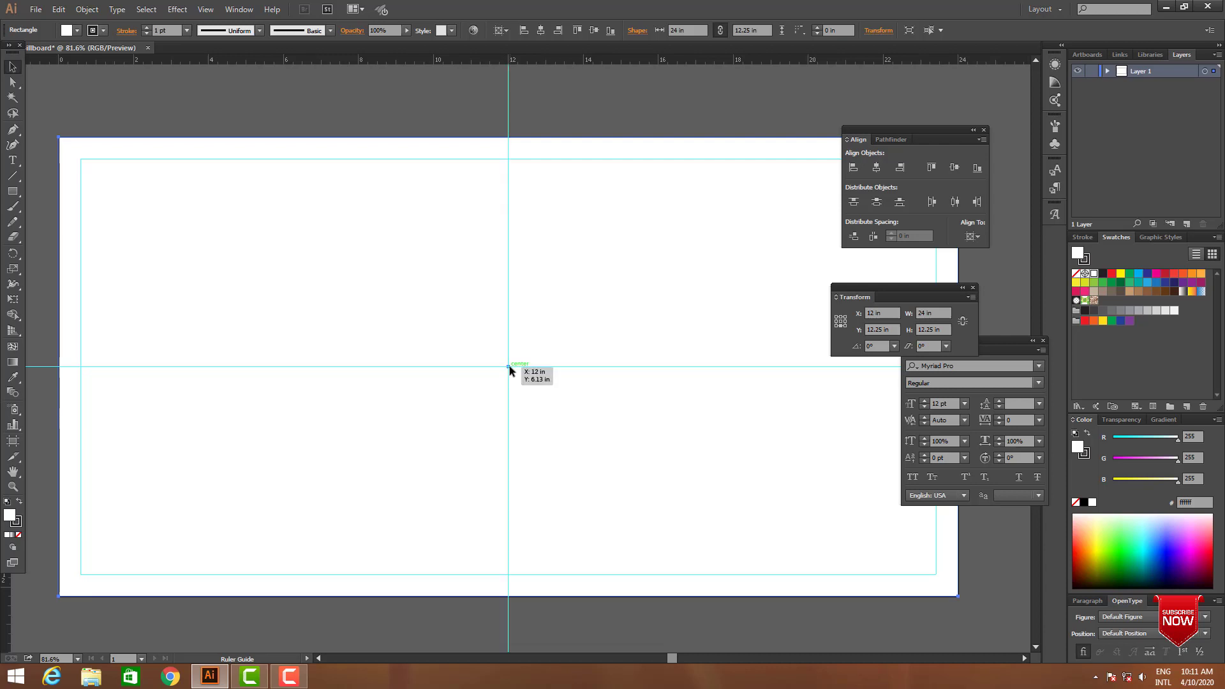
# Paste the billboard's photos, logo and text, and move them about 22.5 in right and 3.5 in up, off the artboard
pyautogui.press('Tab')
pyautogui.keyDown('ctrl'); pyautogui.keyDown('alt'); pyautogui.click(672, 300); pyautogui.keyUp('alt'); pyautogui.keyUp('ctrl')
pyautogui.keyDown('ctrl'); pyautogui.keyDown('alt'); pyautogui.click(672, 300); pyautogui.keyUp('alt'); pyautogui.keyUp('ctrl')
pyautogui.keyDown('ctrl'); pyautogui.keyDown('alt'); pyautogui.click(672, 300); pyautogui.keyUp('alt'); pyautogui.keyUp('ctrl')
pyautogui.moveTo(774, 376); pyautogui.dragTo(855, 279)
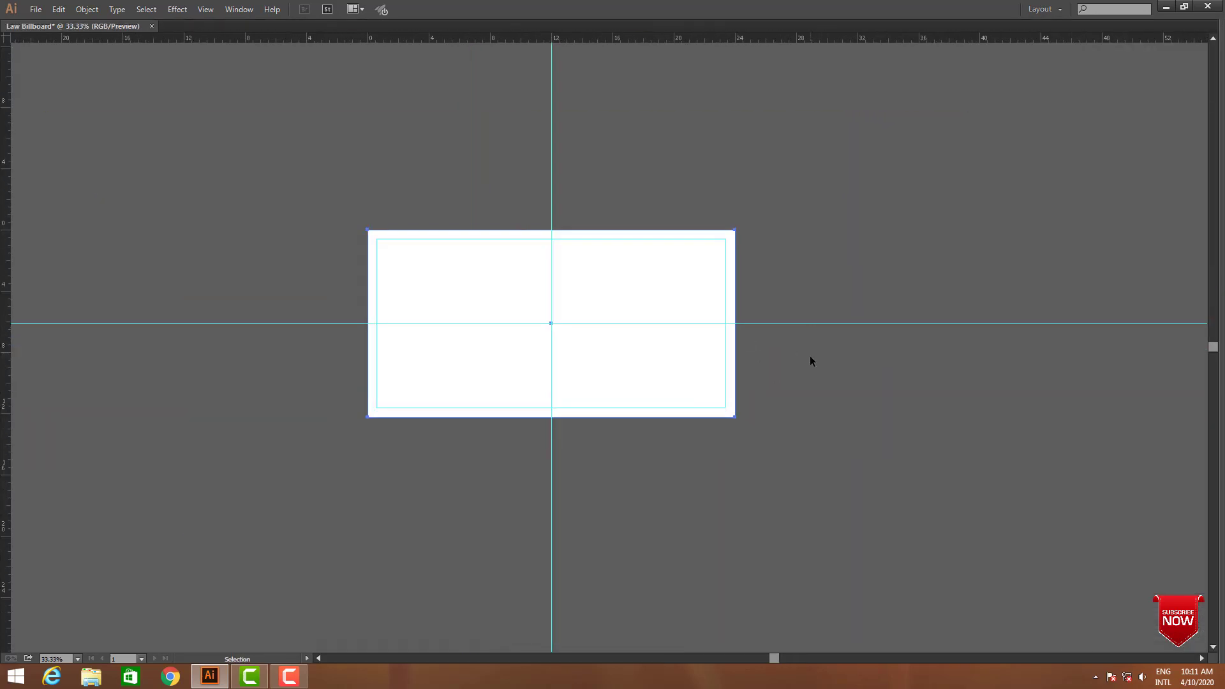
pyautogui.moveTo(823, 361); pyautogui.dragTo(677, 326)
pyautogui.hotkey('ctrl', 'v')
pyautogui.moveTo(547, 341); pyautogui.dragTo(896, 288)
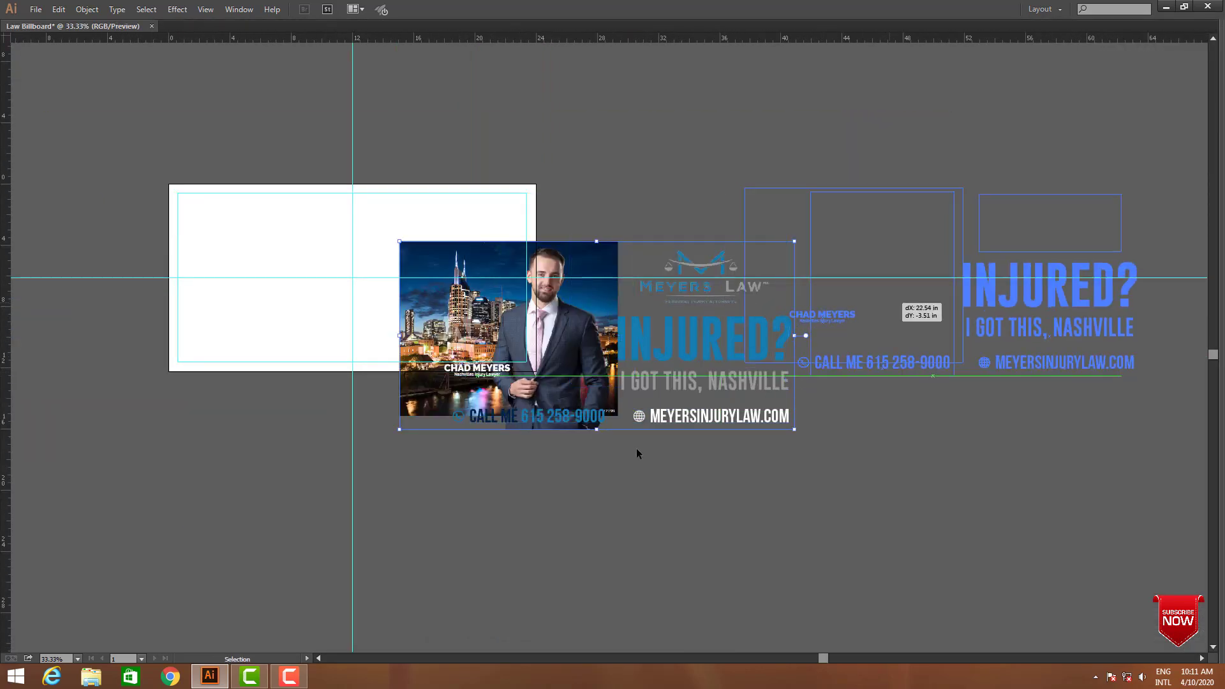
pyautogui.click(637, 447)
# Narrow the background rectangle from its right edge to about 10.75 in wide, keeping its left edge in place
pyautogui.moveTo(638, 449); pyautogui.dragTo(891, 447)
pyautogui.hotkey('ctrl', 'space')
pyautogui.moveTo(950, 411); pyautogui.dragTo(950, 410)
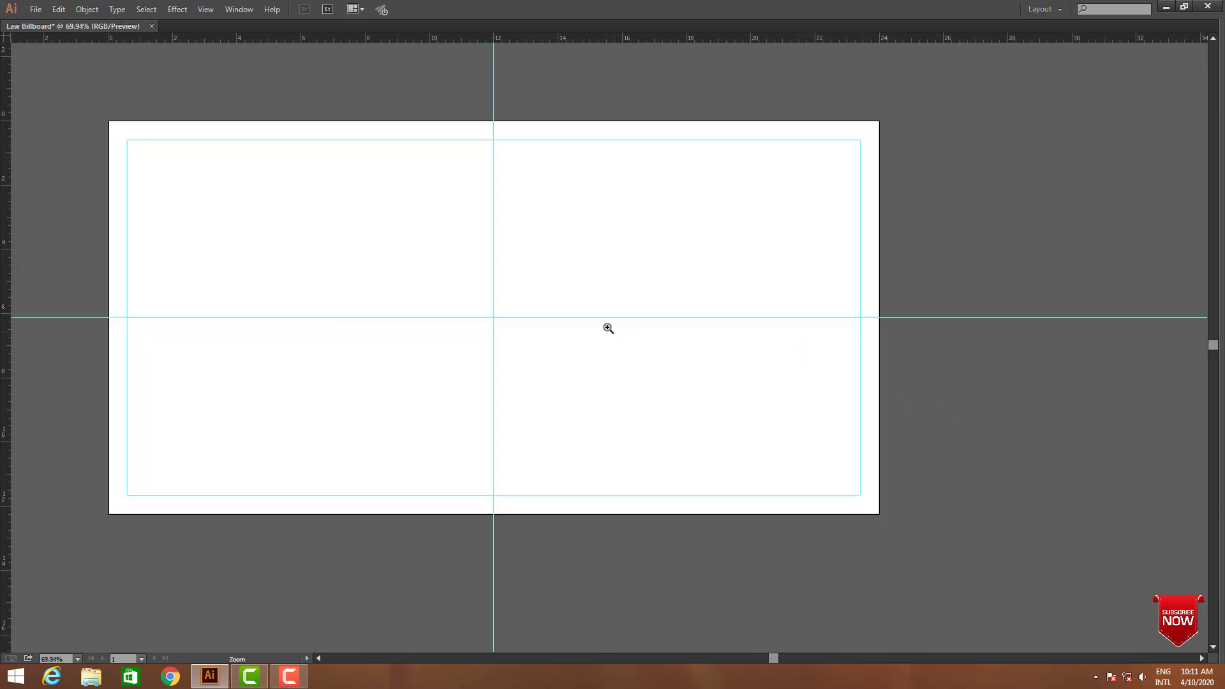
pyautogui.moveTo(607, 328); pyautogui.dragTo(646, 324)
pyautogui.keyDown('ctrl'); pyautogui.keyDown('alt'); pyautogui.click(539, 313); pyautogui.keyUp('alt'); pyautogui.keyUp('ctrl')
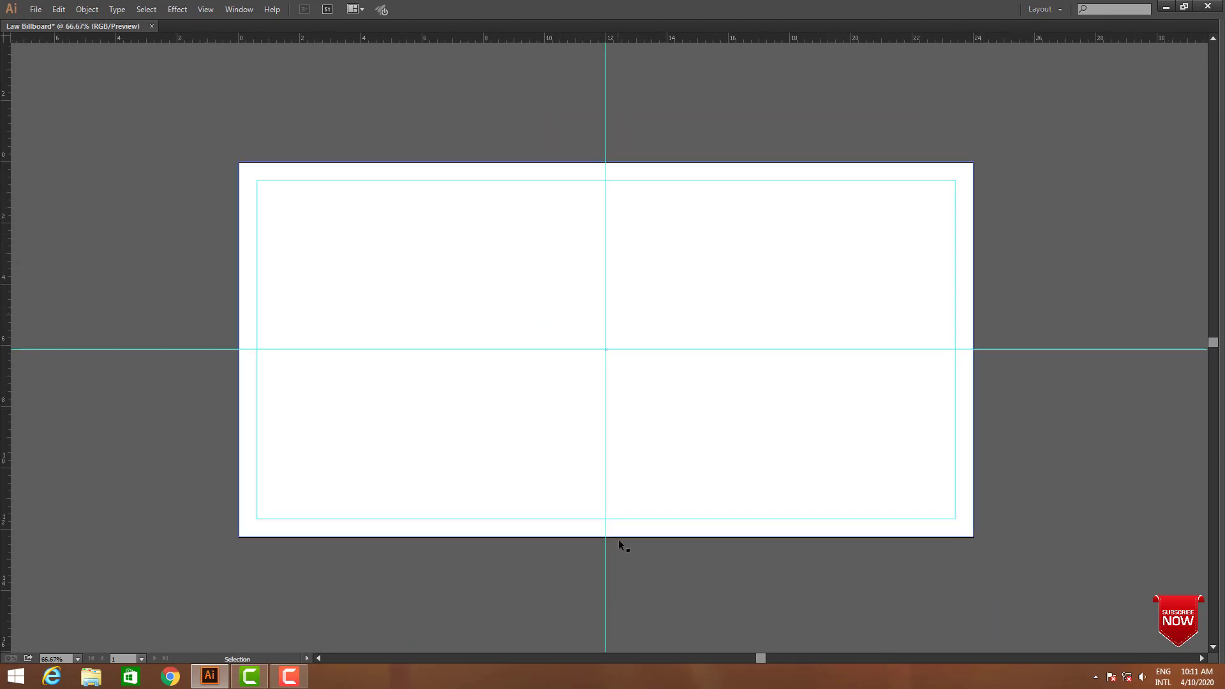
pyautogui.moveTo(713, 536); pyautogui.dragTo(695, 486)
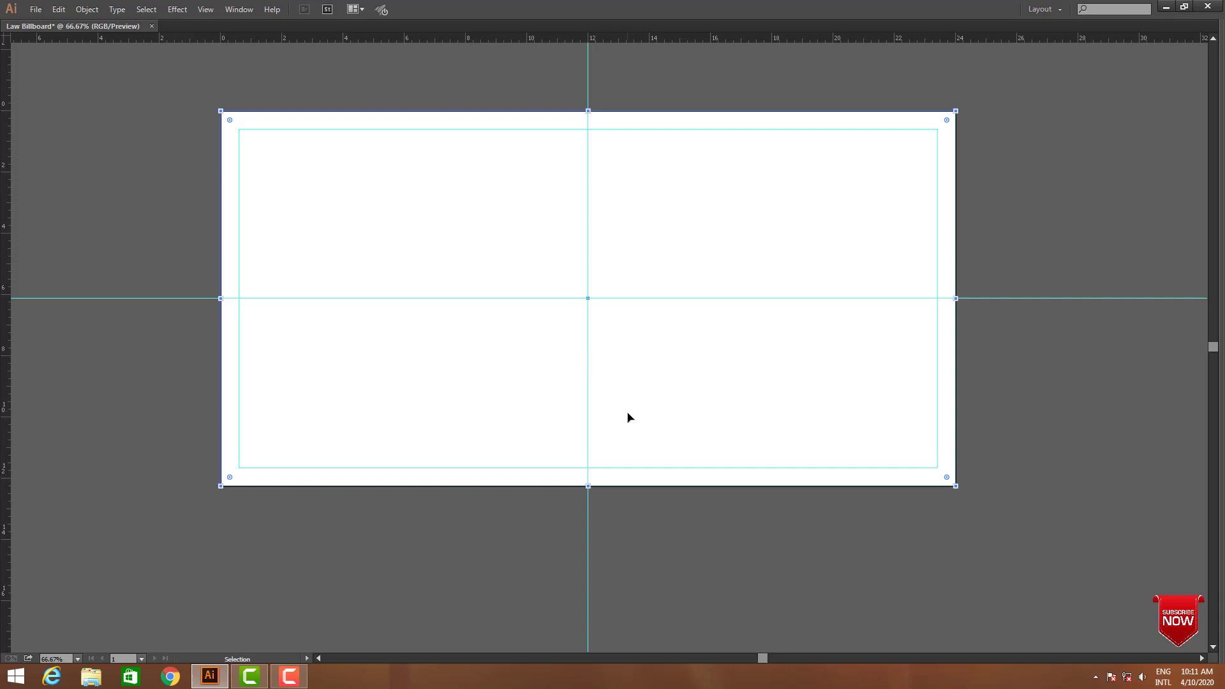
pyautogui.moveTo(956, 301); pyautogui.dragTo(551, 304)
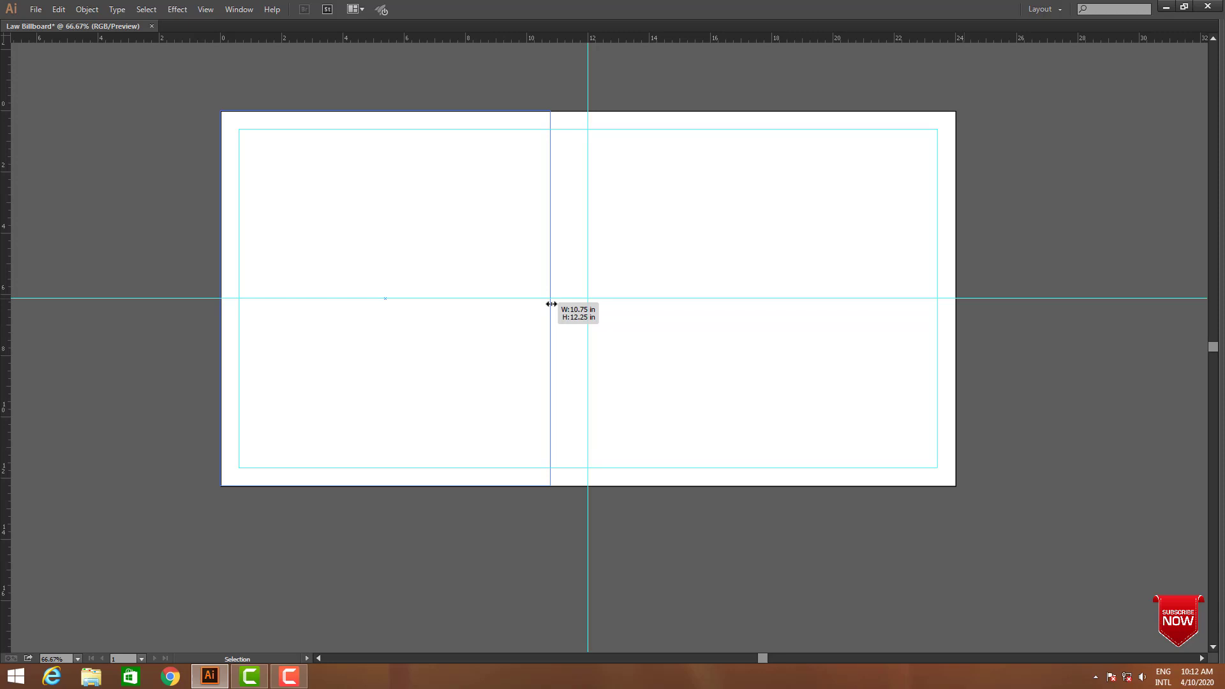
pyautogui.moveTo(551, 304); pyautogui.dragTo(551, 304)
# Swap the narrowed rectangle's fill and stroke for a dark fill, and remove its stroke
pyautogui.press('Tab')
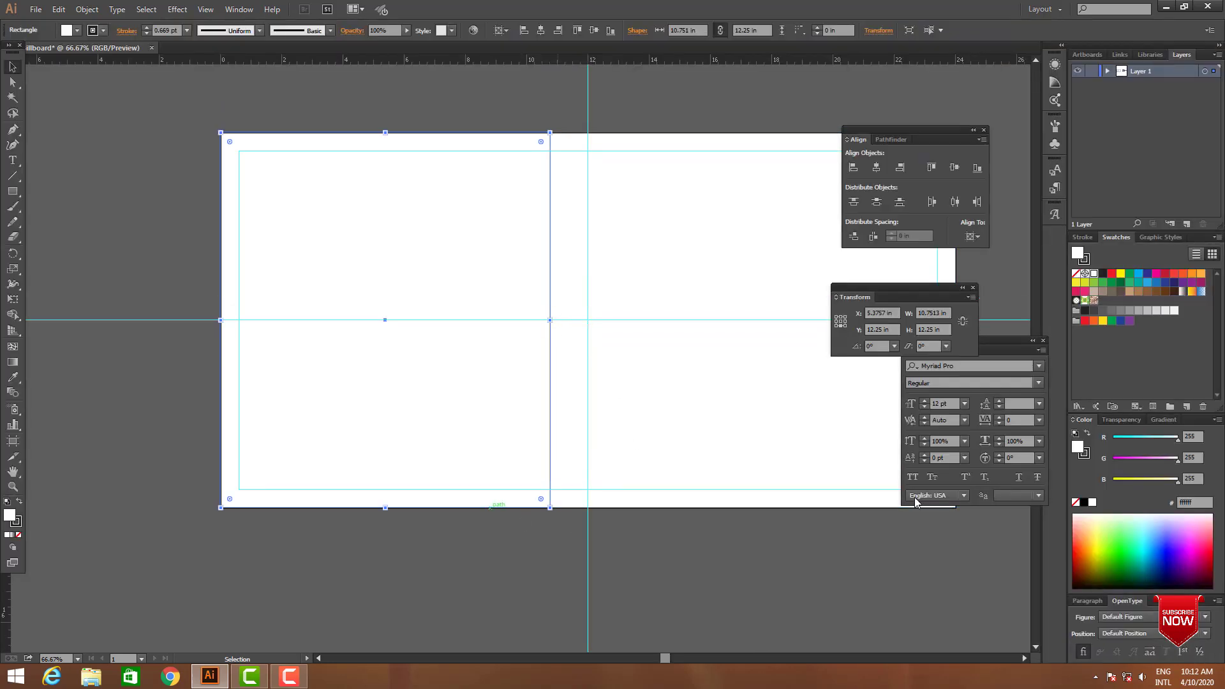
pyautogui.click(20, 502)
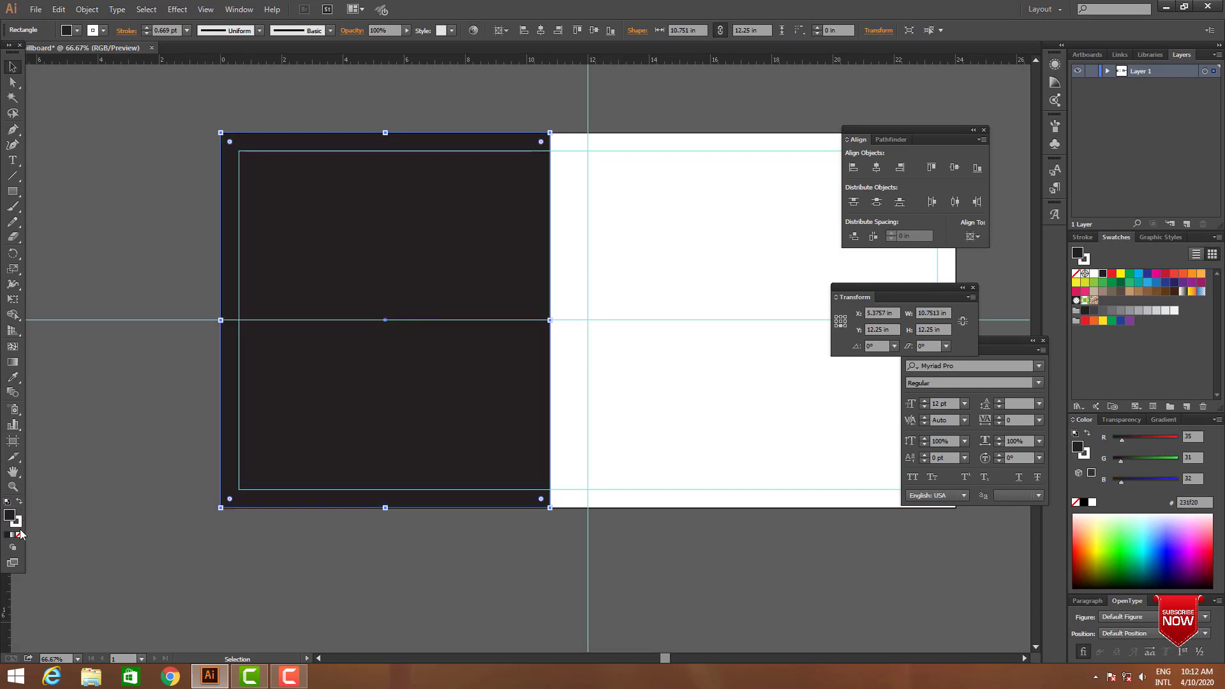
pyautogui.click(19, 535)
pyautogui.click(124, 521)
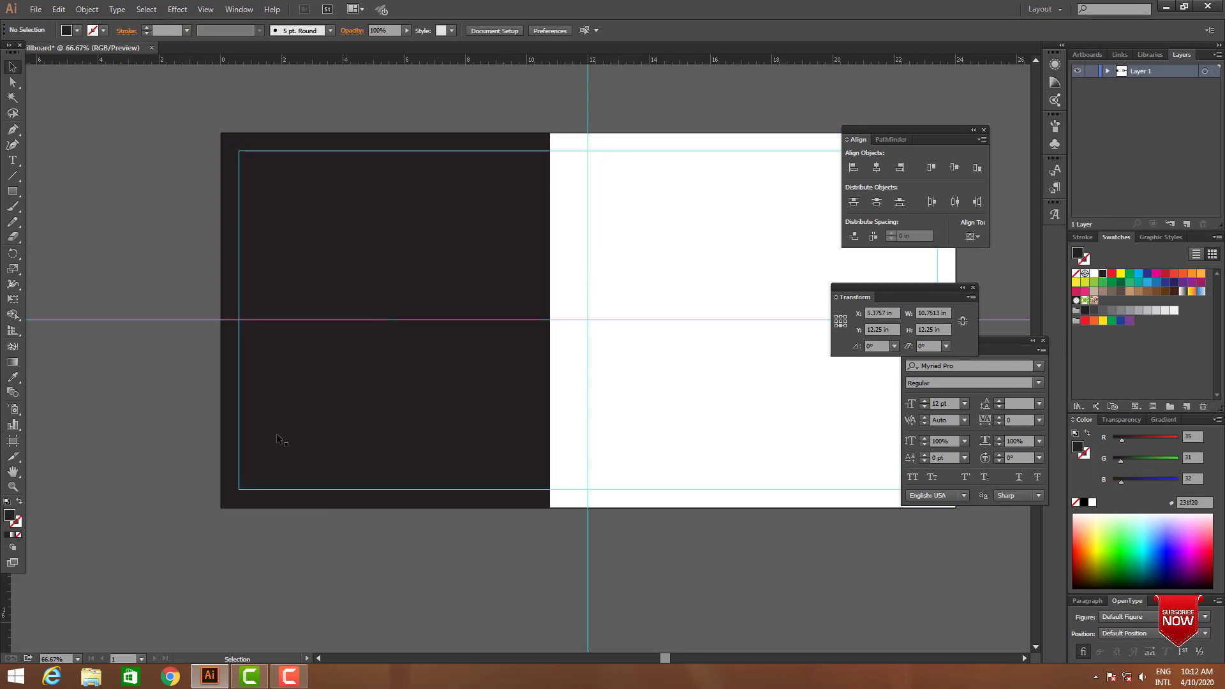
# Slant the dark panel's right edge by moving its bottom corner to about 6.8 in and its top corner to about 13.8 in
pyautogui.press('a')
pyautogui.press('Tab')
pyautogui.hscroll(2, 509, 492)
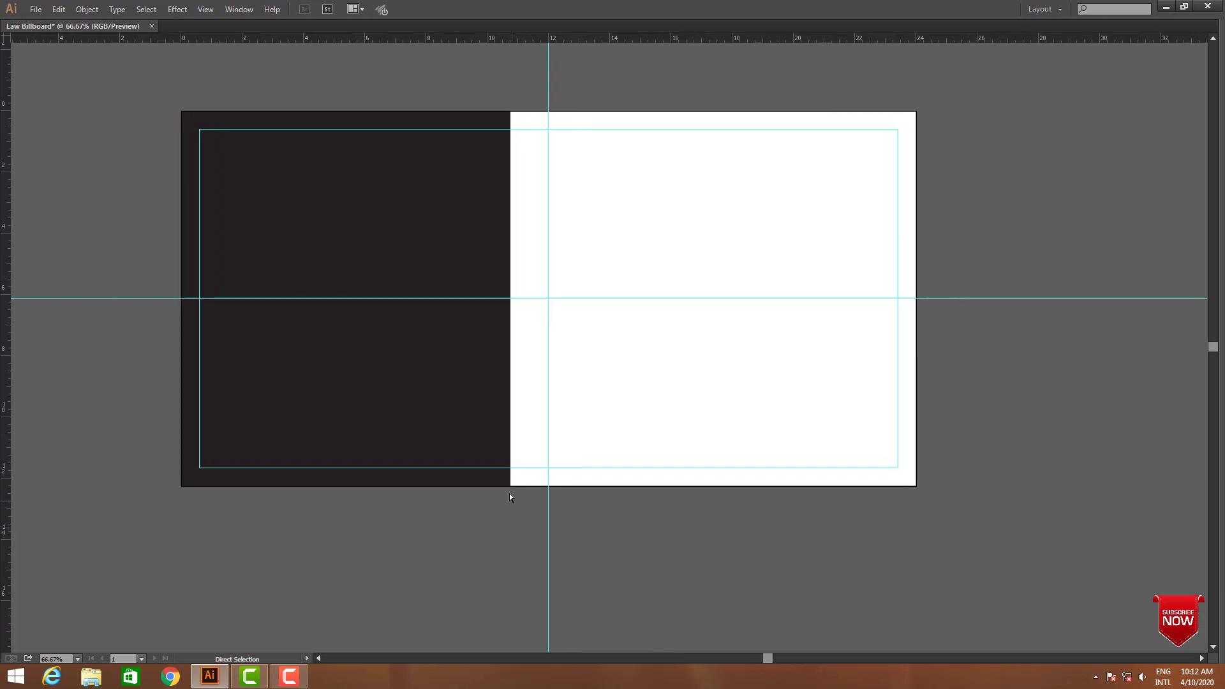
pyautogui.moveTo(510, 486); pyautogui.dragTo(390, 479)
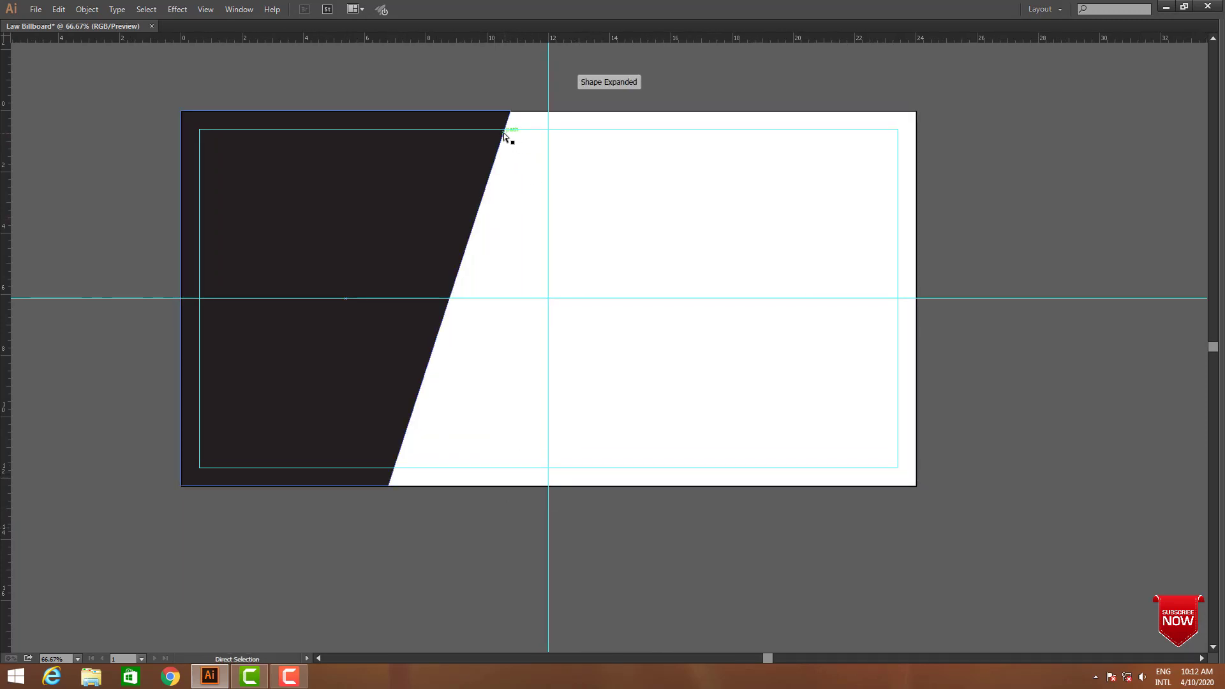
pyautogui.moveTo(508, 113); pyautogui.dragTo(605, 124)
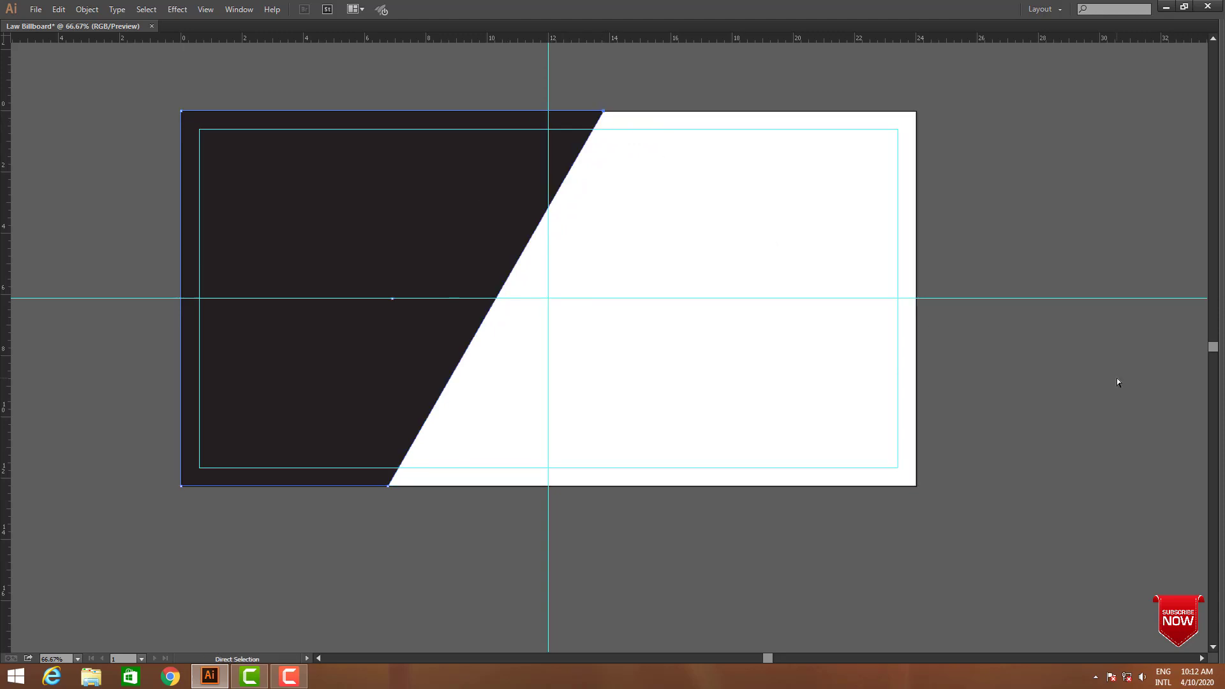
# Move the city skyline photo onto the artboard over the dark panel and enlarge it to about 15.68 x 12.54 in
pyautogui.scroll(-3, 817, 345)
pyautogui.moveTo(807, 381); pyautogui.dragTo(583, 369)
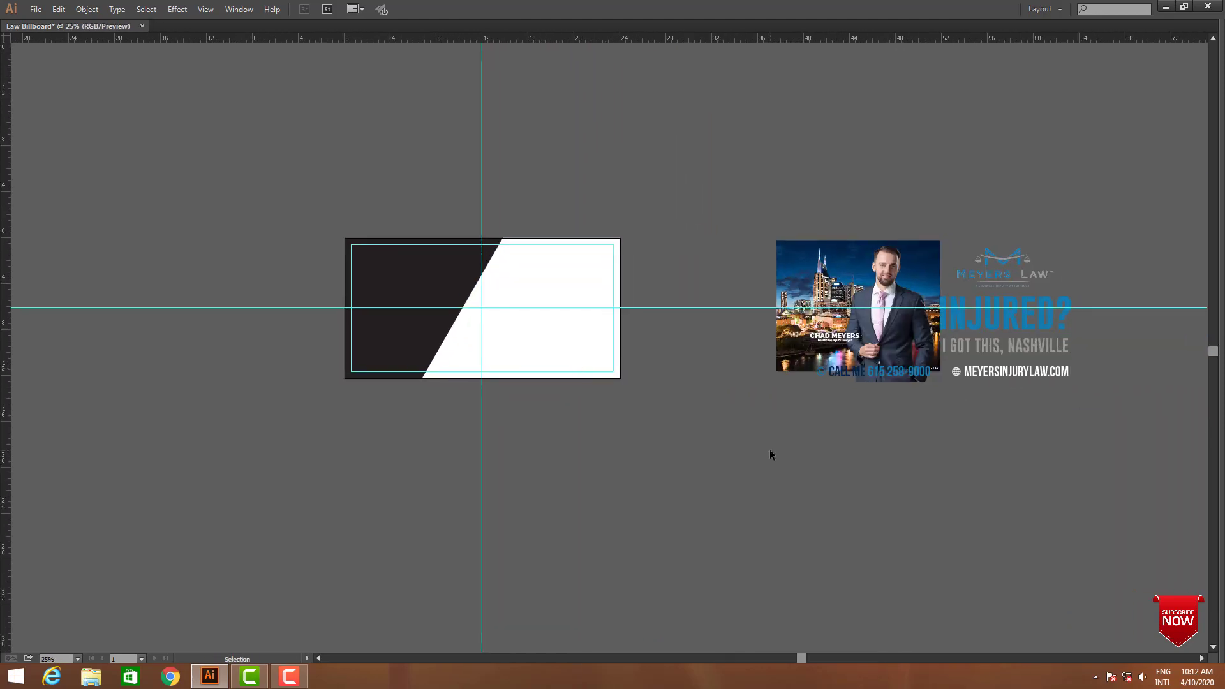
pyautogui.moveTo(722, 441); pyautogui.dragTo(759, 441)
pyautogui.moveTo(877, 327); pyautogui.dragTo(684, 356)
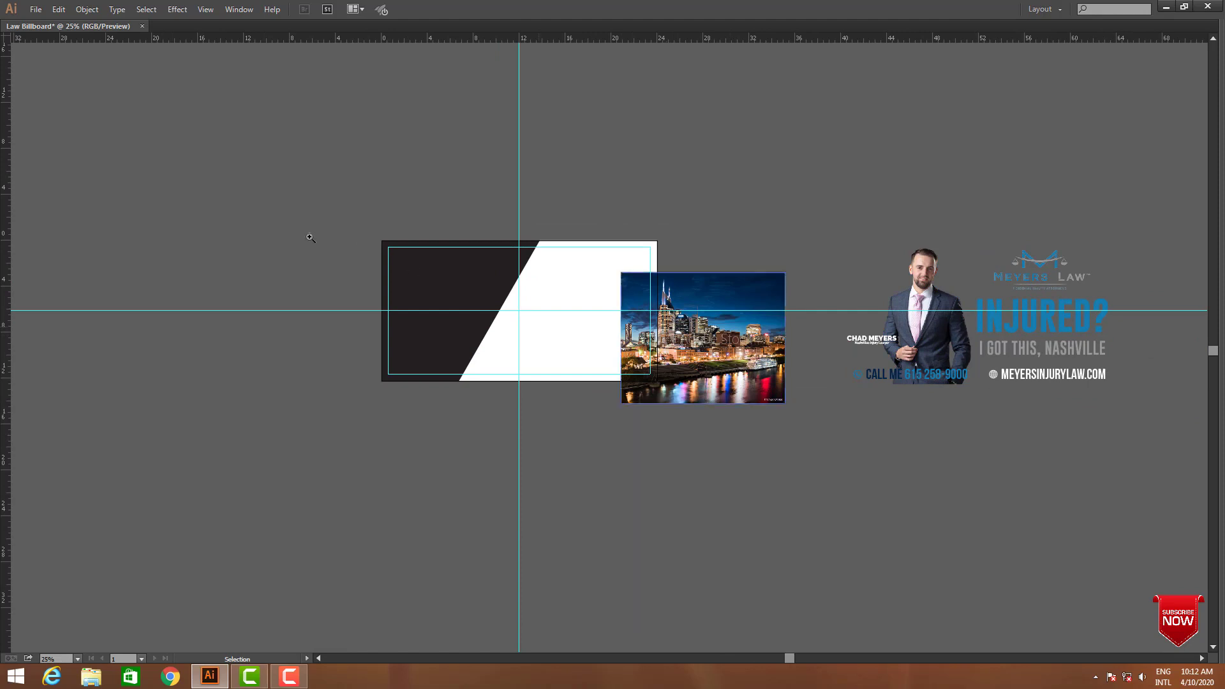
pyautogui.moveTo(311, 237); pyautogui.dragTo(423, 347)
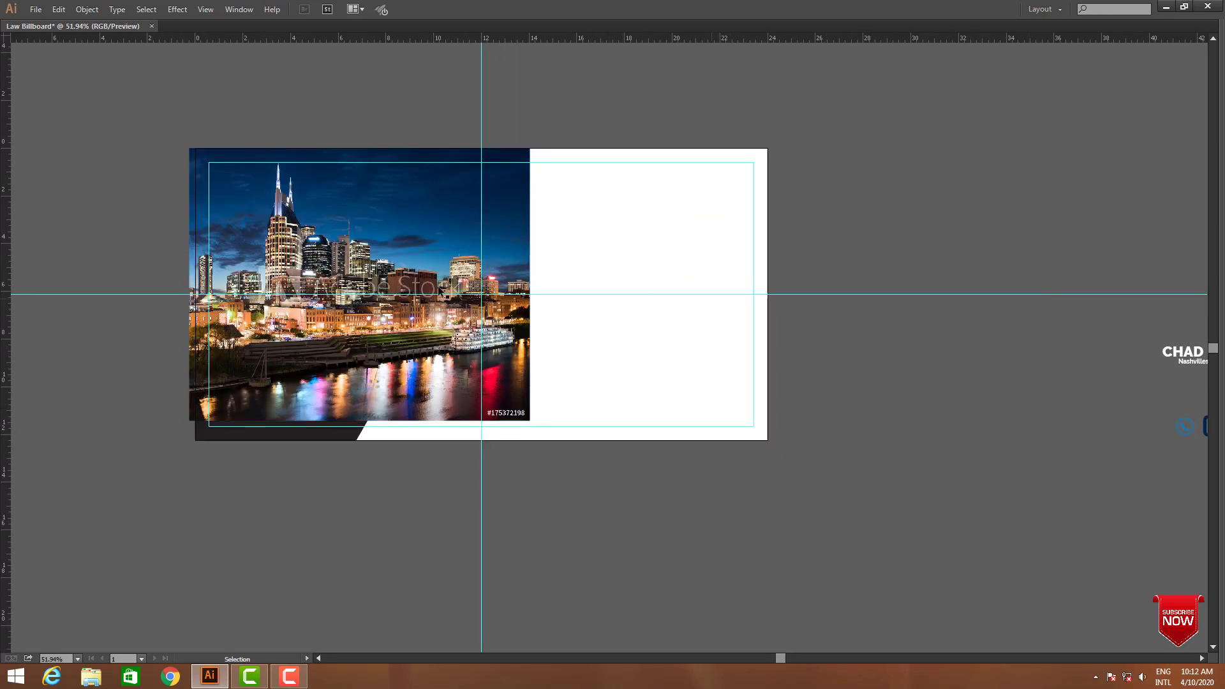
pyautogui.moveTo(534, 421); pyautogui.dragTo(579, 446)
# Center the skyline photo vertically on the artboard, covering the slanted panel at X about 5.95 in, and send it to the back
pyautogui.press('Tab')
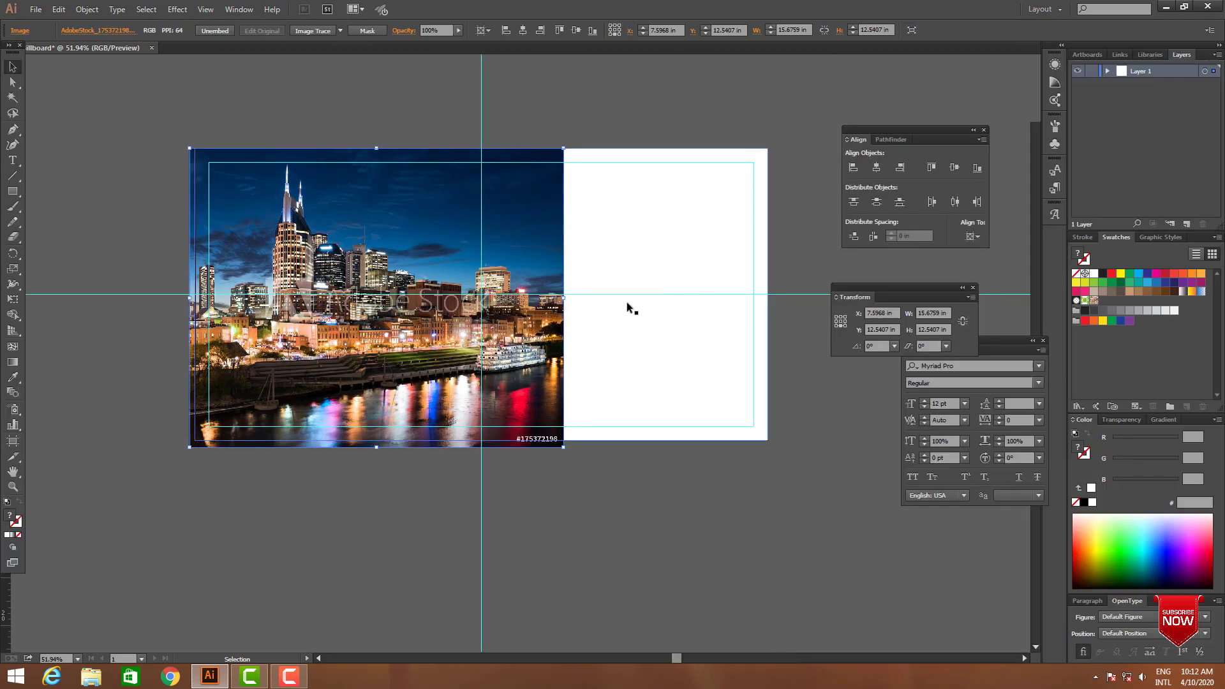
pyautogui.click(876, 167)
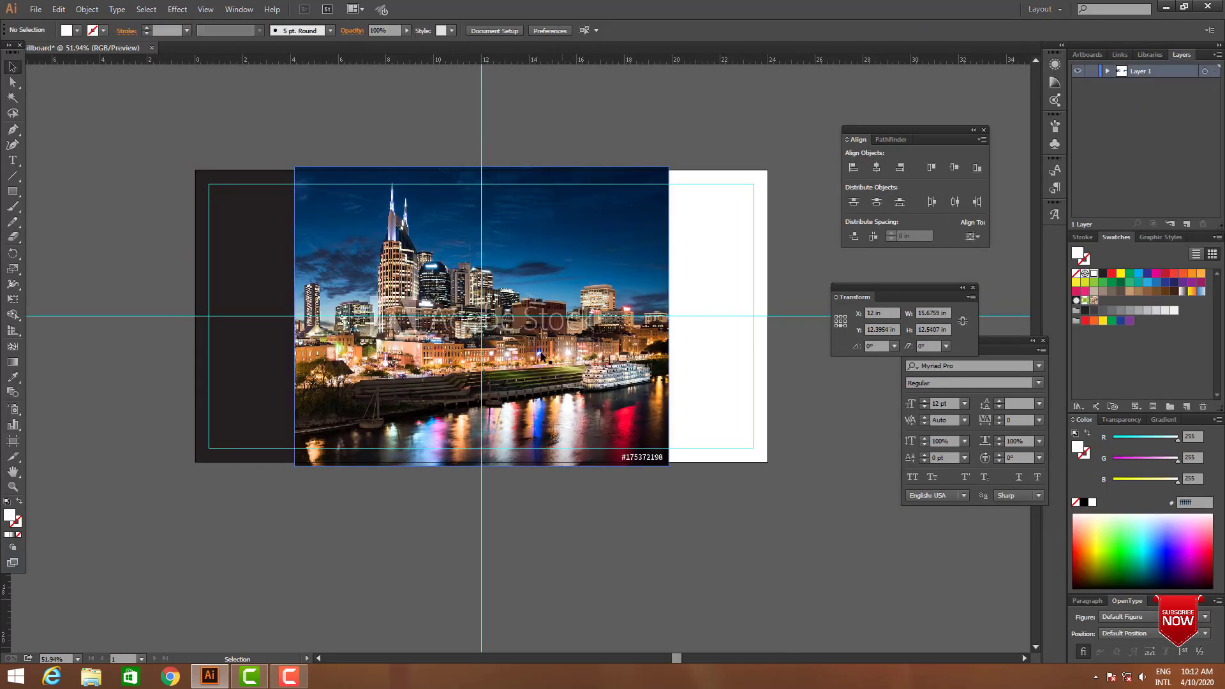
pyautogui.moveTo(541, 352); pyautogui.dragTo(392, 353)
pyautogui.hotkey('ctrl', 'shift', '[')
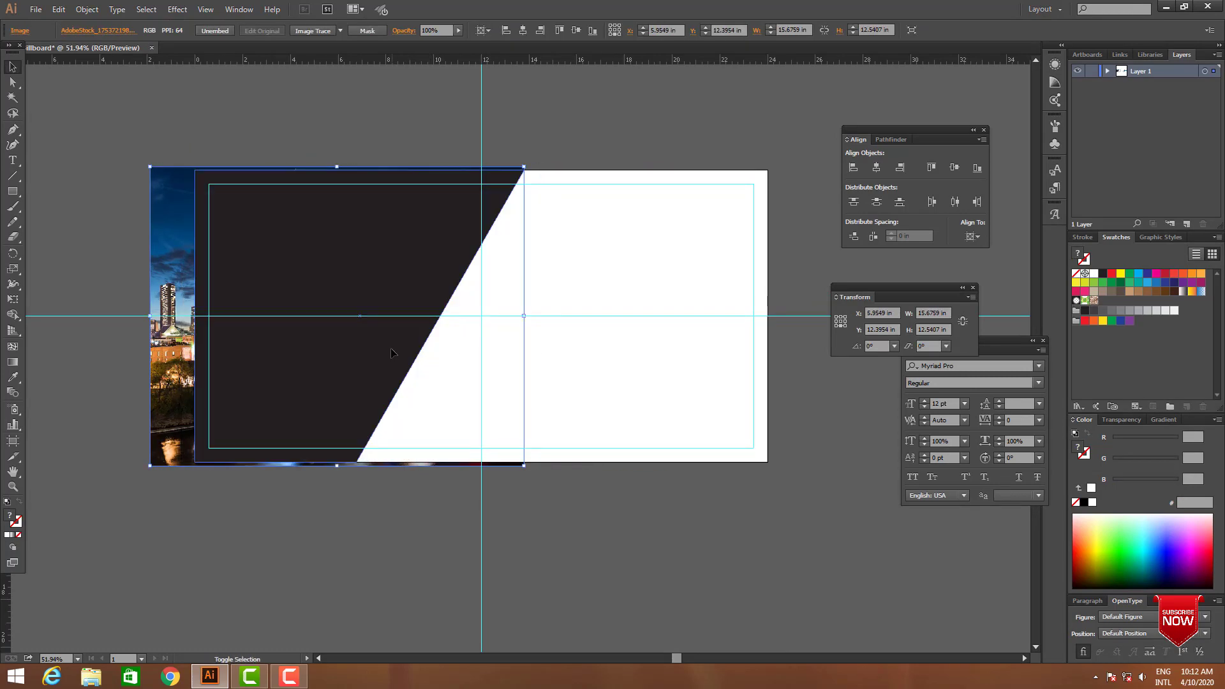
# Clip the skyline photo to the slanted panel's shape with a clipping mask
pyautogui.keyDown('shift'); pyautogui.click(392, 352); pyautogui.keyUp('shift')
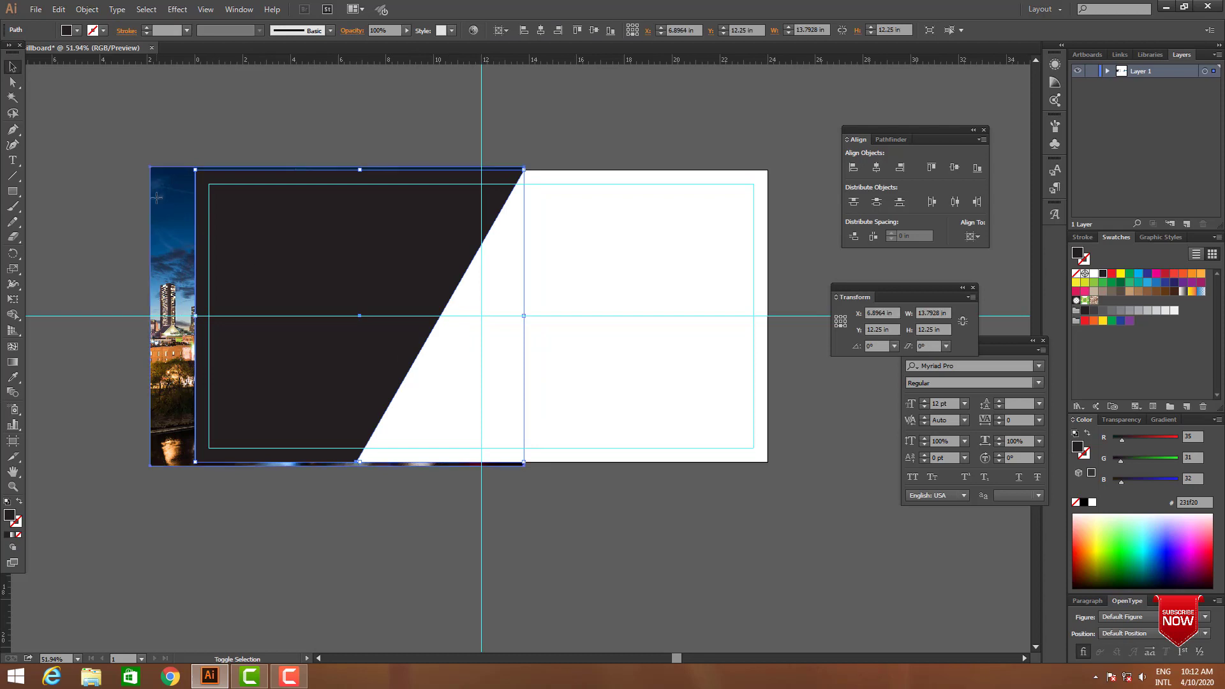
pyautogui.hotkey('ctrl', '7')
pyautogui.click(539, 528)
pyautogui.press('Tab')
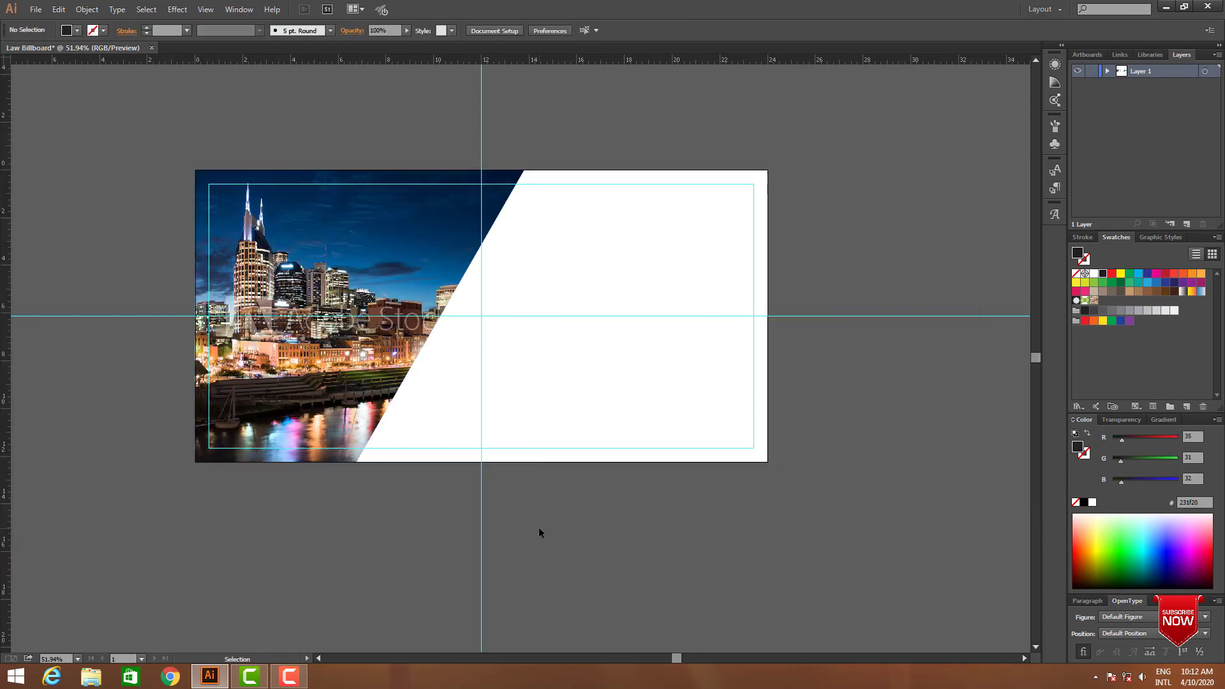
pyautogui.press('z')
pyautogui.keyDown('alt'); pyautogui.click(569, 320); pyautogui.keyUp('alt')
pyautogui.keyDown('alt'); pyautogui.click(569, 320); pyautogui.keyUp('alt')
pyautogui.moveTo(708, 415); pyautogui.dragTo(594, 404)
pyautogui.press('v')
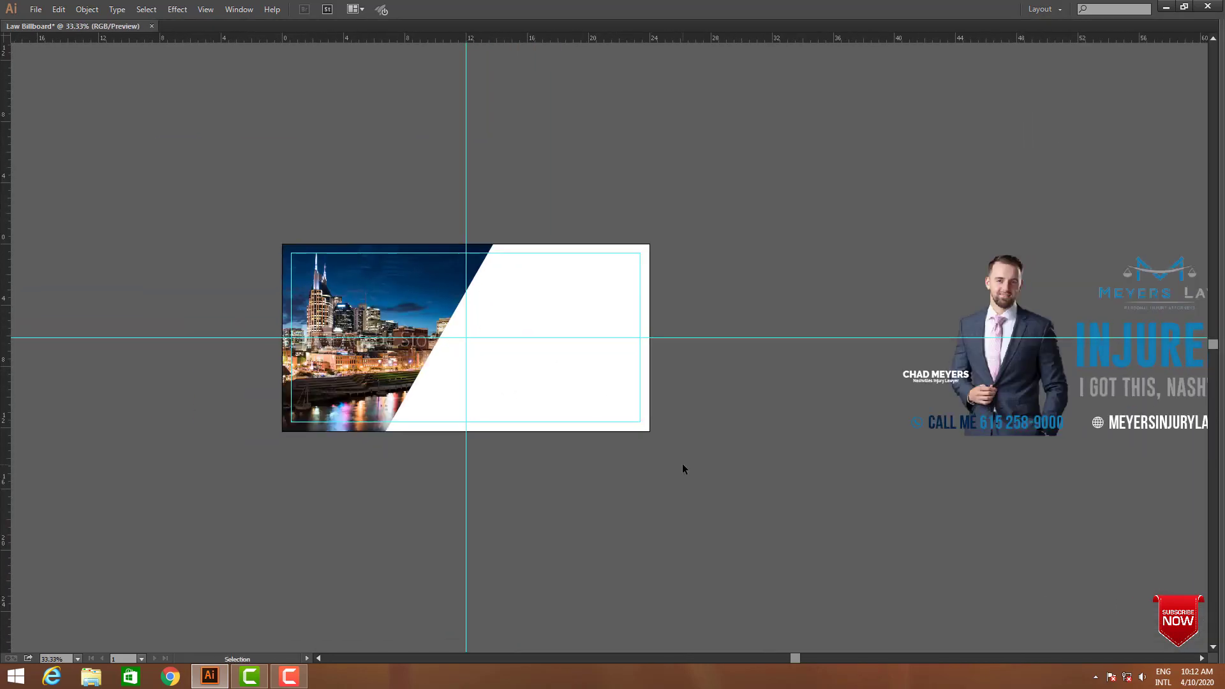
pyautogui.click(1018, 370)
pyautogui.click(1019, 467)
pyautogui.moveTo(961, 475); pyautogui.dragTo(879, 471)
pyautogui.moveTo(398, 389); pyautogui.dragTo(592, 384)
pyautogui.press('z')
pyautogui.moveTo(302, 215); pyautogui.dragTo(1034, 390)
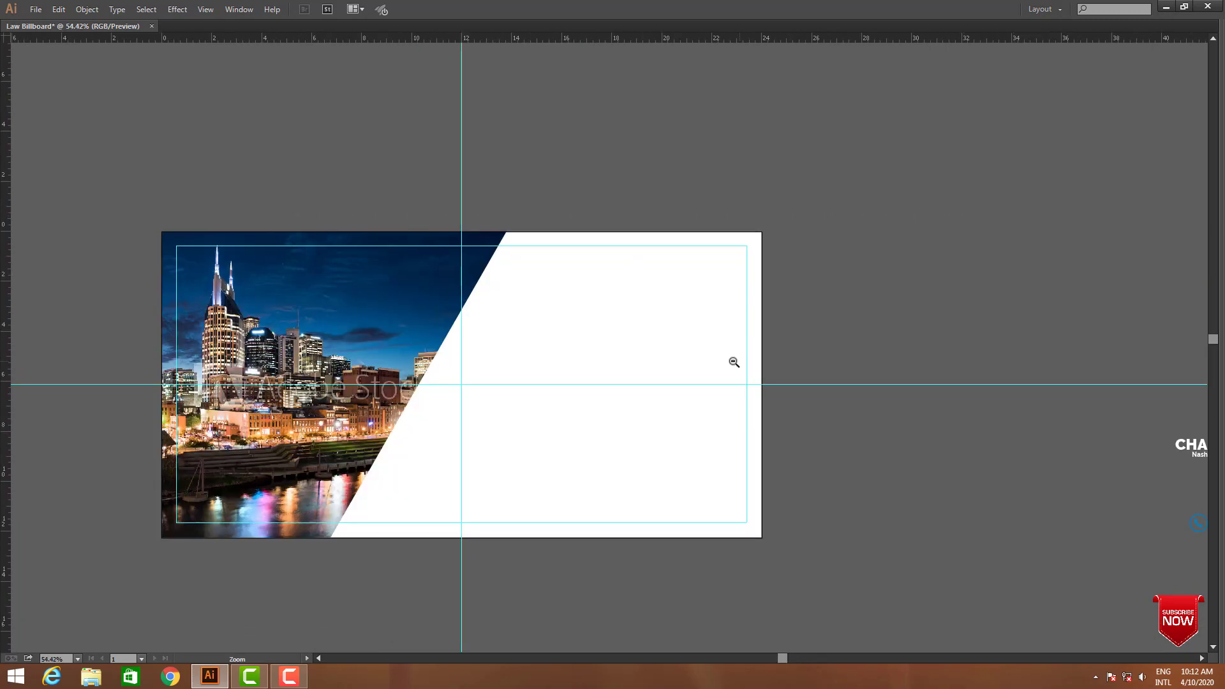
pyautogui.keyDown('alt'); pyautogui.click(733, 361); pyautogui.keyUp('alt')
pyautogui.keyDown('alt'); pyautogui.click(733, 361); pyautogui.keyUp('alt')
# Ungroup the logo from the headline texts and move it onto the upper part of the artboard's white area
pyautogui.press('v')
pyautogui.click(1054, 292)
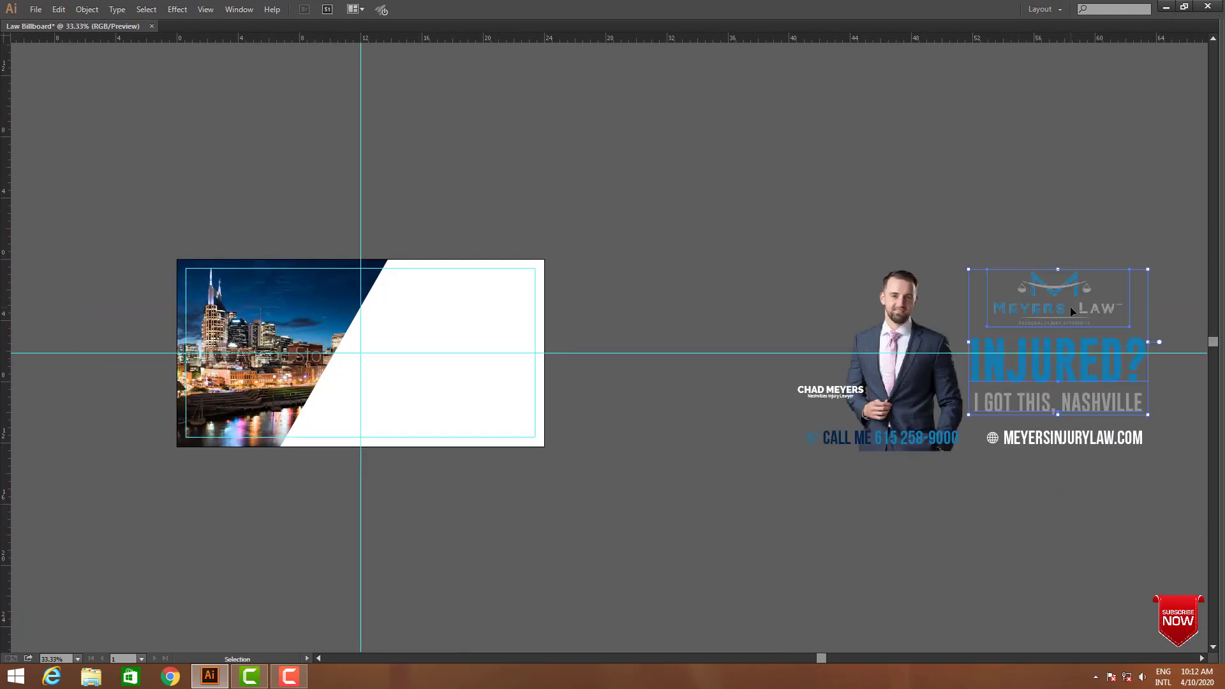
pyautogui.rightClick(1071, 308)
pyautogui.click(1099, 382)
pyautogui.moveTo(1069, 301); pyautogui.dragTo(475, 306)
pyautogui.press('space')
pyautogui.moveTo(650, 391); pyautogui.dragTo(793, 391)
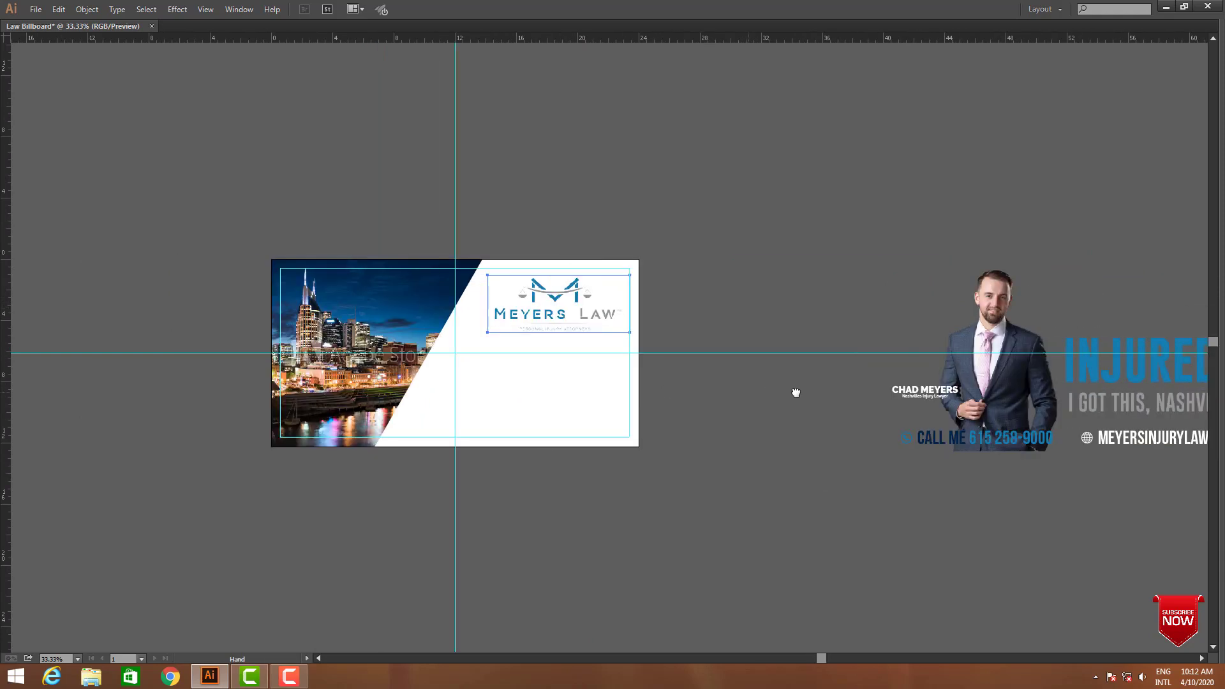
# Nudge the Meyers Law logo up so it meets the top margin guide
pyautogui.press('z')
pyautogui.moveTo(384, 241); pyautogui.dragTo(812, 380)
pyautogui.moveTo(626, 359); pyautogui.dragTo(623, 336)
pyautogui.keyDown('alt'); pyautogui.click(563, 375); pyautogui.keyUp('alt')
pyautogui.keyDown('alt'); pyautogui.click(563, 375); pyautogui.keyUp('alt')
pyautogui.keyDown('alt'); pyautogui.click(563, 375); pyautogui.keyUp('alt')
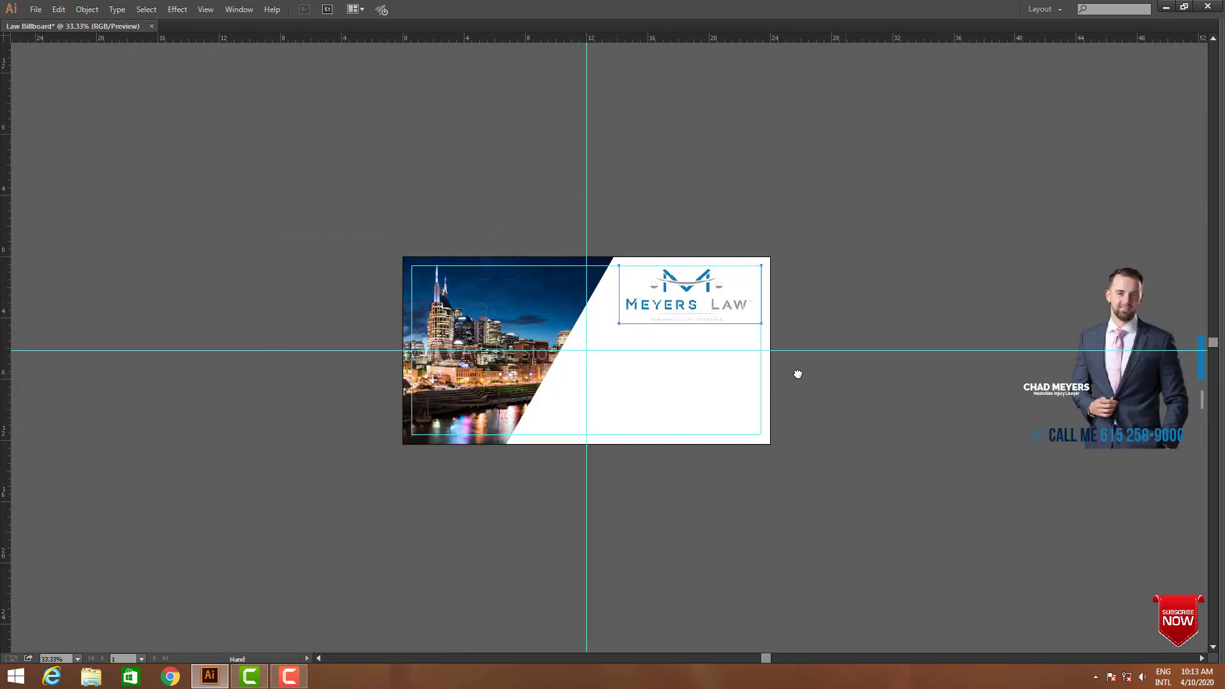
# Move the "INJURED?" headline about 39.6 in left, placing it on the artboard's white area below the logo
pyautogui.press('space')
pyautogui.moveTo(1055, 514); pyautogui.dragTo(797, 510)
pyautogui.press('v')
pyautogui.click(797, 510)
pyautogui.moveTo(1065, 367); pyautogui.dragTo(458, 366)
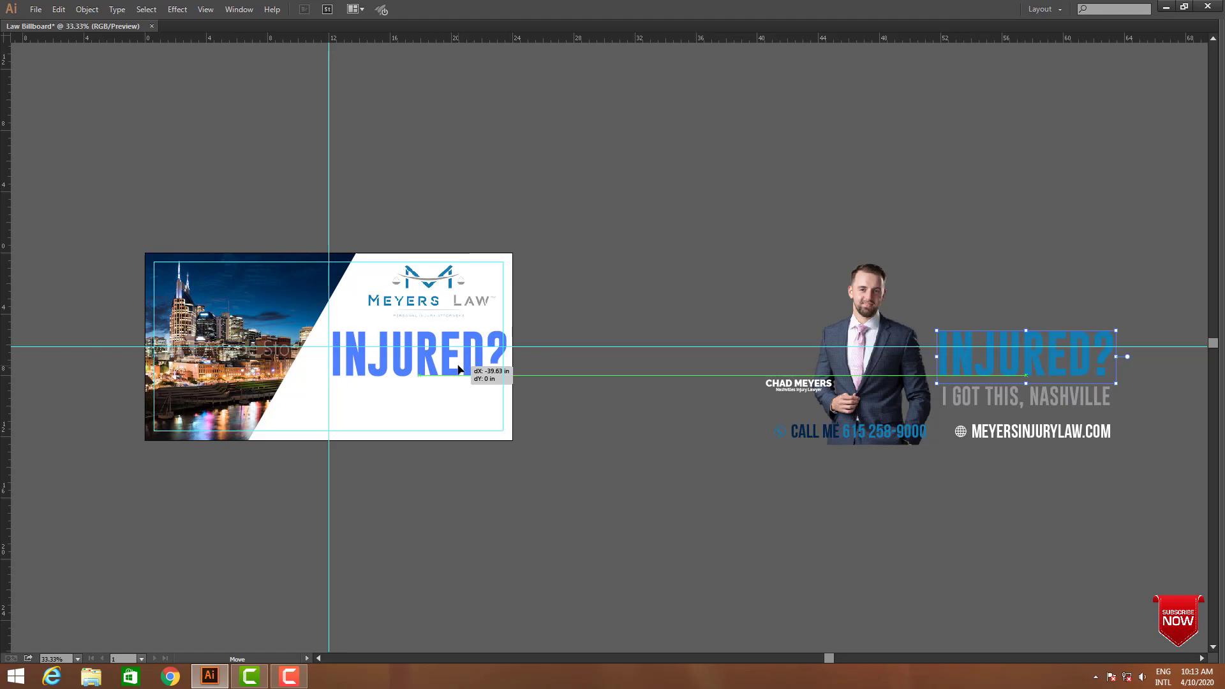
pyautogui.click(652, 424)
# Move the "I GOT THIS, NASHVILLE" text onto the artboard directly below the "INJURED?" headline
pyautogui.press('space')
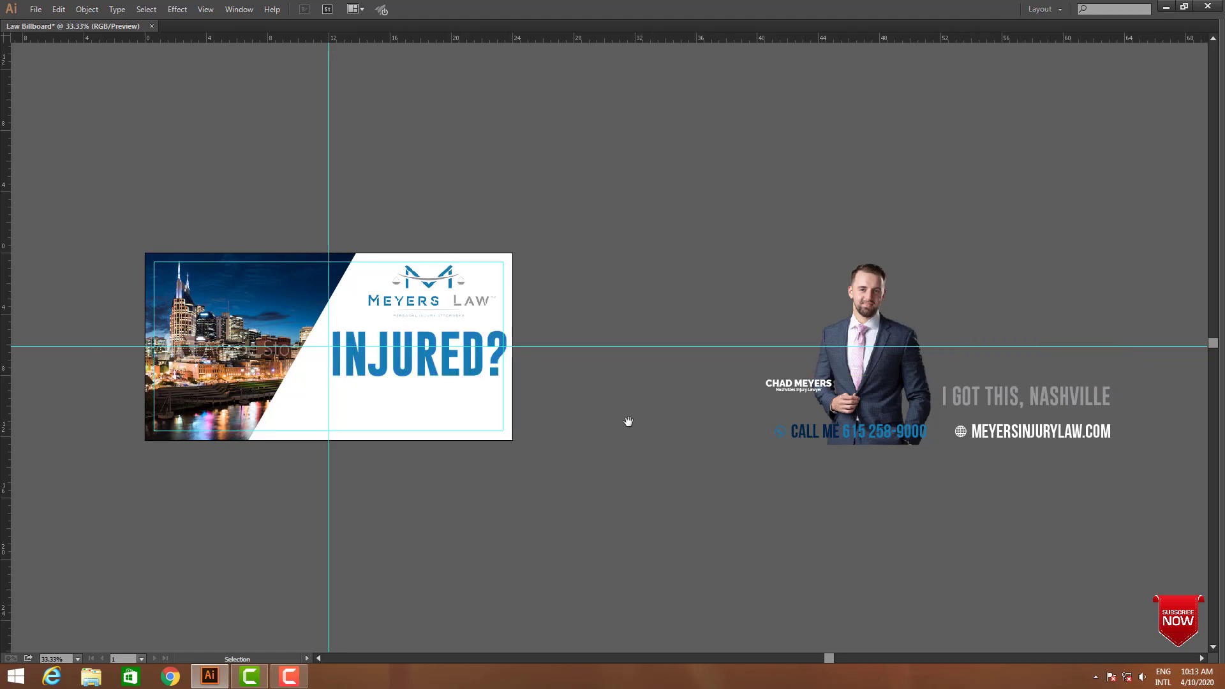
pyautogui.moveTo(618, 419); pyautogui.dragTo(695, 346)
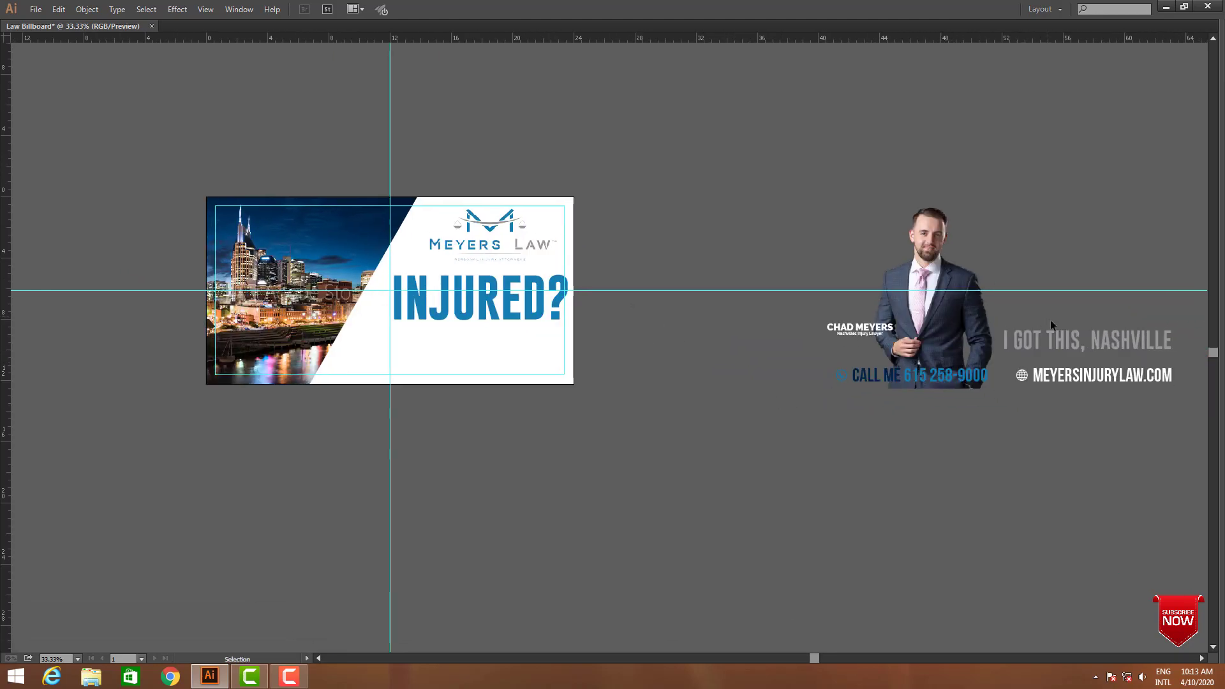
pyautogui.moveTo(1068, 345); pyautogui.dragTo(456, 345)
pyautogui.hotkey('ctrl', 'space')
pyautogui.moveTo(255, 216); pyautogui.dragTo(689, 389)
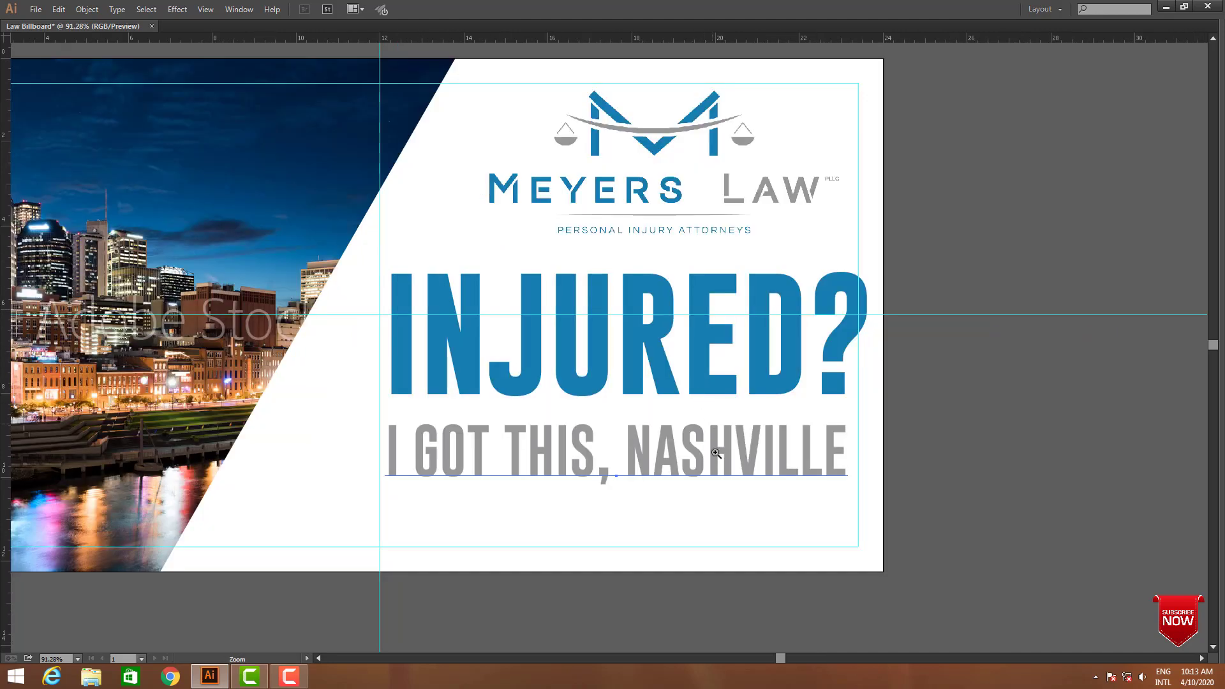
# Select the phone and website lines together and move them to the empty space just below the artboard
pyautogui.click(1022, 410)
pyautogui.press('space')
pyautogui.moveTo(1022, 411); pyautogui.dragTo(1054, 368)
pyautogui.hotkey('ctrl', 'alt', 'space')
pyautogui.keyDown('ctrl'); pyautogui.keyDown('alt'); pyautogui.click(560, 300); pyautogui.keyUp('alt'); pyautogui.keyUp('ctrl')
pyautogui.keyDown('ctrl'); pyautogui.keyDown('alt'); pyautogui.click(561, 299); pyautogui.keyUp('alt'); pyautogui.keyUp('ctrl')
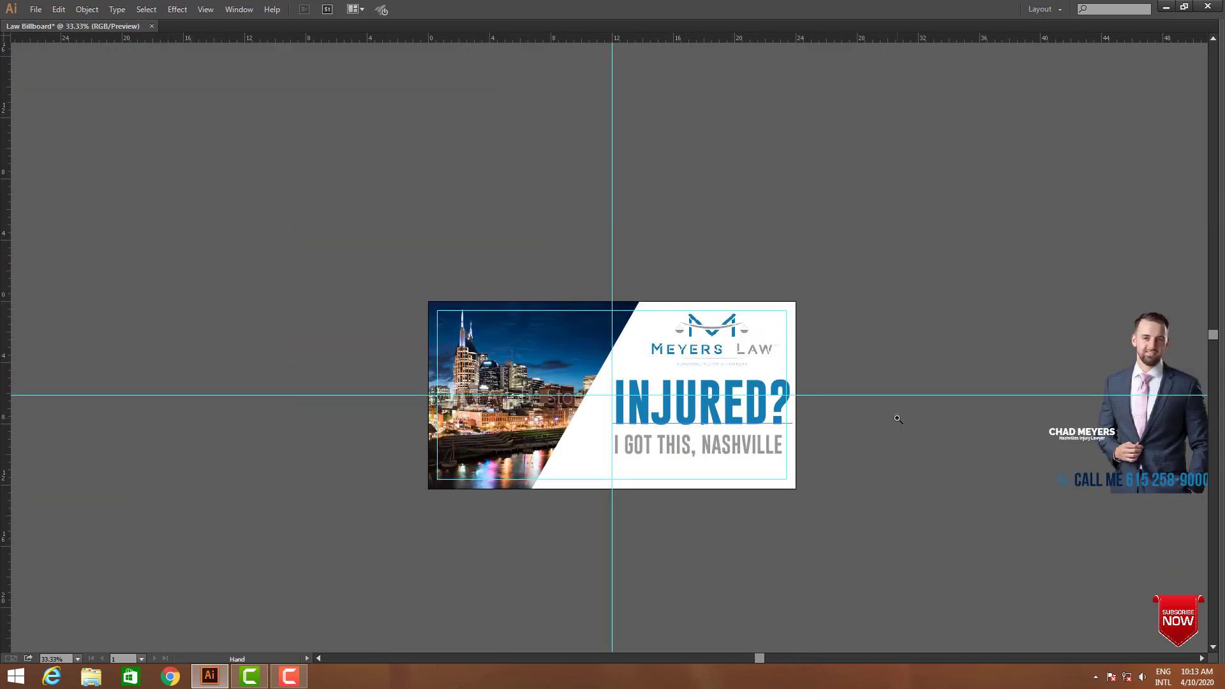
pyautogui.press('space')
pyautogui.moveTo(990, 500); pyautogui.dragTo(725, 342)
pyautogui.click(1023, 330)
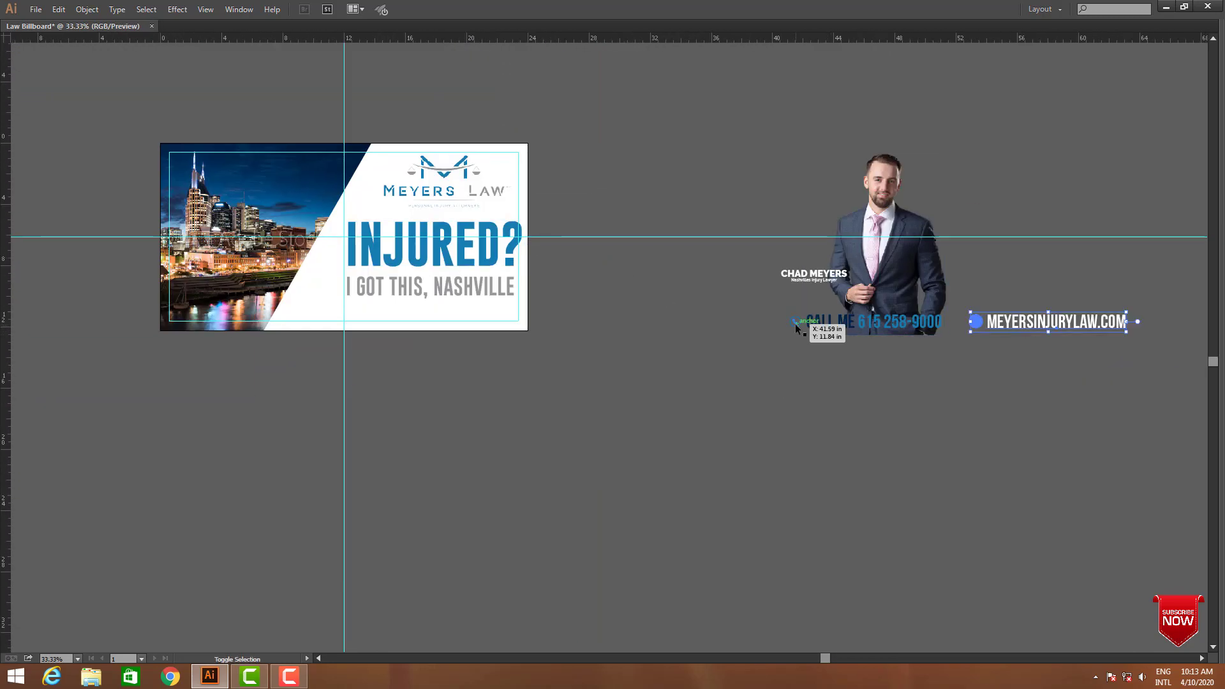
pyautogui.keyDown('shift'); pyautogui.click(826, 325); pyautogui.keyUp('shift')
pyautogui.moveTo(840, 324); pyautogui.dragTo(285, 392)
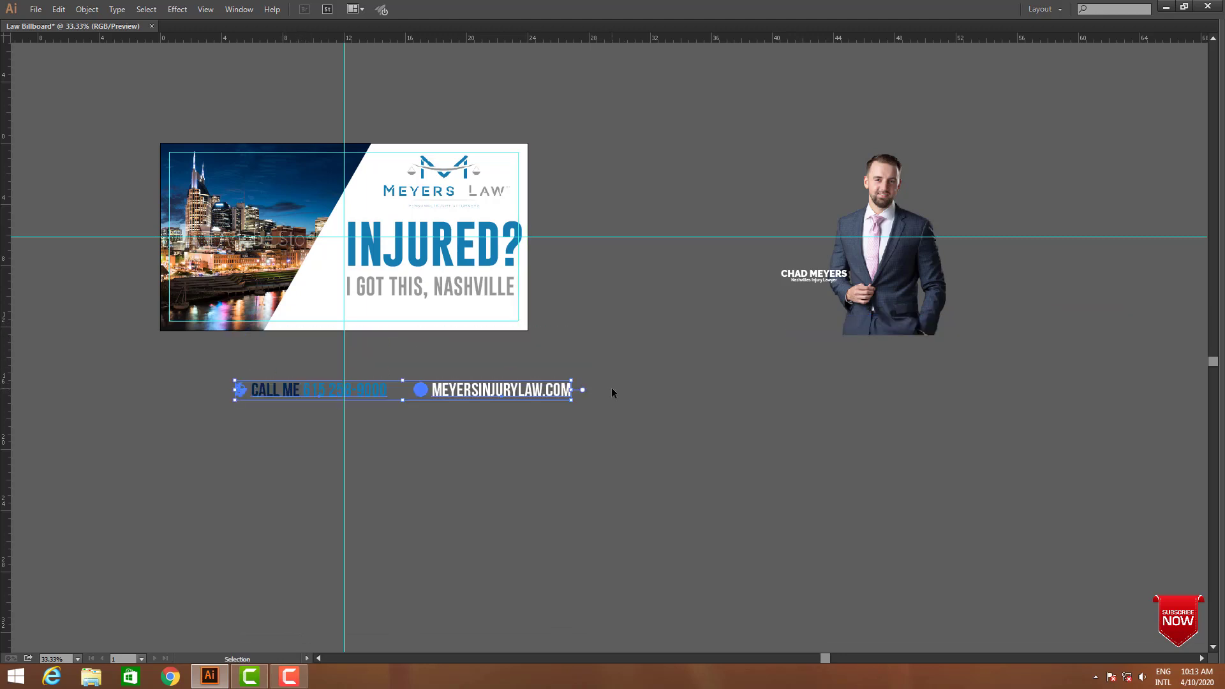
pyautogui.click(648, 347)
# Reduce the white background rectangle from its top edge to a band about 1.85 in tall across the artboard's bottom
pyautogui.hotkey('ctrl', '0')
pyautogui.click(874, 499)
pyautogui.press('space')
pyautogui.moveTo(888, 500); pyautogui.dragTo(937, 441)
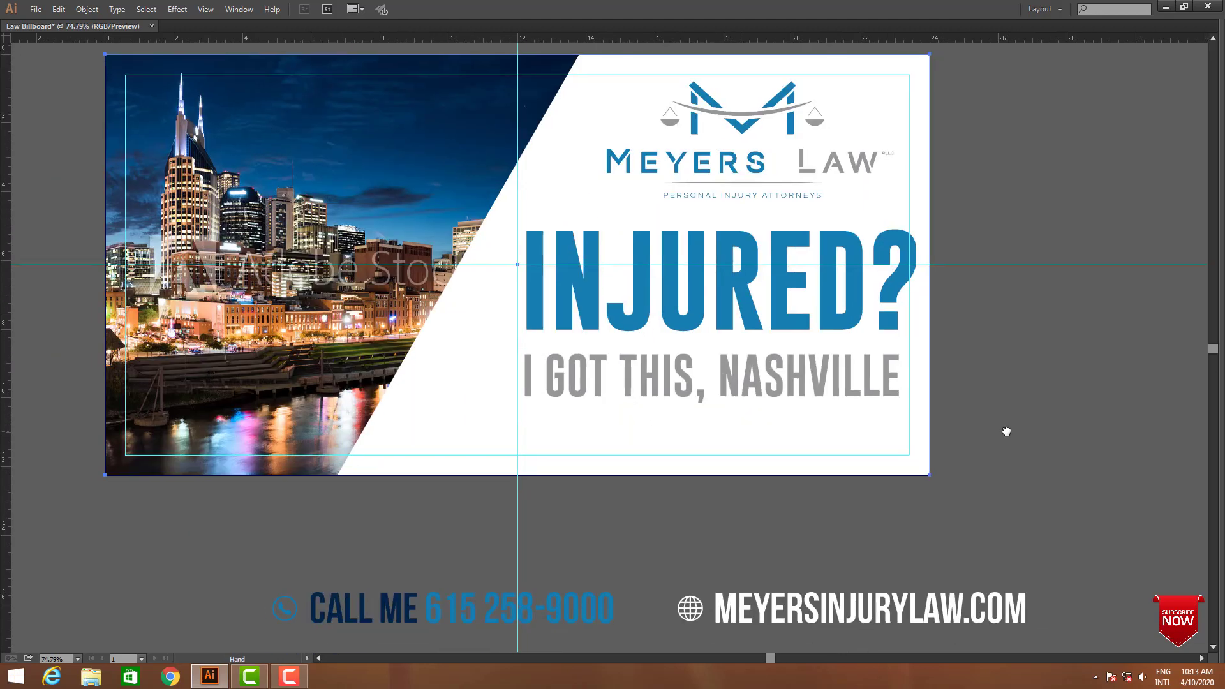
pyautogui.moveTo(519, 54); pyautogui.dragTo(555, 415)
pyautogui.press('Tab')
# Fill the bottom band with the blue of the "INJURED?" headline, without a stroke, and bring it in front of the photo
pyautogui.click(12, 377)
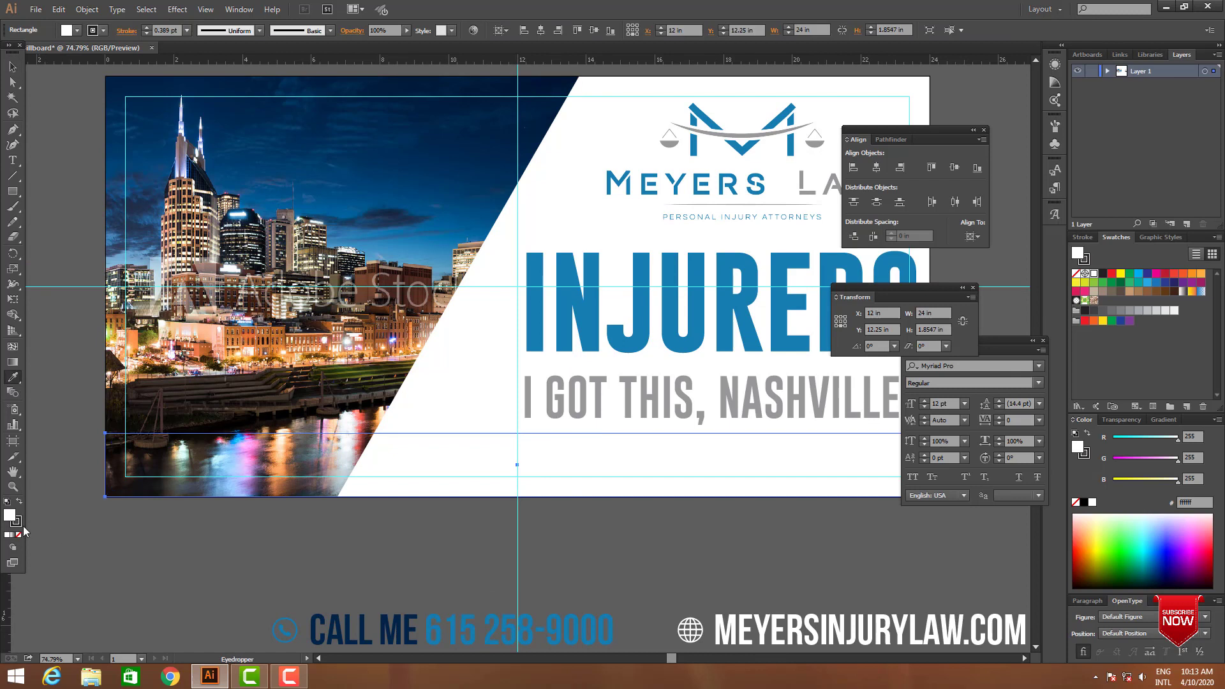
pyautogui.click(20, 505)
pyautogui.click(19, 534)
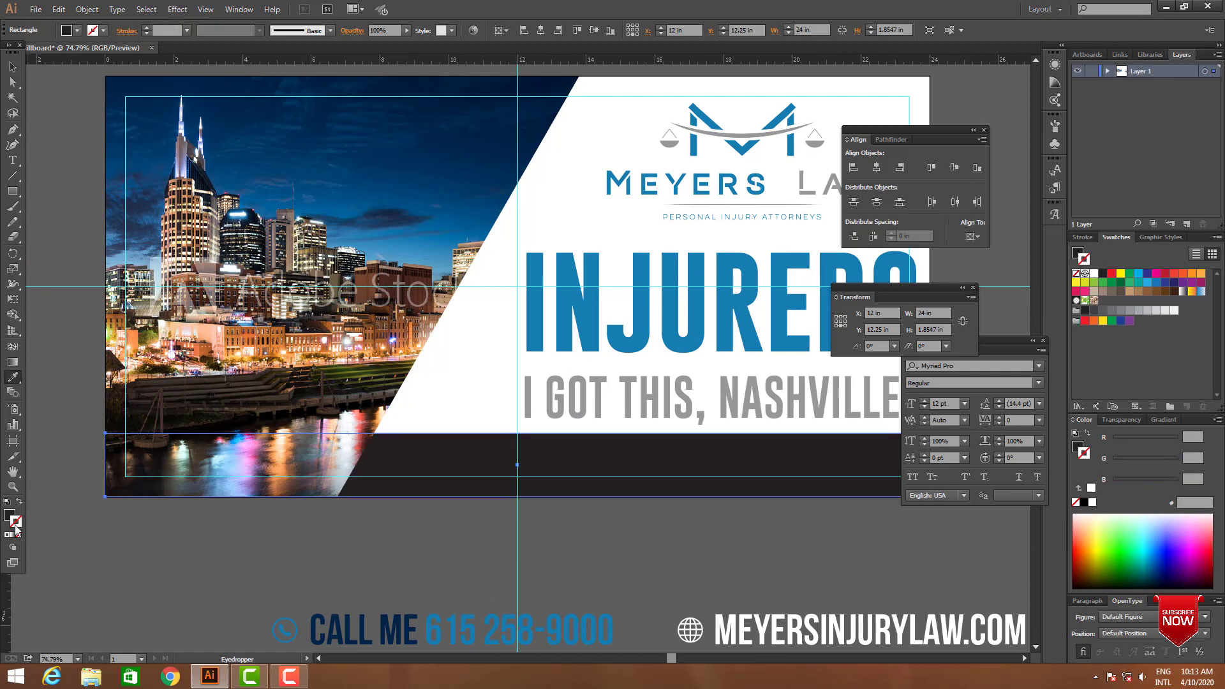
pyautogui.click(657, 303)
pyautogui.press('Tab')
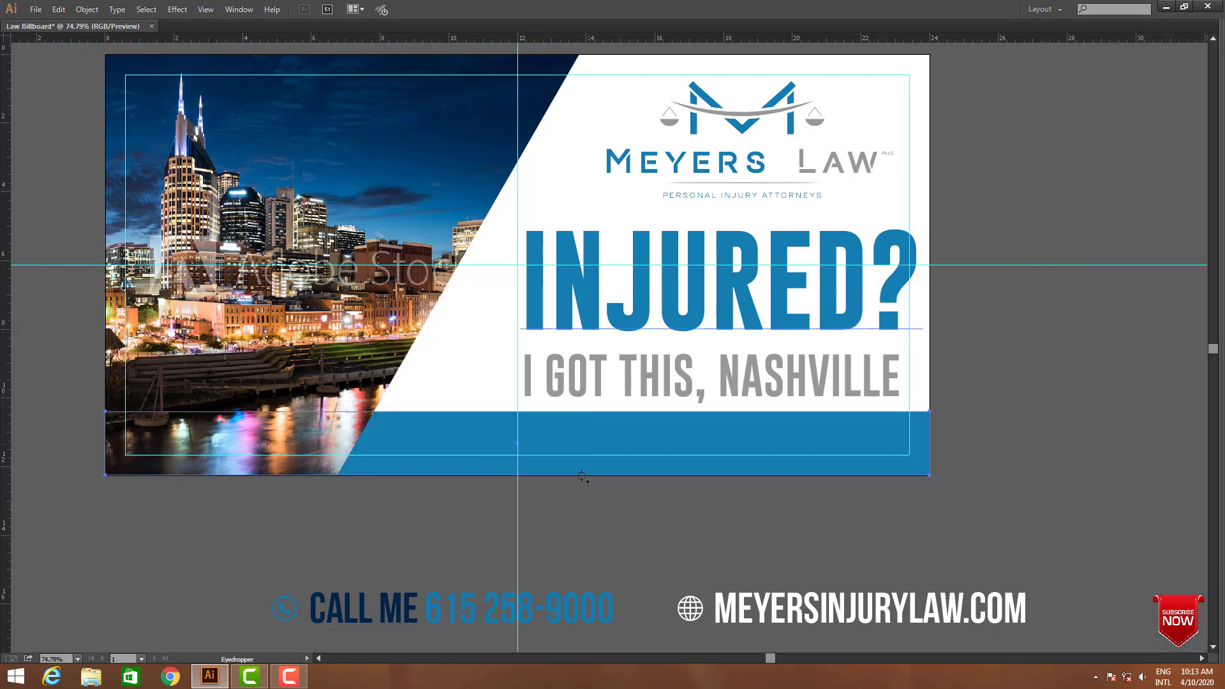
pyautogui.click(615, 448)
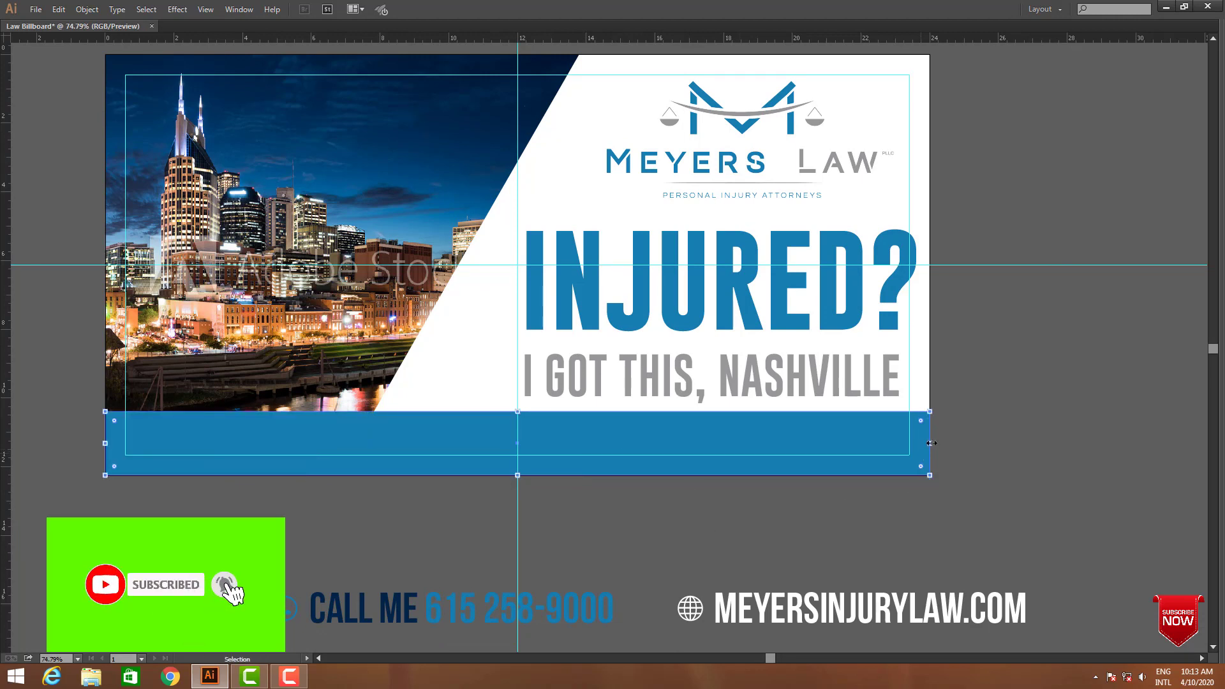
# Narrow a copy of the blue band from its right edge to about 12 in wide, ending at the vertical center guide
pyautogui.moveTo(532, 457); pyautogui.dragTo(514, 439)
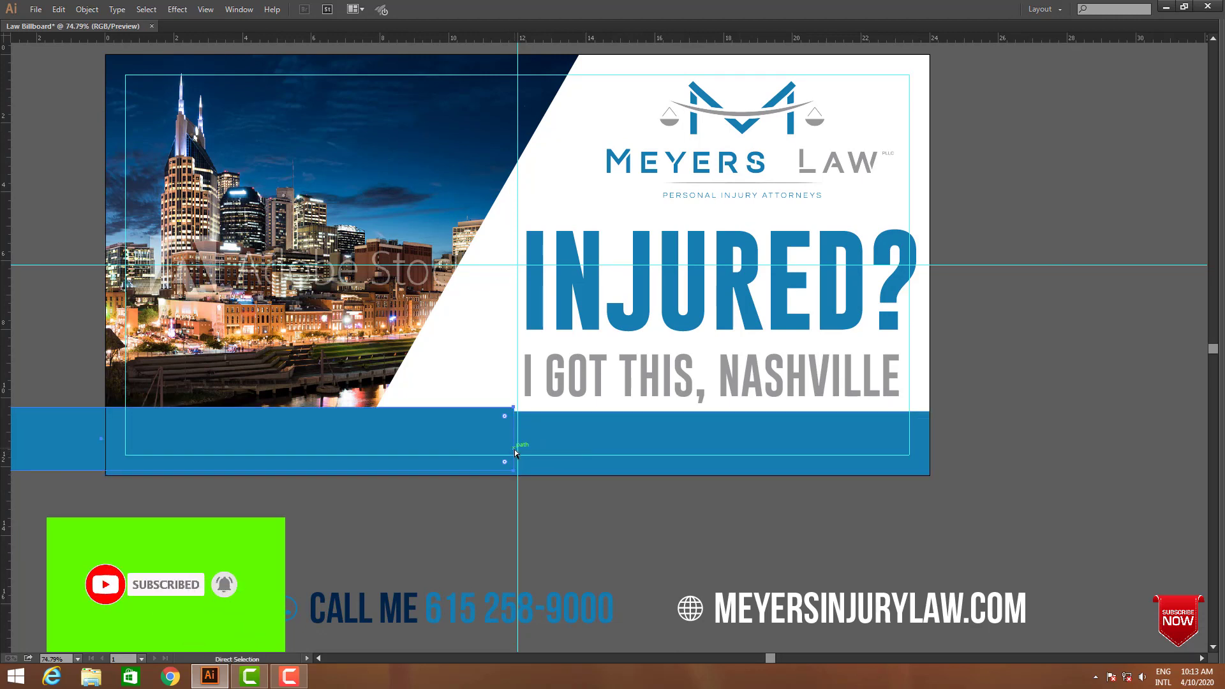
pyautogui.hotkey('ctrl', 'z')
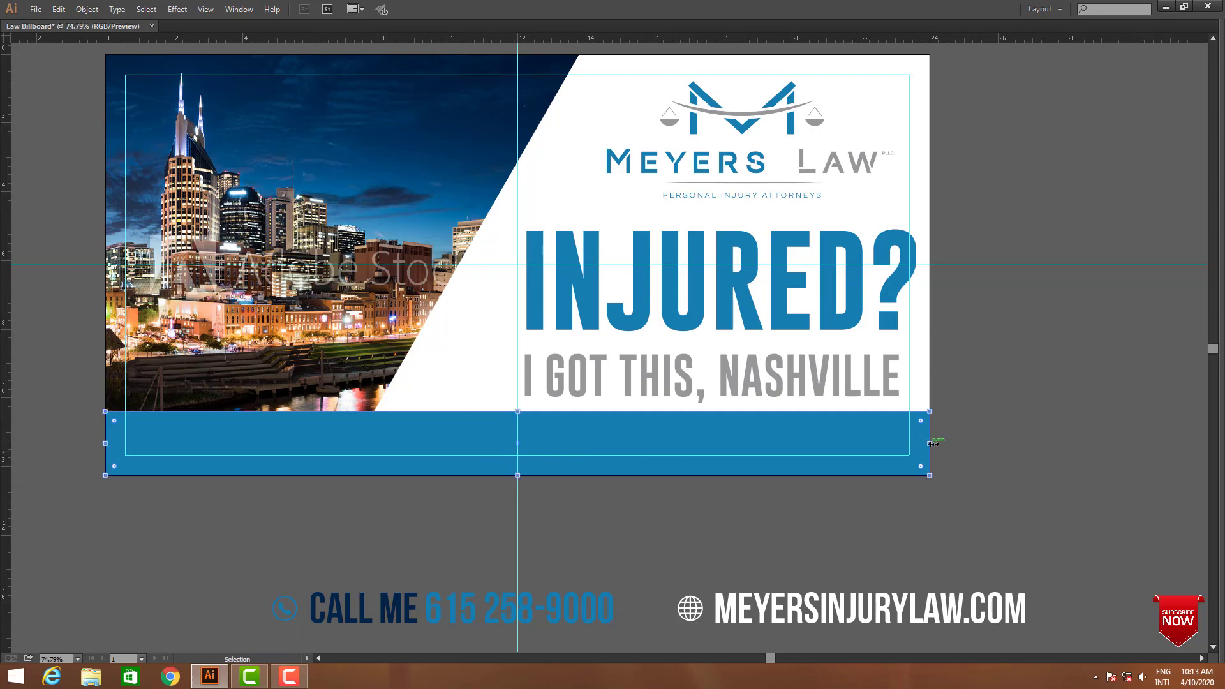
pyautogui.moveTo(930, 443); pyautogui.dragTo(517, 434)
# Color the 12 in wide band white with the Eyedropper, sampling the white area beside the photo, and deselect it
pyautogui.press('Tab')
pyautogui.click(14, 377)
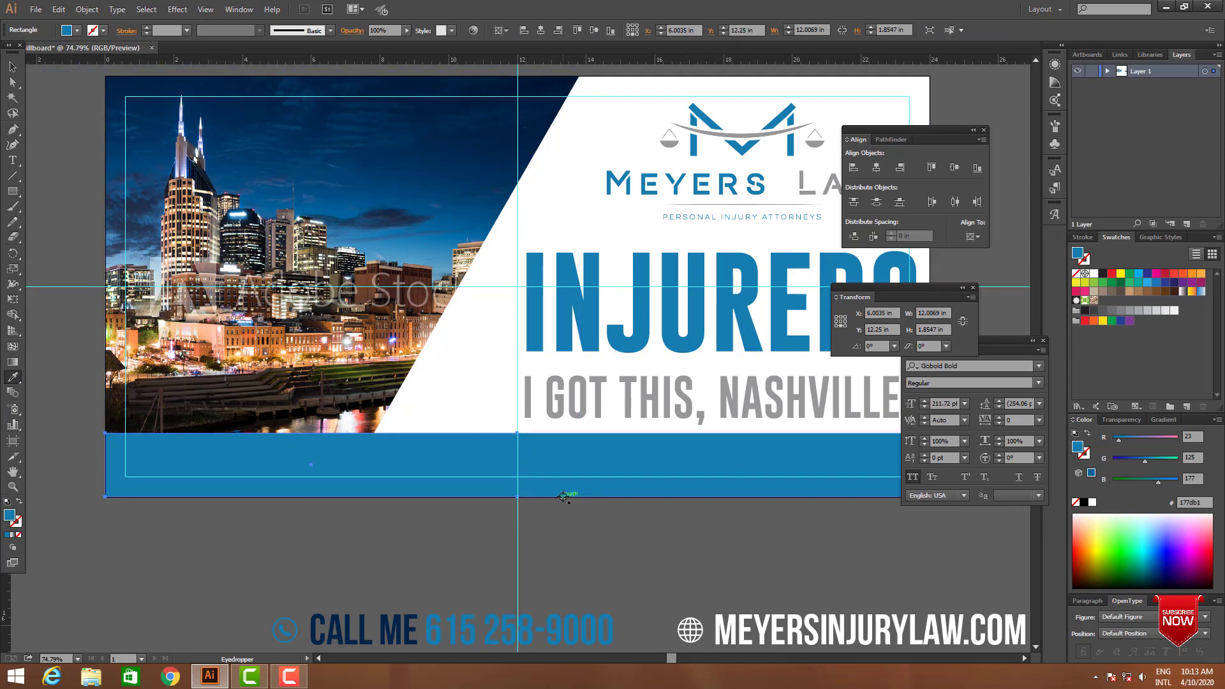
pyautogui.click(500, 399)
pyautogui.press('v')
pyautogui.hotkey('ctrl', 'shift', 'a')
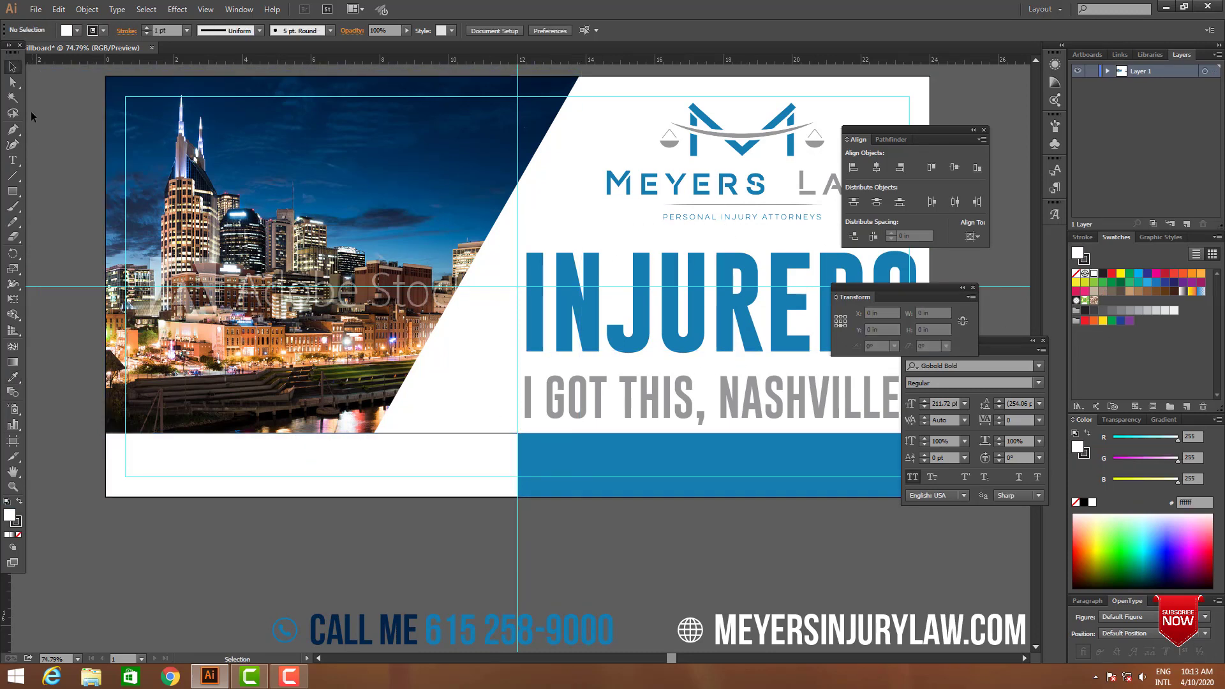
# Select the white and blue bottom bands together with the Direct Selection tool and remove their outline
pyautogui.click(12, 82)
pyautogui.press('Tab')
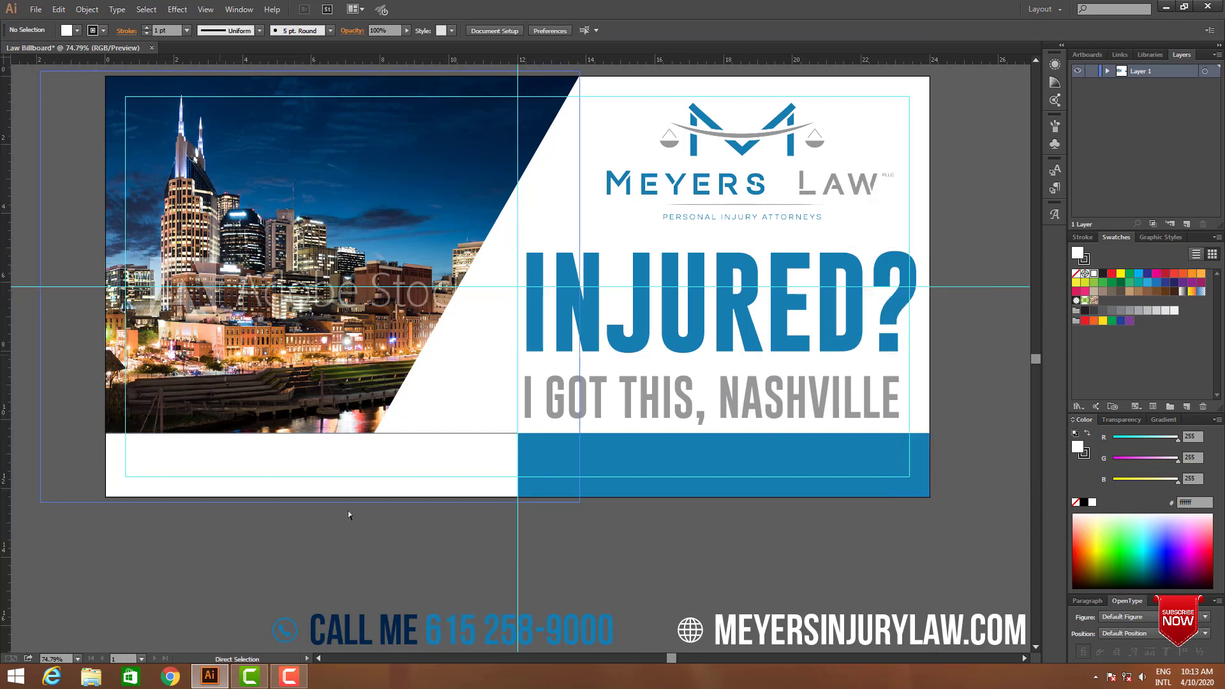
pyautogui.moveTo(412, 435); pyautogui.dragTo(634, 441)
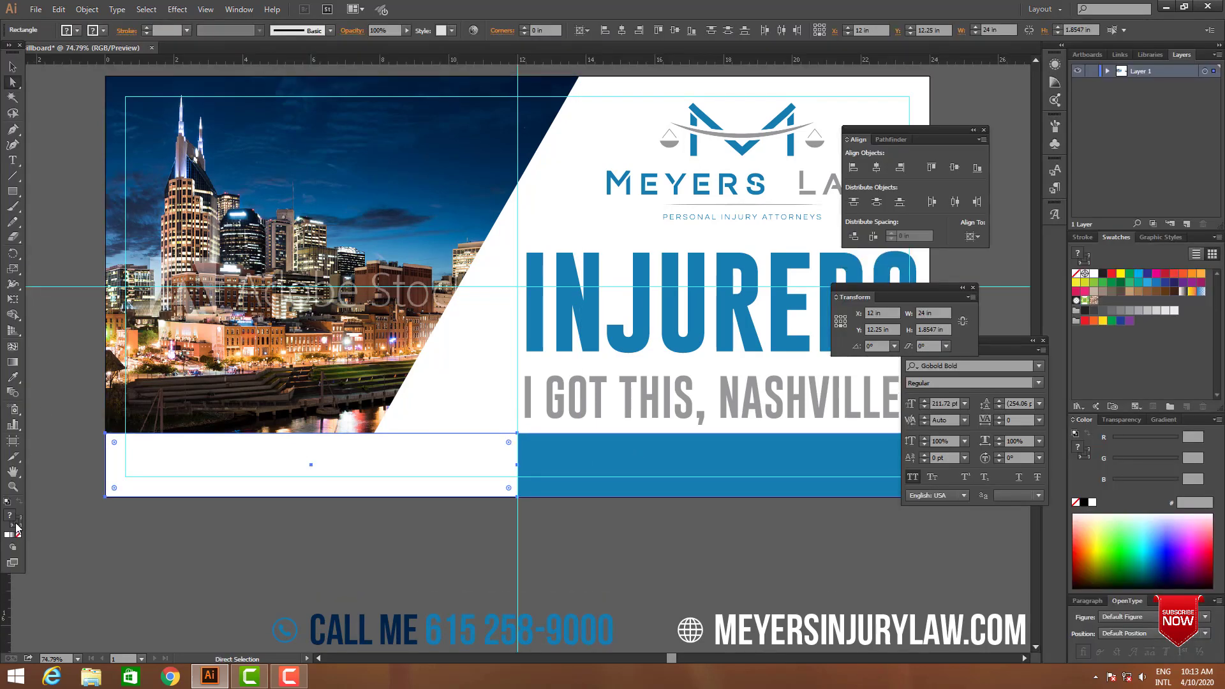
pyautogui.press('Tab')
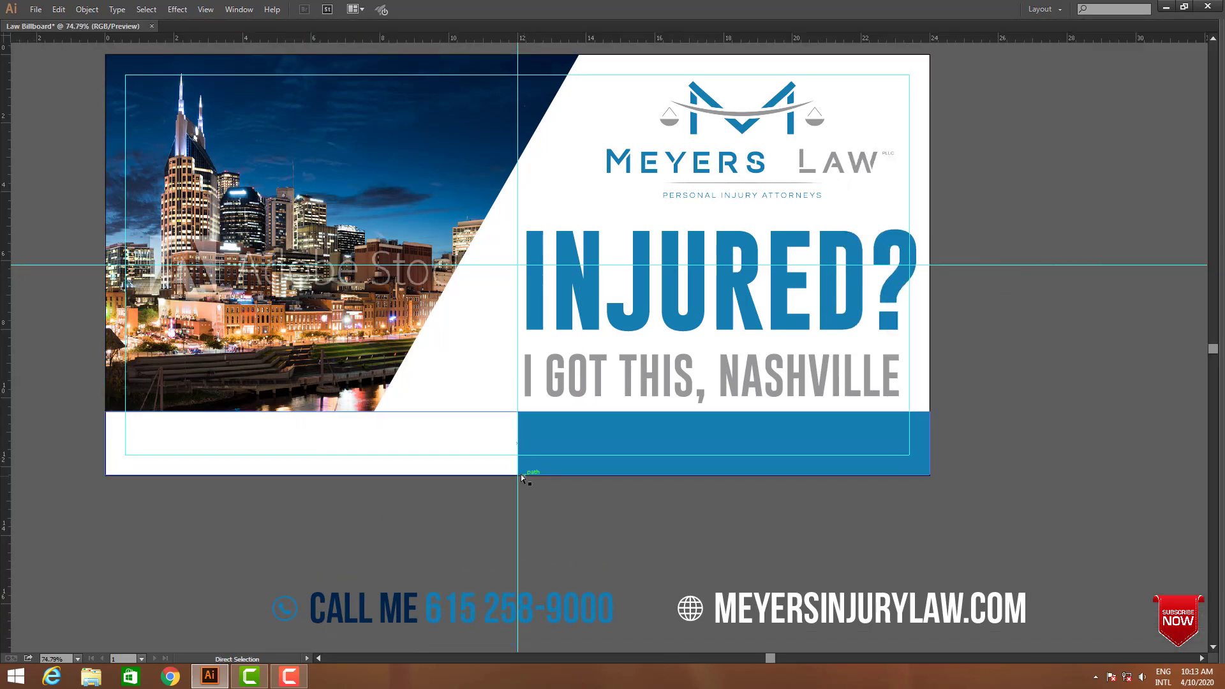
# Slant the white bottom band's right edge parallel to the photo's edge, with its upper corner at the vertical center guide
pyautogui.moveTo(517, 412); pyautogui.dragTo(552, 412)
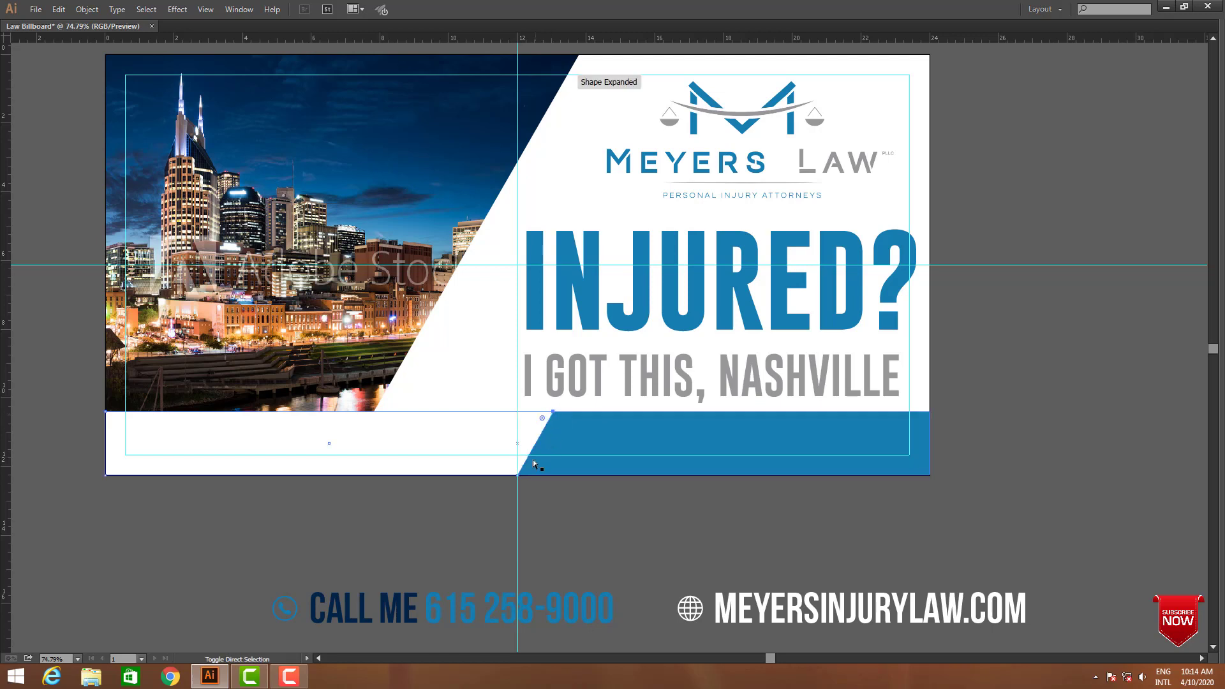
pyautogui.moveTo(519, 470); pyautogui.dragTo(339, 466)
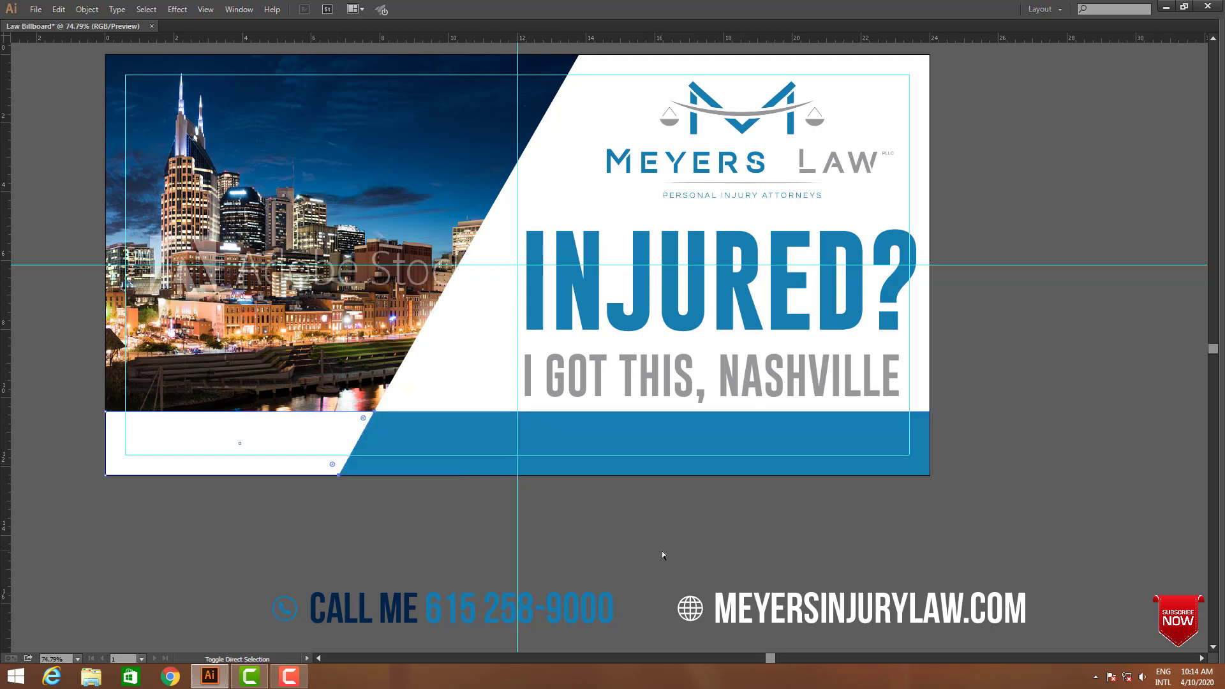
pyautogui.hotkey('ctrl', 'z')
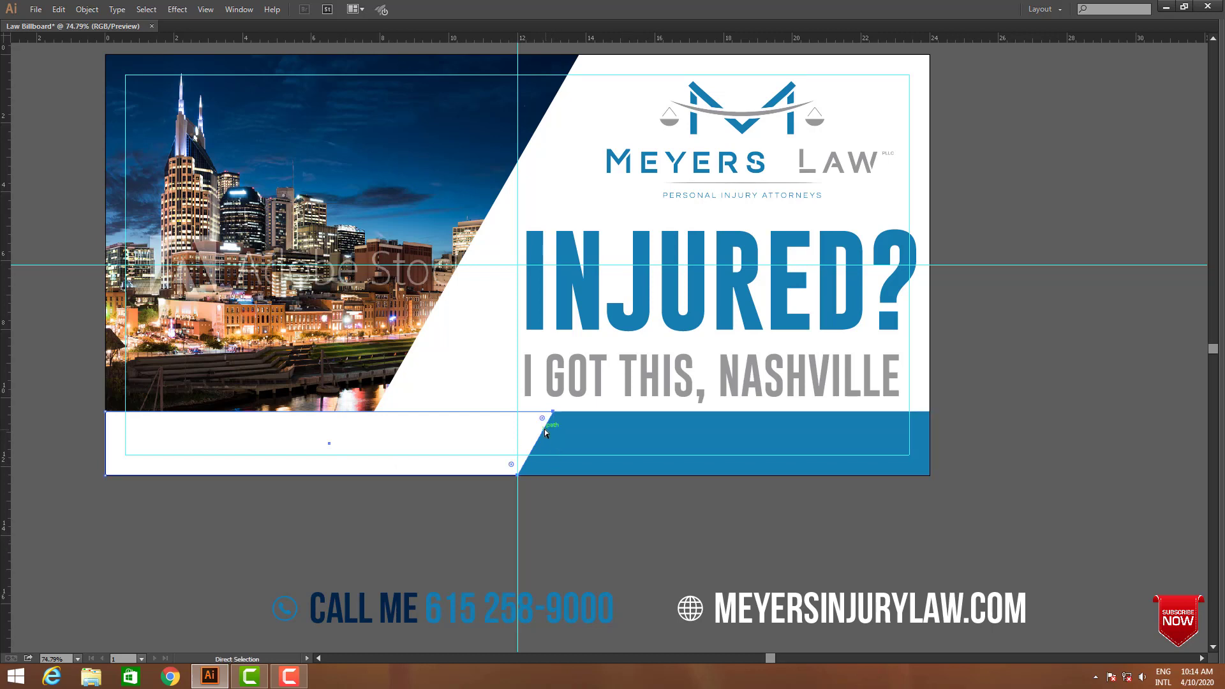
pyautogui.moveTo(545, 432); pyautogui.dragTo(510, 432)
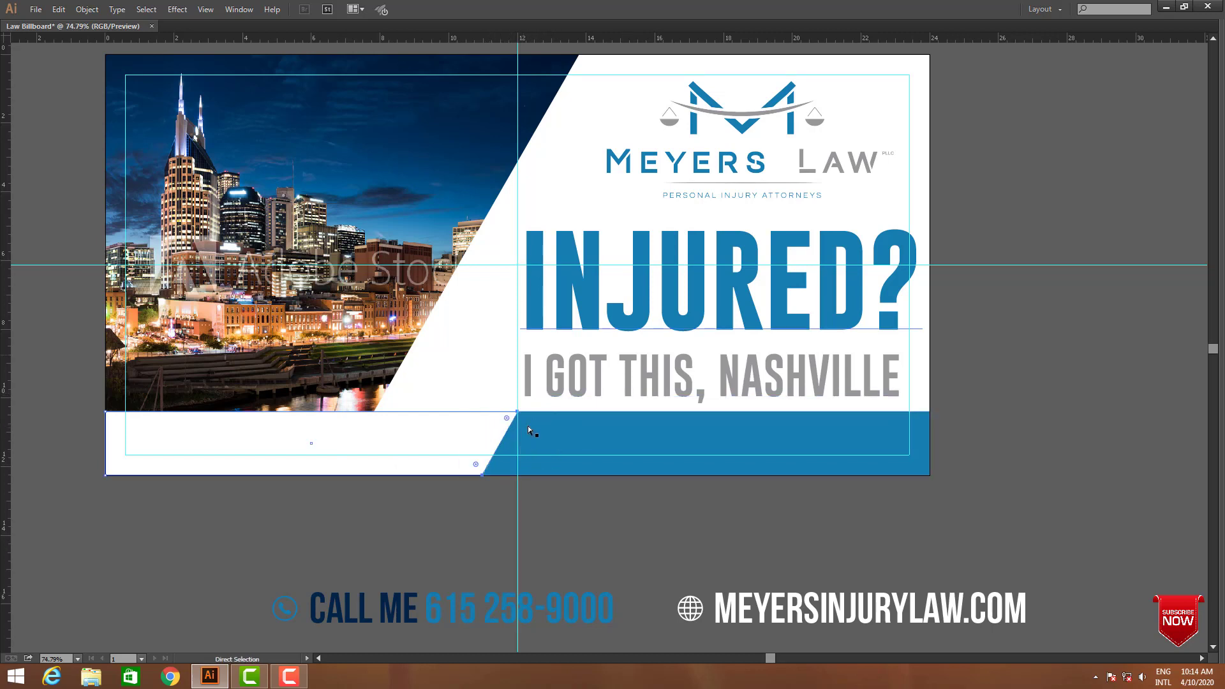
pyautogui.click(558, 526)
# Place the "CALL ME" phone line with its icon on the white band and the "MEYERSINJURYLAW.COM" line with its globe on the blue band
pyautogui.moveTo(592, 532); pyautogui.dragTo(728, 457)
pyautogui.press('v')
pyautogui.click(619, 542)
pyautogui.moveTo(619, 542); pyautogui.dragTo(497, 369)
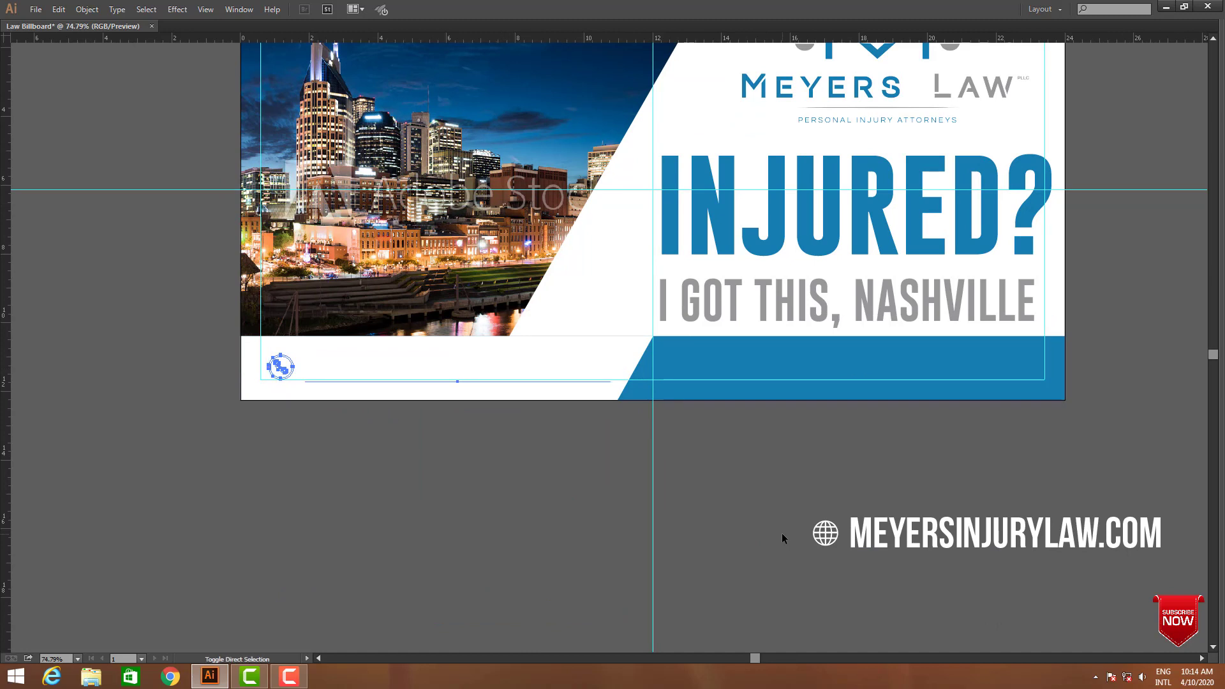
pyautogui.moveTo(907, 539); pyautogui.dragTo(765, 376)
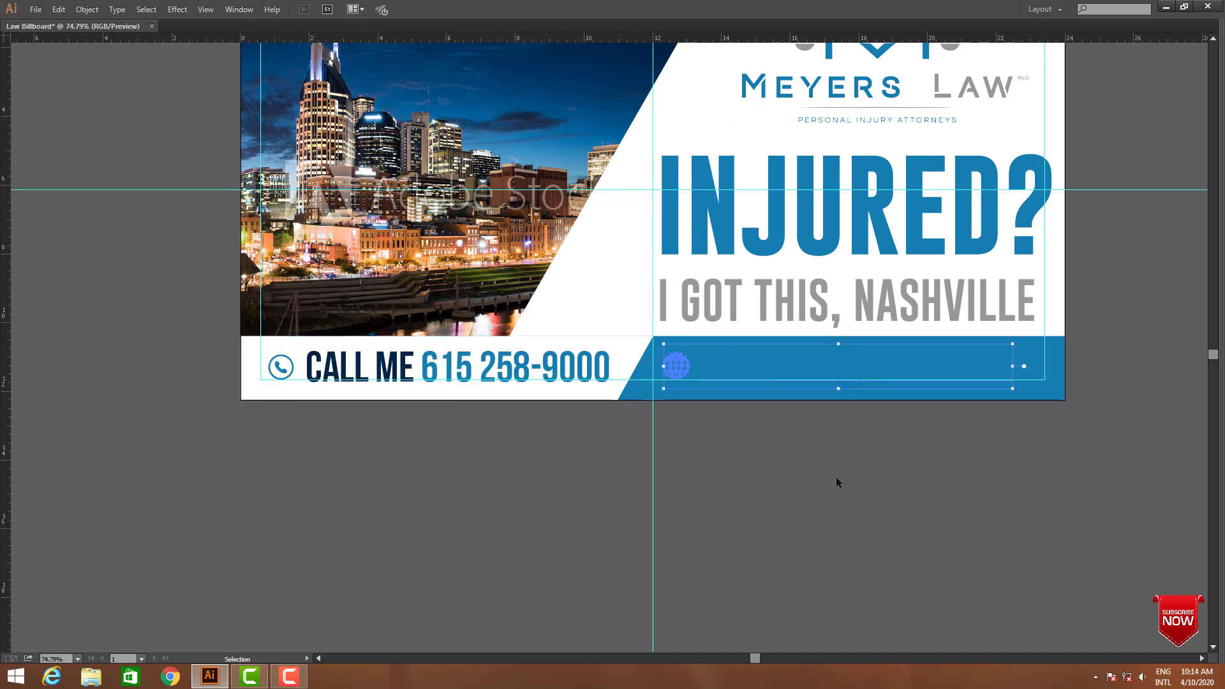
pyautogui.click(845, 481)
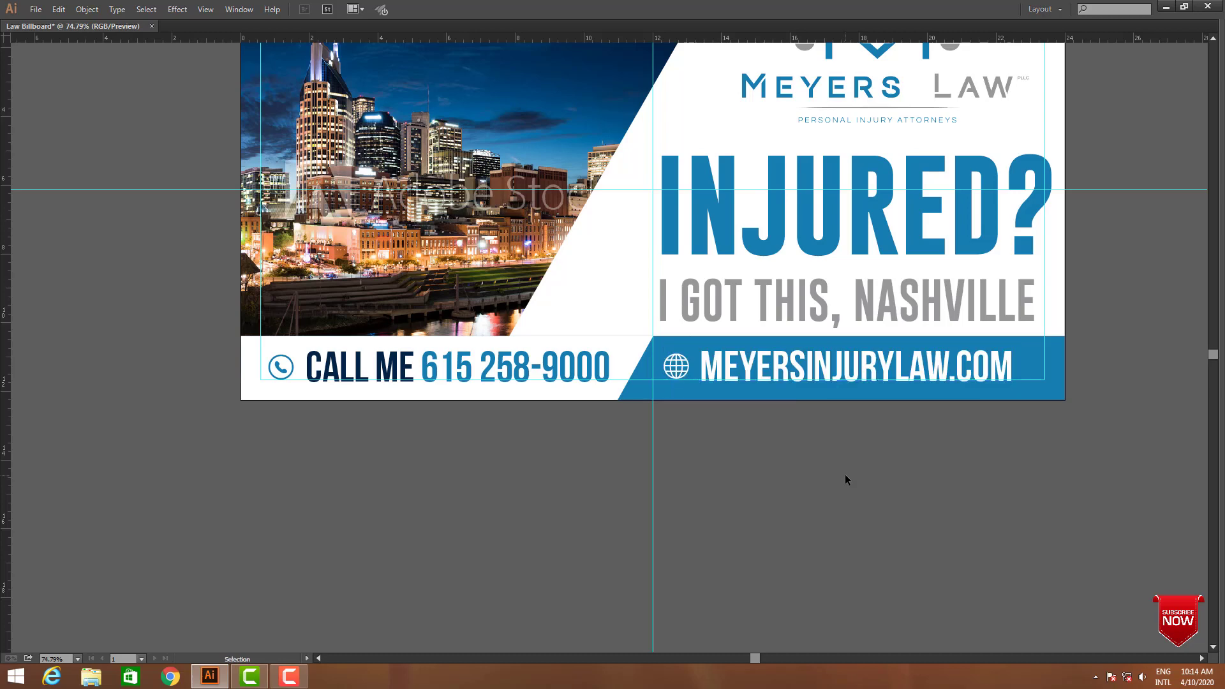
# Select the phone line and the website line in the bottom band, align their vertical centers, and deselect them
pyautogui.press('space')
pyautogui.moveTo(845, 481); pyautogui.dragTo(861, 566)
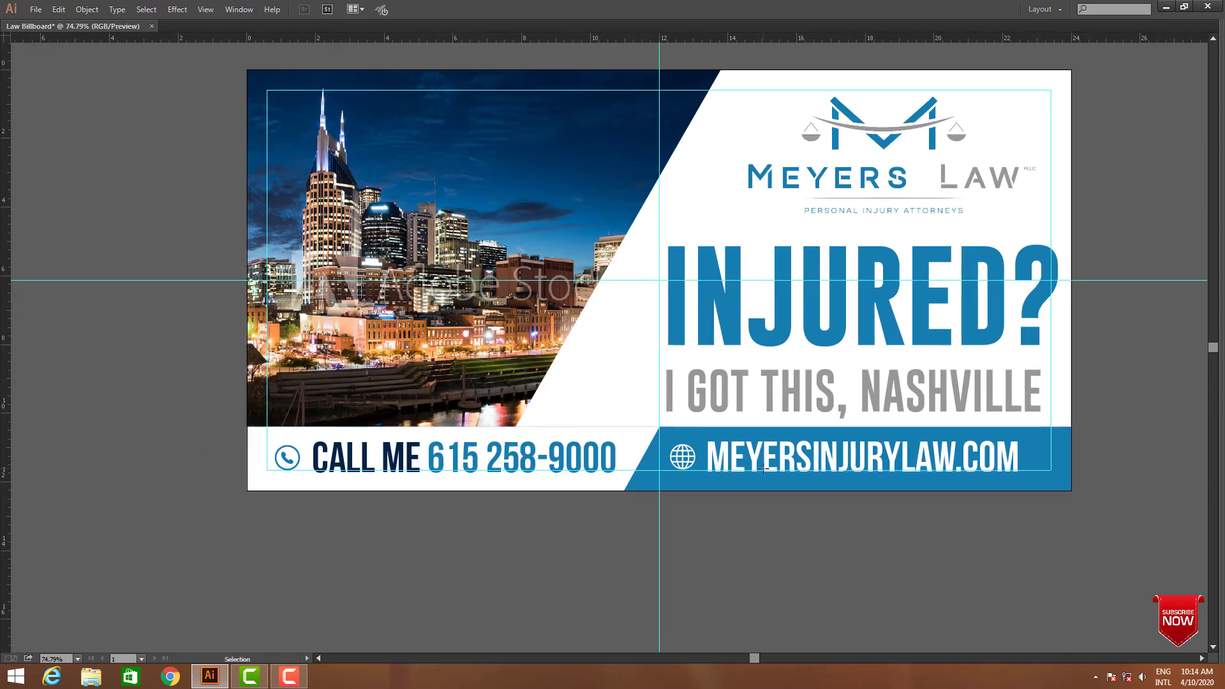
pyautogui.click(617, 470)
pyautogui.keyDown('shift'); pyautogui.click(629, 469); pyautogui.keyUp('shift')
pyautogui.keyDown('shift'); pyautogui.click(571, 461); pyautogui.keyUp('shift')
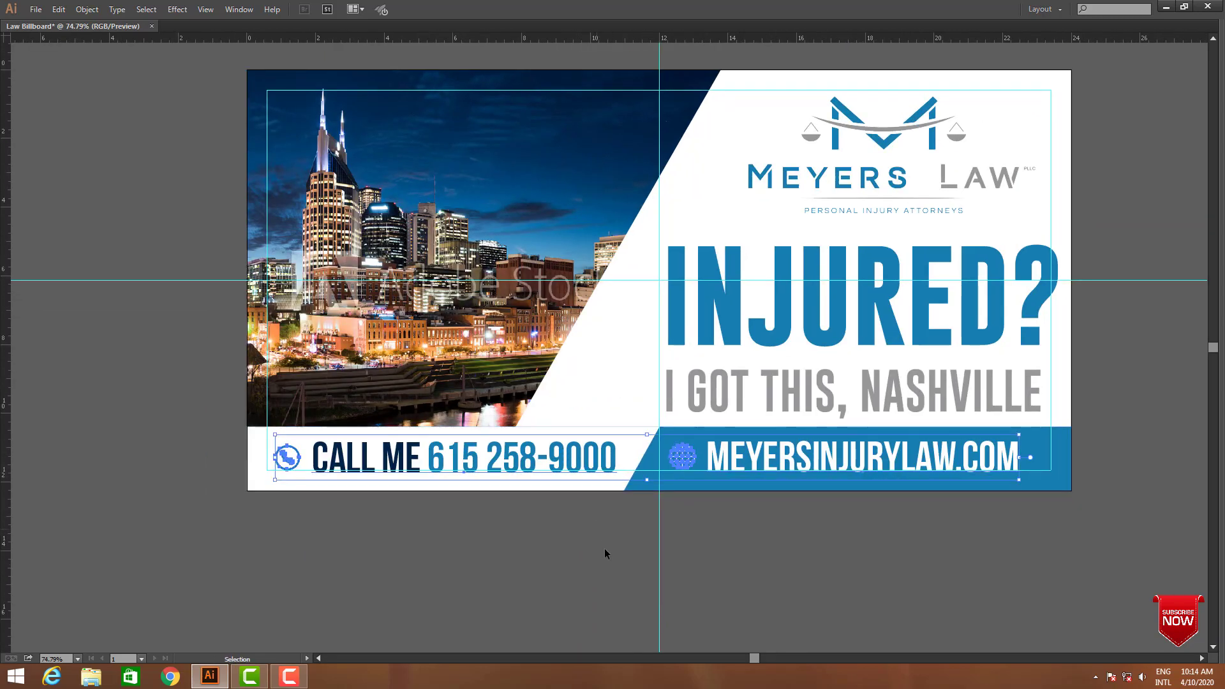
pyautogui.press('Tab')
pyautogui.click(969, 238)
pyautogui.click(972, 249)
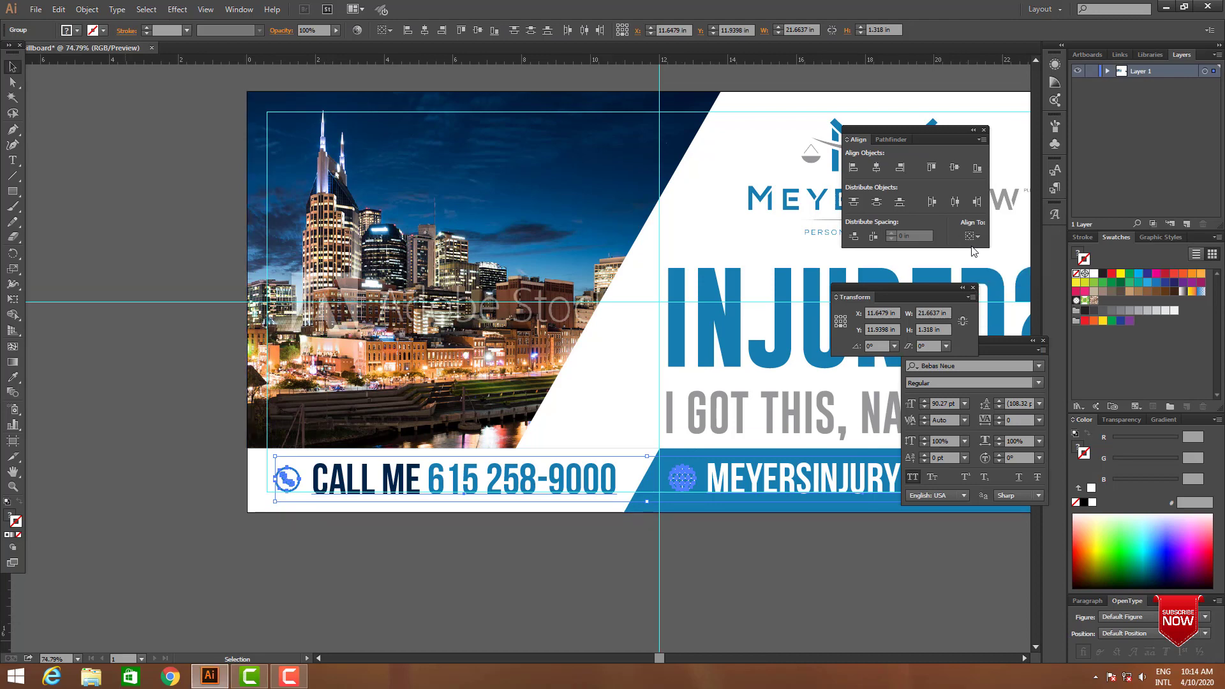
pyautogui.click(956, 169)
pyautogui.press('Tab')
pyautogui.click(757, 565)
# Move the "INJURED?" headline and the "I GOT THIS, NASHVILLE" line up together by about 0.5 in
pyautogui.moveTo(418, 470); pyautogui.dragTo(1103, 508)
pyautogui.moveTo(858, 381); pyautogui.dragTo(739, 591)
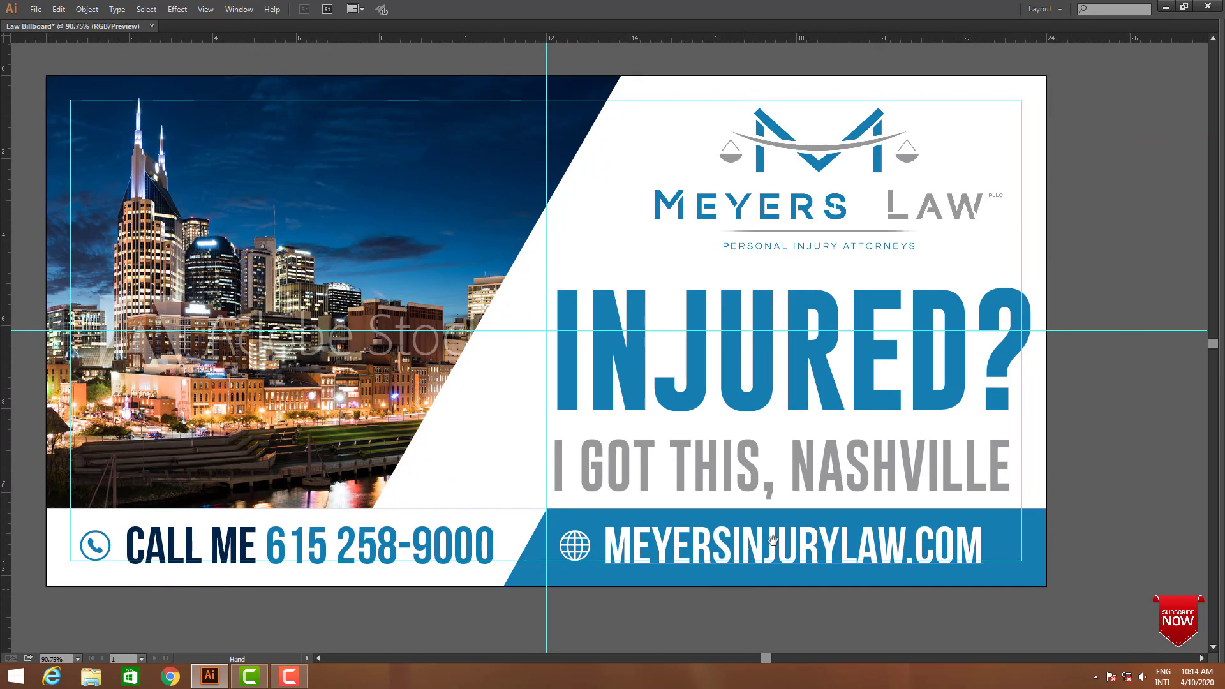
pyautogui.hotkey('ctrl', 'a')
pyautogui.click(1086, 610)
pyautogui.click(811, 466)
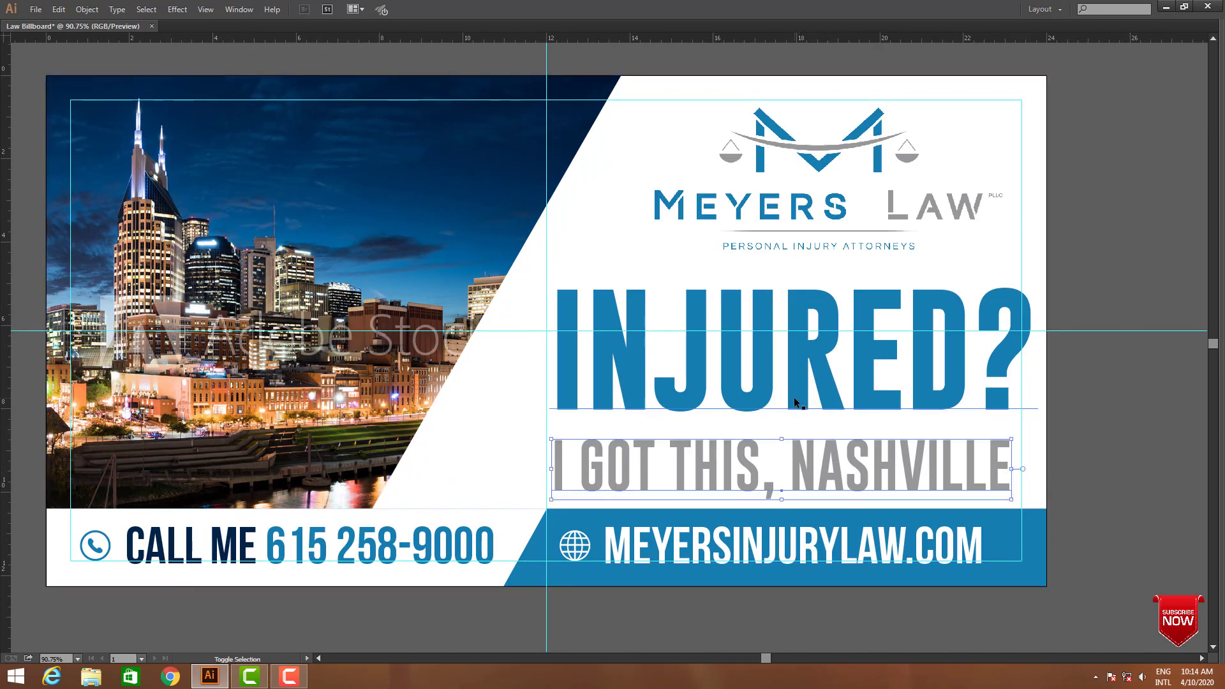
pyautogui.keyDown('shift'); pyautogui.click(792, 374); pyautogui.keyUp('shift')
pyautogui.moveTo(793, 383); pyautogui.dragTo(791, 361)
pyautogui.click(1096, 385)
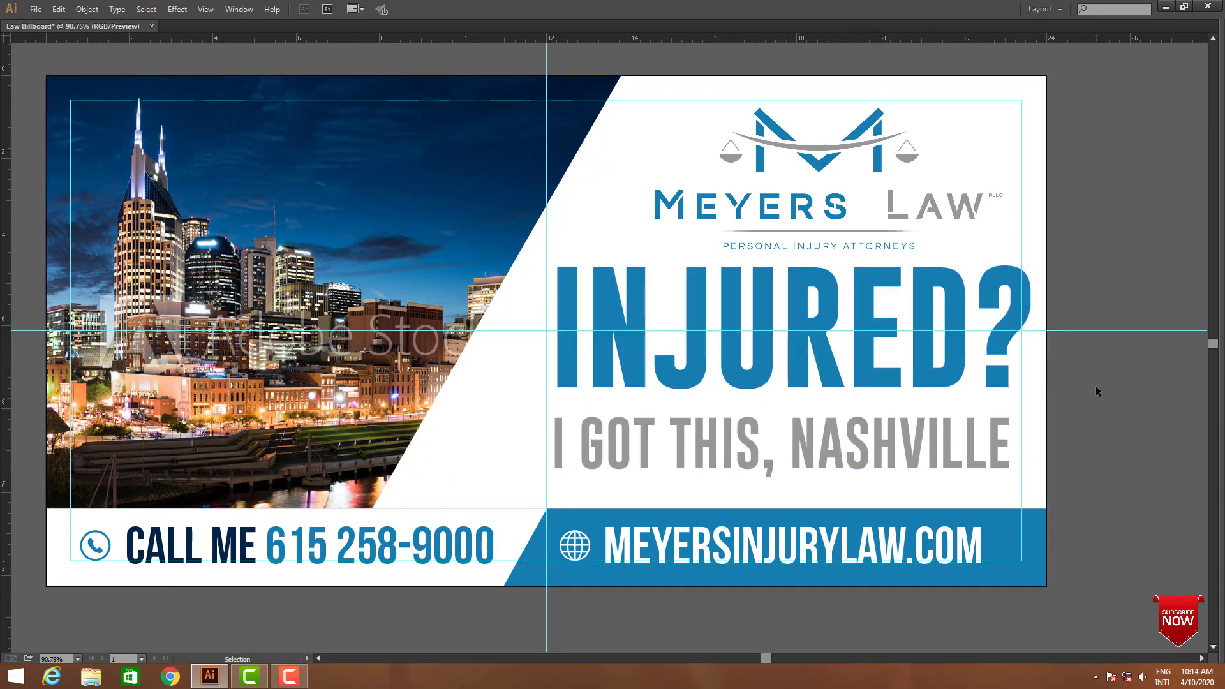
# Align the Meyers Law logo, the "INJURED?" headline and the "I GOT THIS, NASHVILLE" line on a common horizontal center
pyautogui.moveTo(829, 205); pyautogui.dragTo(797, 201)
pyautogui.keyDown('shift'); pyautogui.click(812, 370); pyautogui.keyUp('shift')
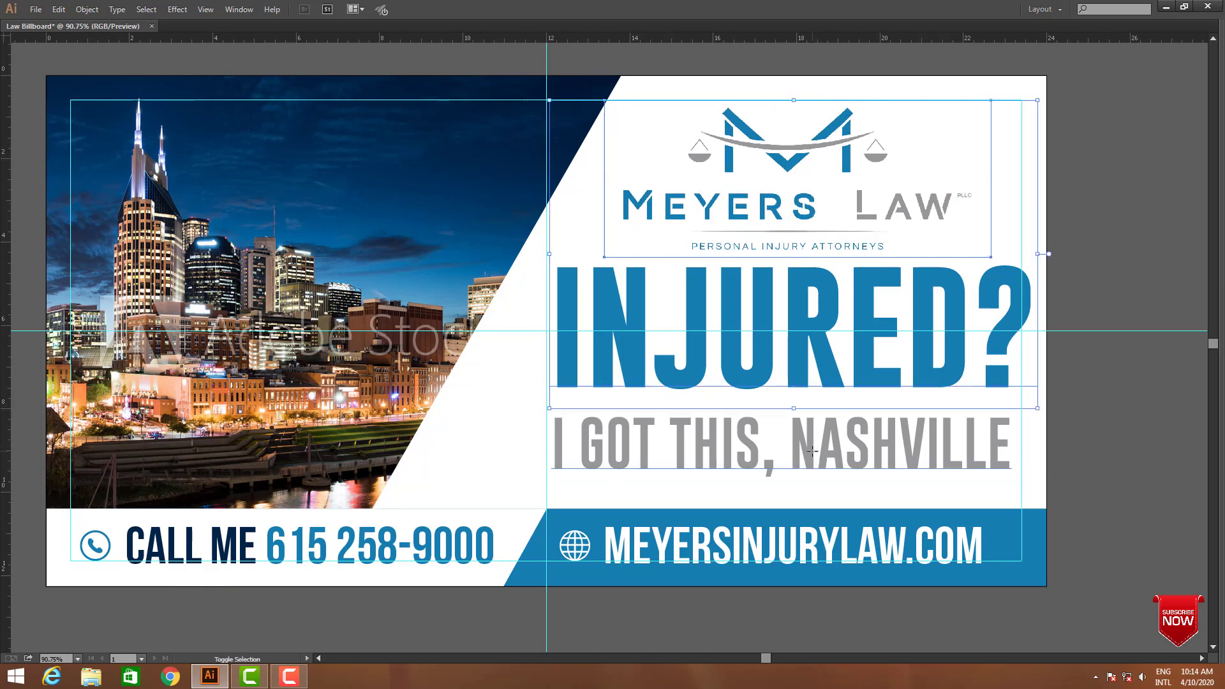
pyautogui.keyDown('shift'); pyautogui.click(816, 440); pyautogui.keyUp('shift')
pyautogui.press('Tab')
pyautogui.click(878, 167)
pyautogui.press('Tab')
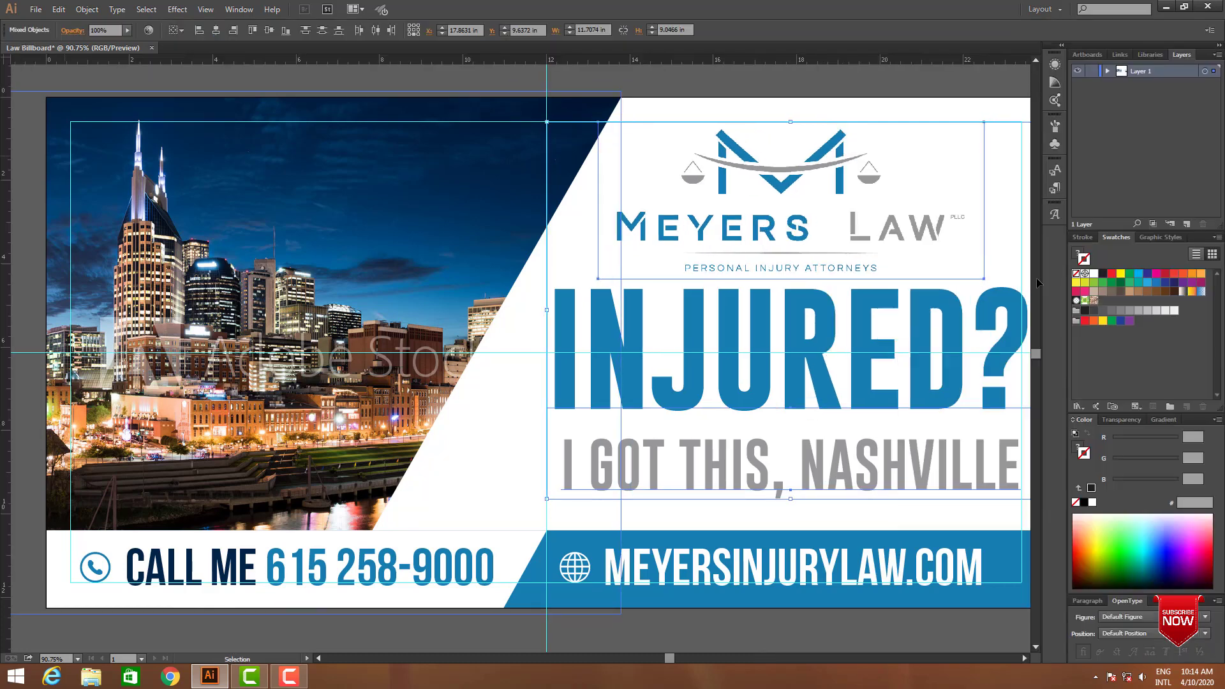
pyautogui.click(1112, 353)
# Shrink the Meyers Law logo slightly and move it up to the upper margin guide, keeping it centered over the headline
pyautogui.click(831, 229)
pyautogui.moveTo(831, 230); pyautogui.dragTo(793, 233)
pyautogui.click(1108, 359)
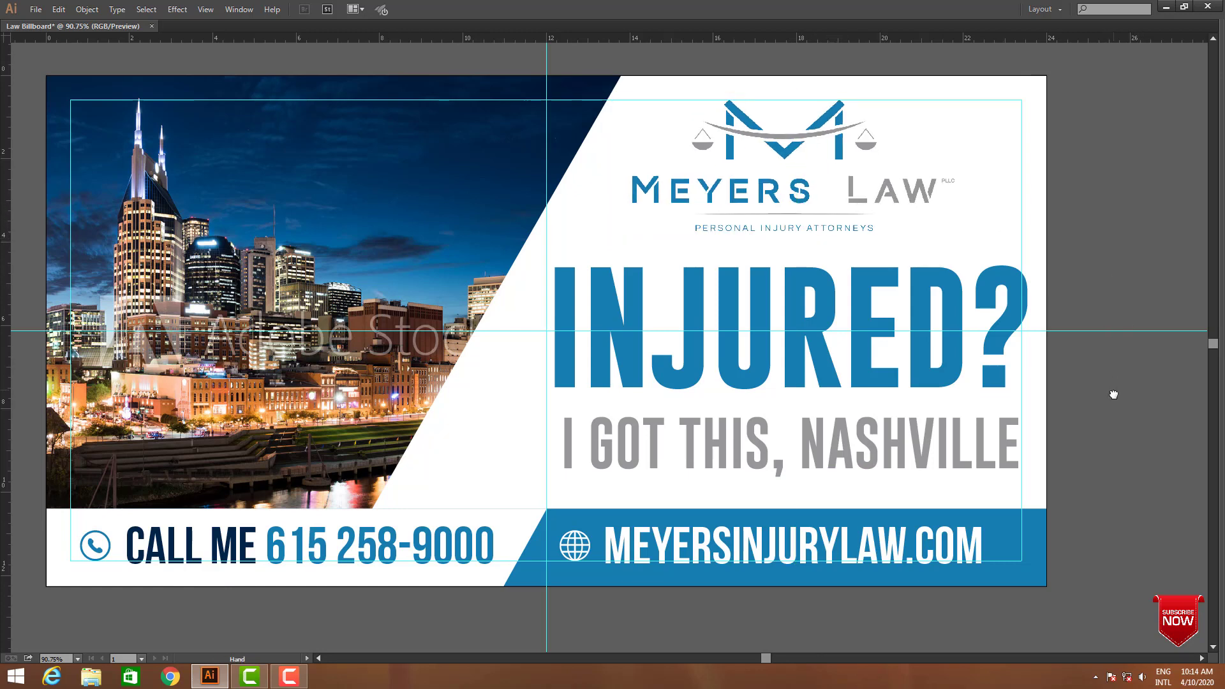
# Shift "I GOT THIS, NASHVILLE" left and up against "INJURED?" so that their left edges line up
pyautogui.moveTo(1113, 394); pyautogui.dragTo(1114, 399)
pyautogui.click(956, 467)
pyautogui.moveTo(937, 464); pyautogui.dragTo(931, 465)
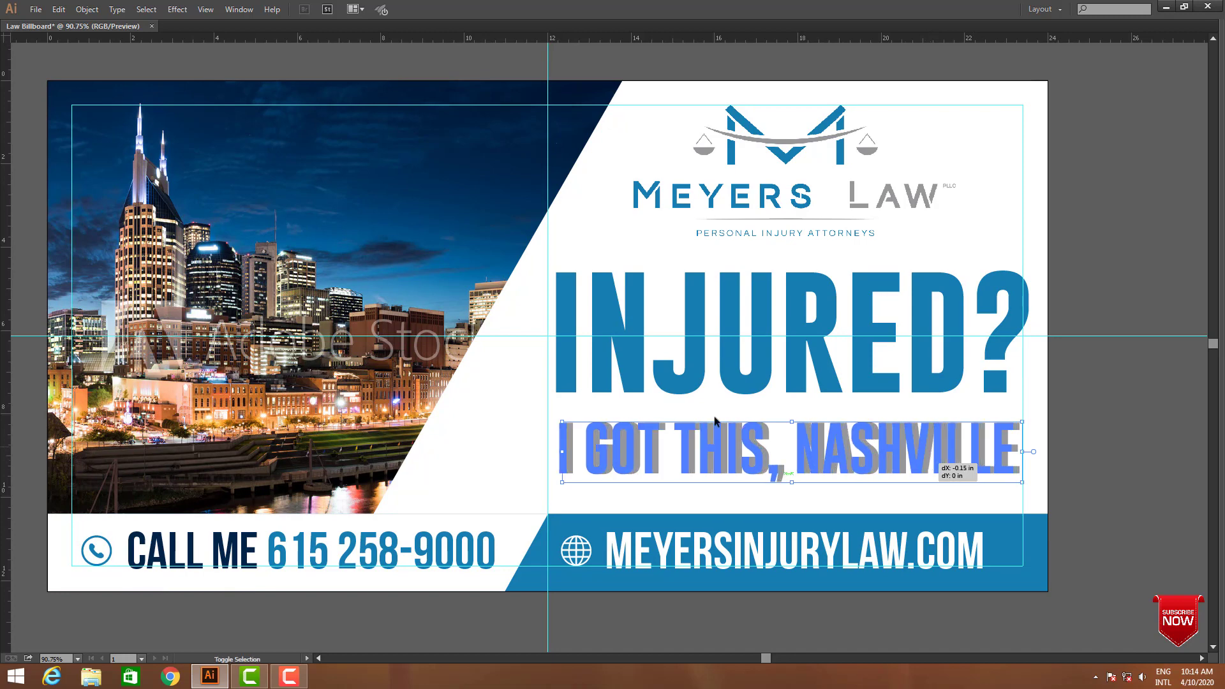
pyautogui.hotkey('ctrl', 'space')
pyautogui.moveTo(500, 342); pyautogui.dragTo(774, 530)
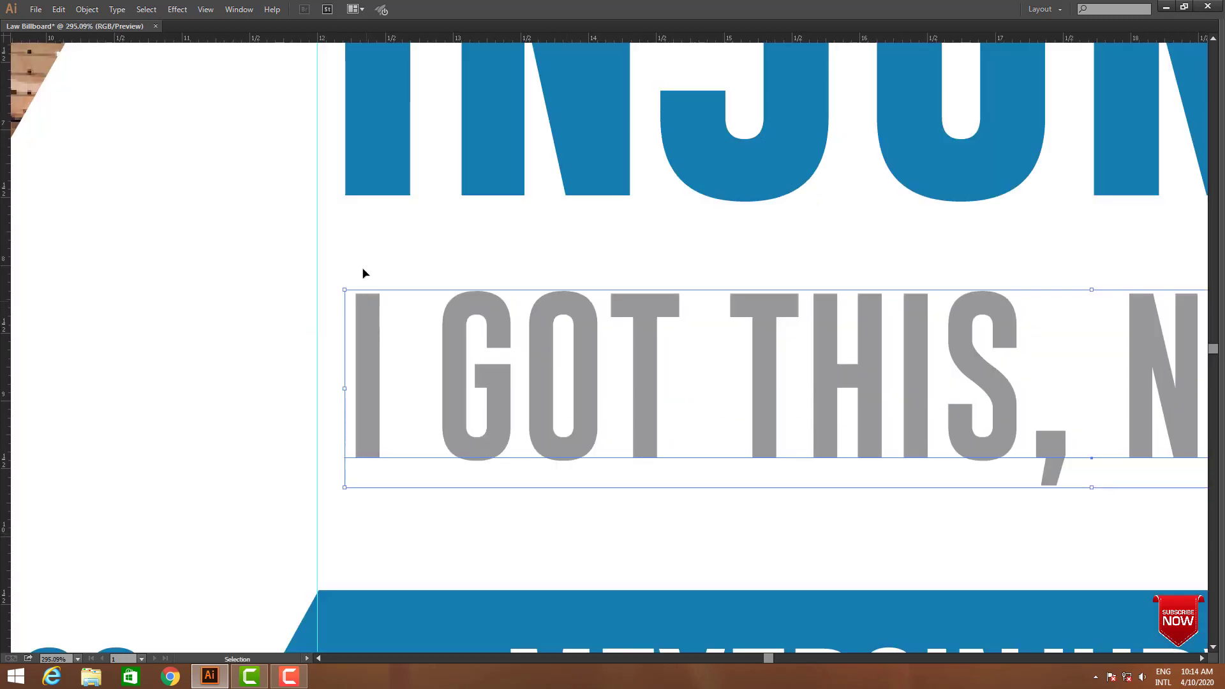
pyautogui.moveTo(366, 306); pyautogui.dragTo(356, 206)
# Move "I GOT THIS, NASHVILLE" straight back down, leaving a gap of about 0.5 in below the "INJURED?" headline
pyautogui.keyDown('ctrl'); pyautogui.keyDown('alt'); pyautogui.click(686, 337); pyautogui.keyUp('alt'); pyautogui.keyUp('ctrl')
pyautogui.keyDown('ctrl'); pyautogui.keyDown('alt'); pyautogui.click(688, 333); pyautogui.keyUp('alt'); pyautogui.keyUp('ctrl')
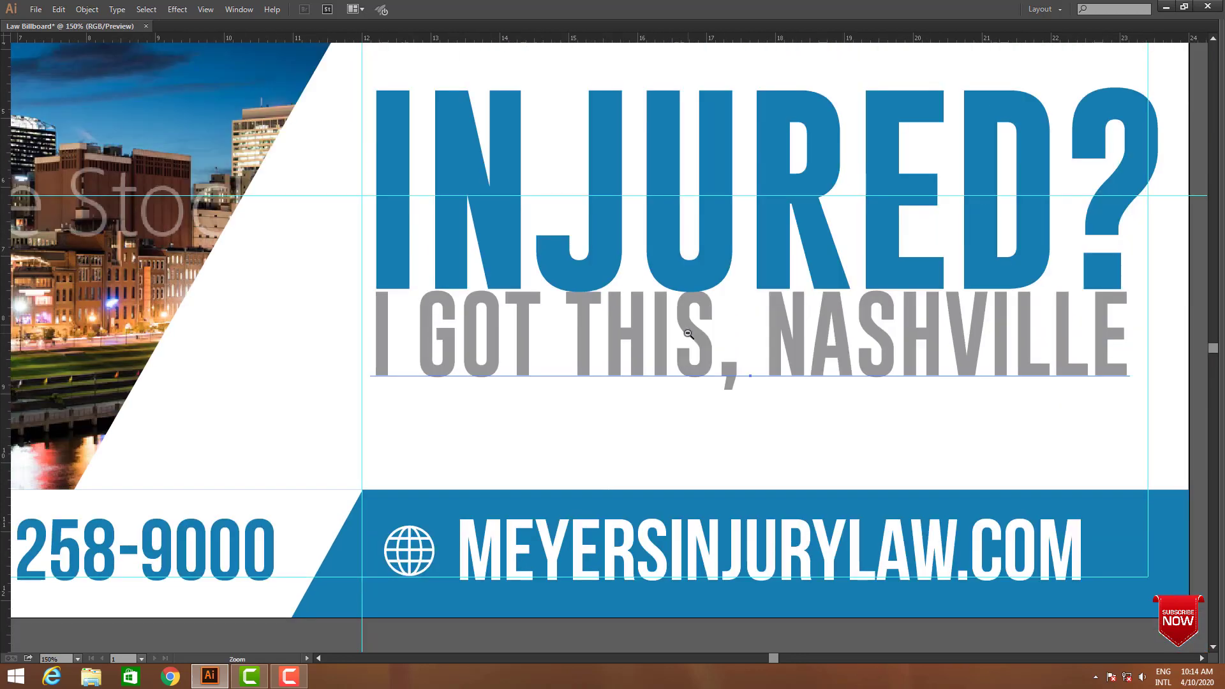
pyautogui.keyDown('ctrl'); pyautogui.keyDown('alt'); pyautogui.click(688, 333); pyautogui.keyUp('alt'); pyautogui.keyUp('ctrl')
pyautogui.keyDown('ctrl'); pyautogui.keyDown('alt'); pyautogui.click(687, 333); pyautogui.keyUp('alt'); pyautogui.keyUp('ctrl')
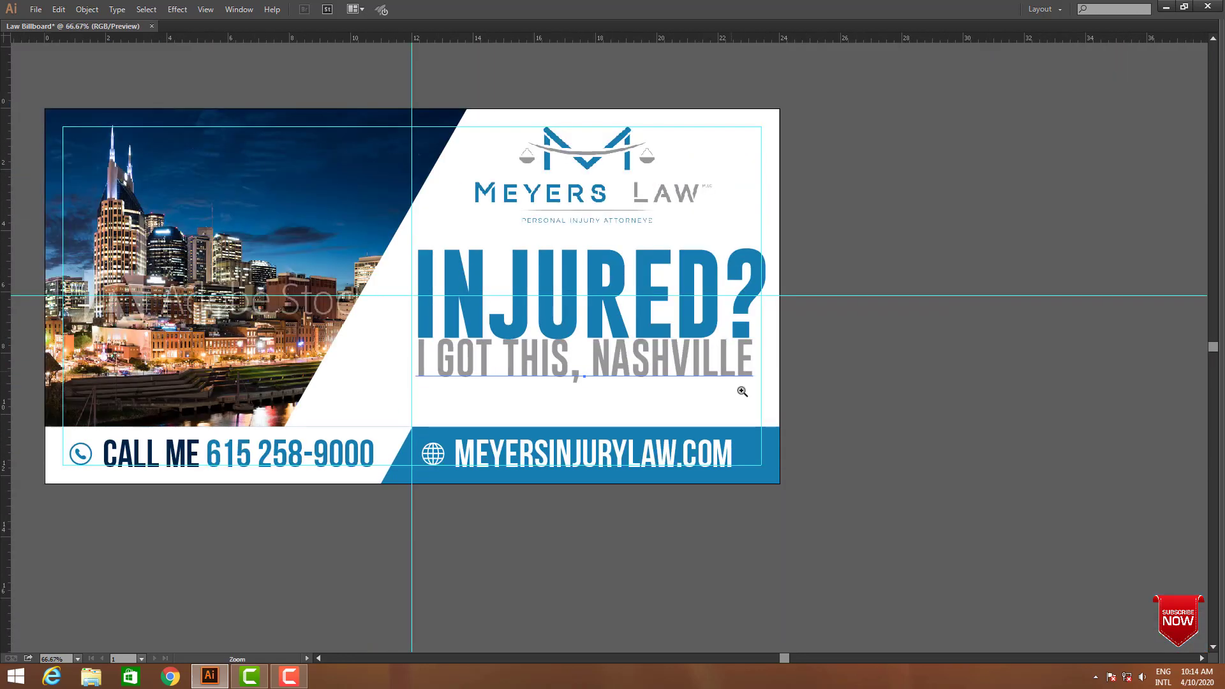
pyautogui.click(894, 390)
pyautogui.moveTo(834, 474); pyautogui.dragTo(906, 485)
# Resize the "INJURED?" headline and the "I GOT THIS, NASHVILLE" line so both end at the right margin guide
pyautogui.moveTo(362, 207); pyautogui.dragTo(963, 448)
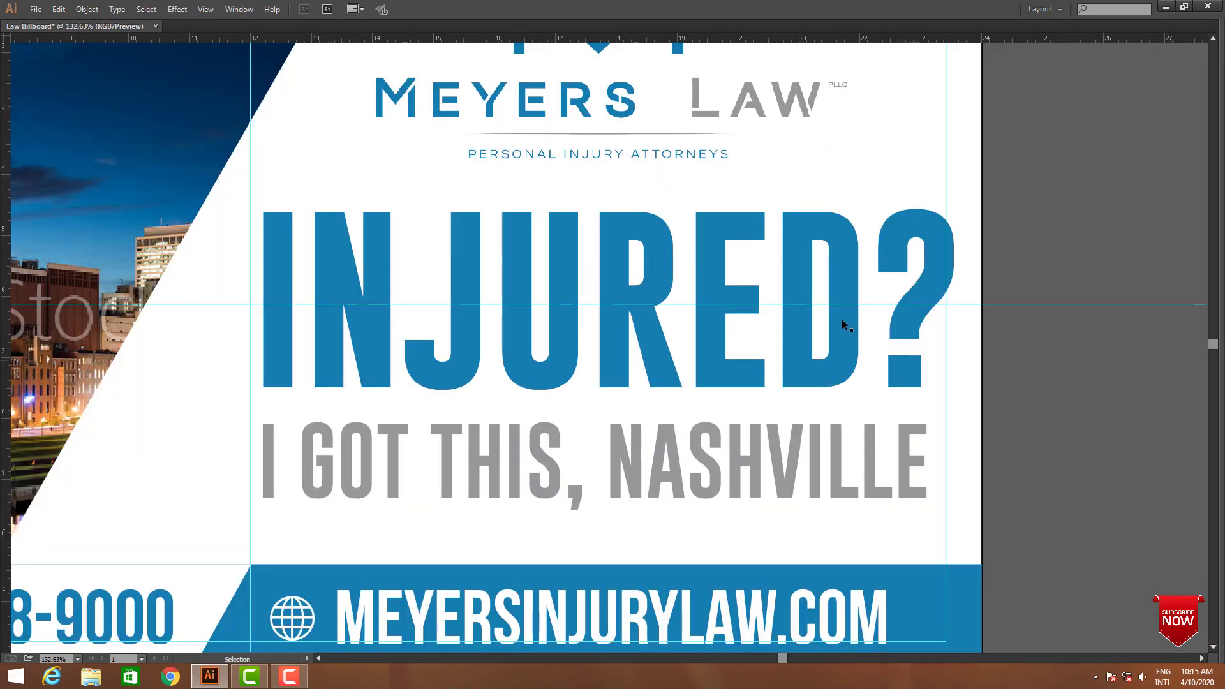
pyautogui.click(922, 324)
pyautogui.moveTo(965, 313); pyautogui.dragTo(955, 314)
pyautogui.click(1070, 412)
pyautogui.click(903, 465)
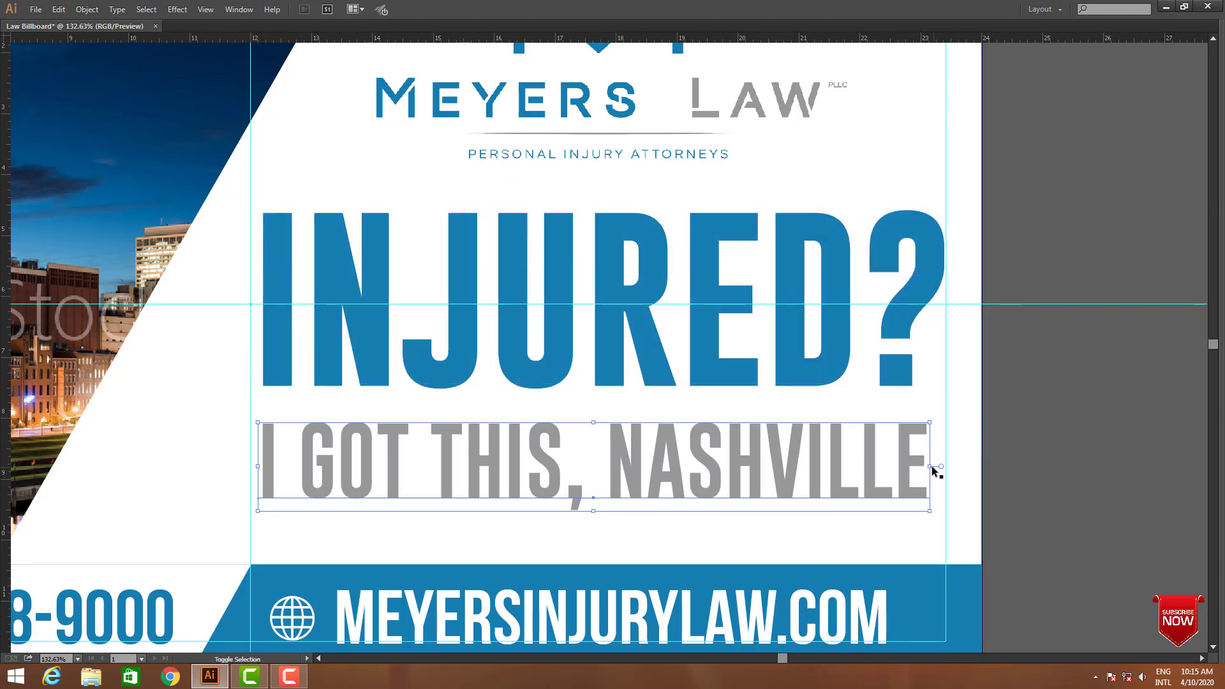
pyautogui.moveTo(932, 466); pyautogui.dragTo(950, 466)
pyautogui.click(1181, 449)
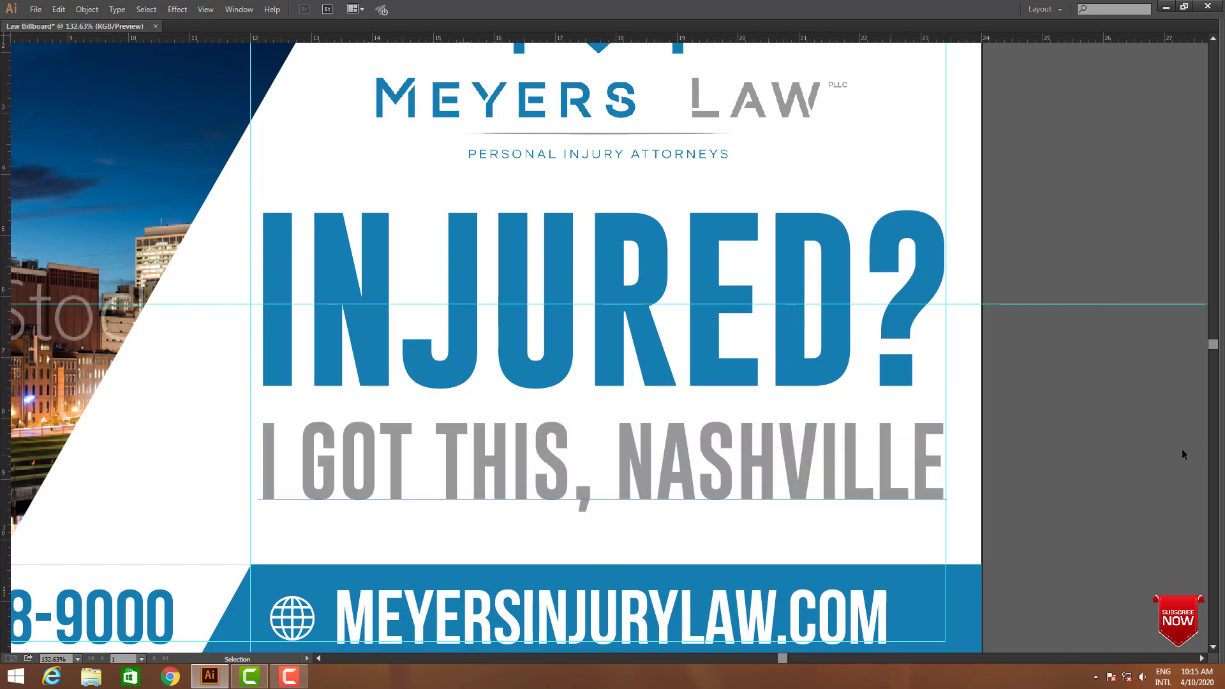
pyautogui.keyDown('ctrl'); pyautogui.keyDown('alt'); pyautogui.click(656, 334); pyautogui.keyUp('alt'); pyautogui.keyUp('ctrl')
pyautogui.keyDown('ctrl'); pyautogui.keyDown('alt'); pyautogui.click(868, 378); pyautogui.keyUp('alt'); pyautogui.keyUp('ctrl')
pyautogui.moveTo(871, 378); pyautogui.dragTo(1091, 408)
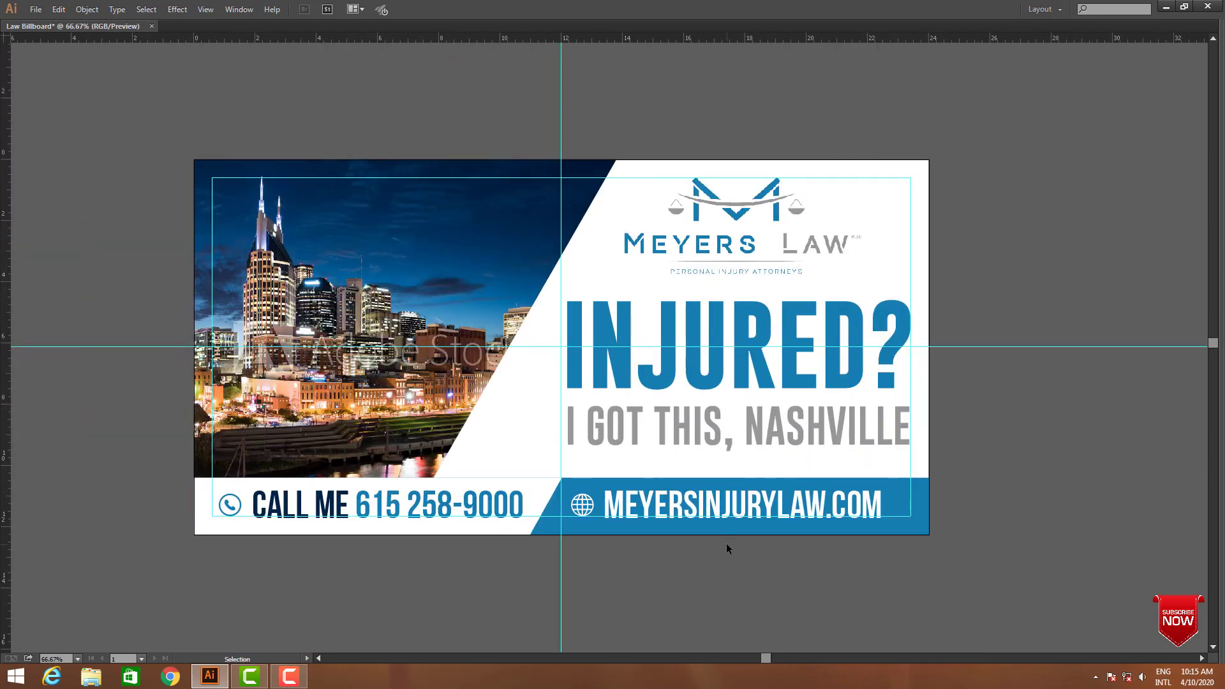
pyautogui.click(581, 368)
pyautogui.moveTo(593, 356); pyautogui.dragTo(606, 351)
pyautogui.hotkey('ctrl', 'z')
pyautogui.click(1021, 435)
# Move the attorney's cut-out portrait from beside the artboard onto the skyline photo, with its lower part behind the bottom band
pyautogui.press('space')
pyautogui.moveTo(697, 590); pyautogui.dragTo(752, 593)
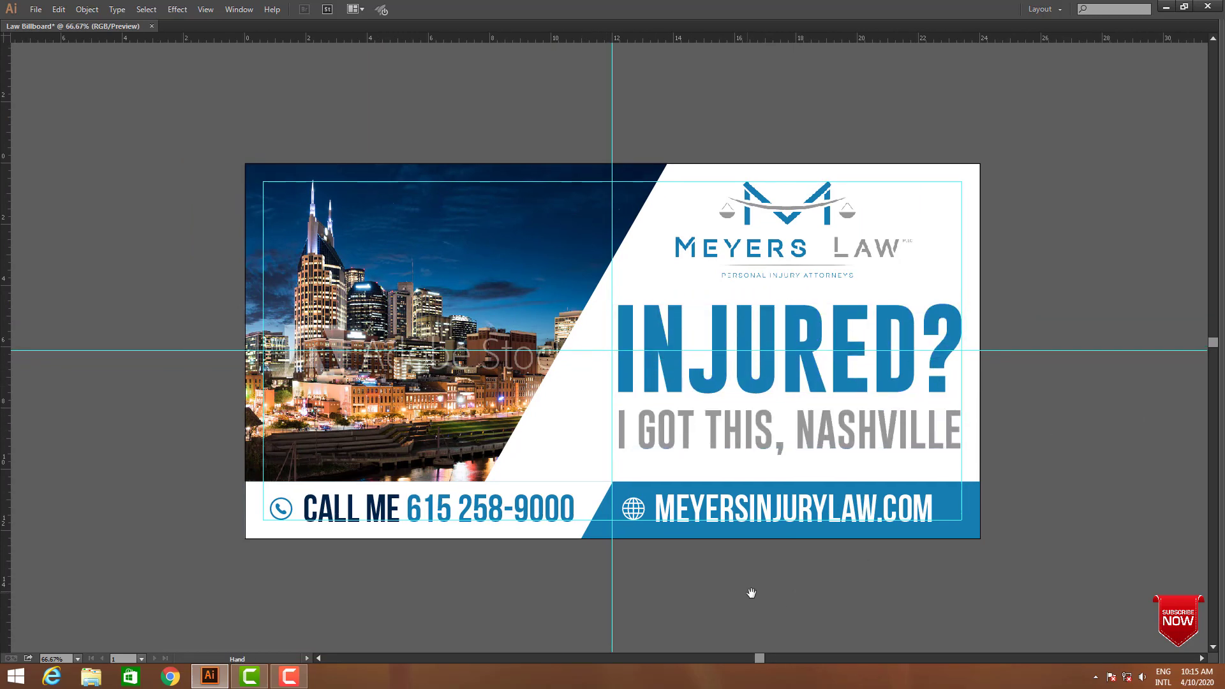
pyautogui.keyDown('ctrl'); pyautogui.keyDown('alt'); pyautogui.click(630, 406); pyautogui.keyUp('alt'); pyautogui.keyUp('ctrl')
pyautogui.keyDown('ctrl'); pyautogui.keyDown('alt'); pyautogui.click(630, 406); pyautogui.keyUp('alt'); pyautogui.keyUp('ctrl')
pyautogui.keyDown('ctrl'); pyautogui.keyDown('alt'); pyautogui.click(629, 407); pyautogui.keyUp('alt'); pyautogui.keyUp('ctrl')
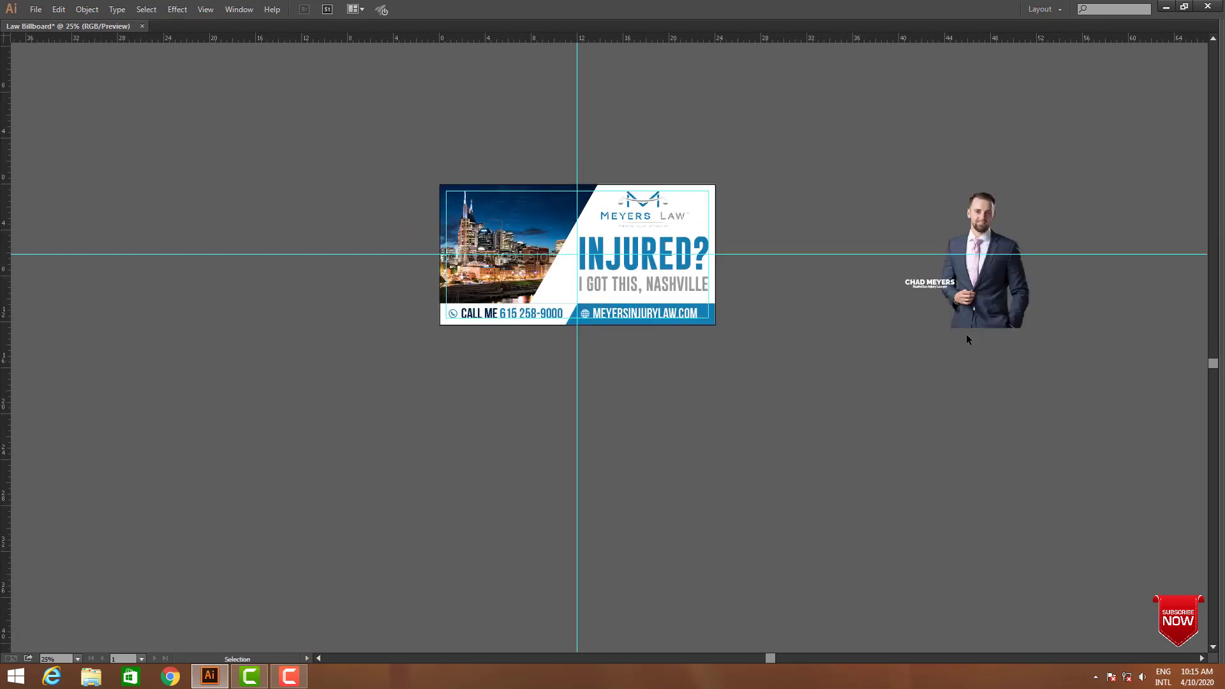
pyautogui.moveTo(980, 319); pyautogui.dragTo(492, 289)
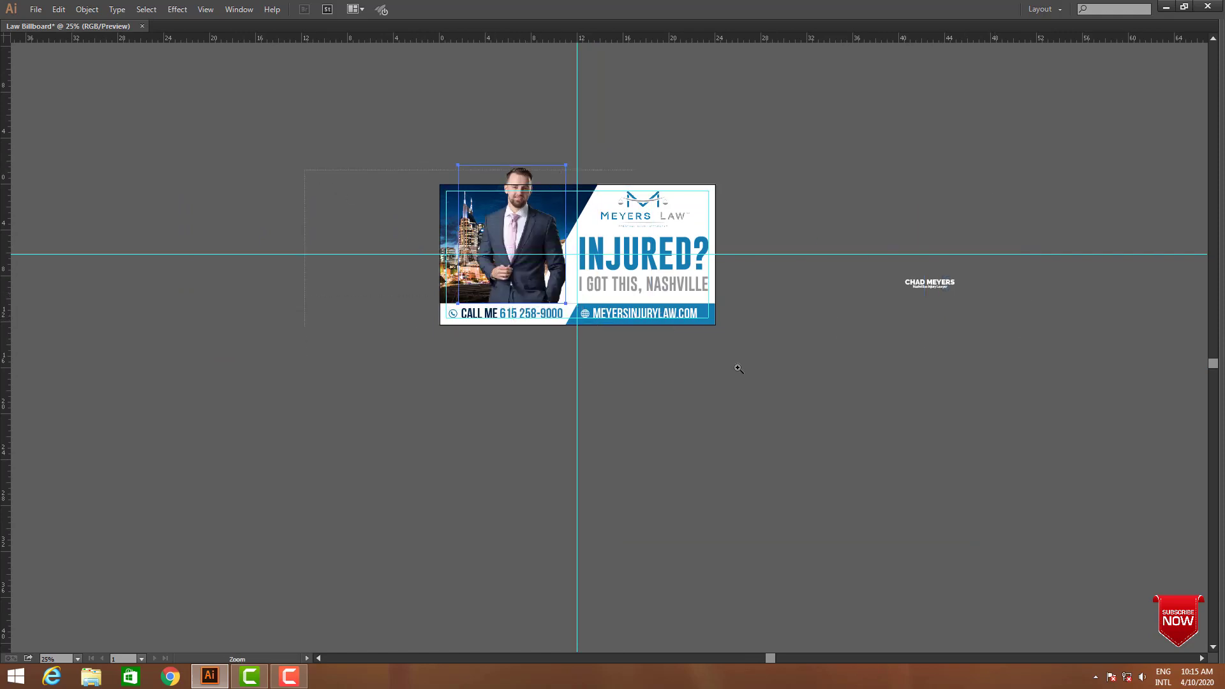
pyautogui.moveTo(737, 368); pyautogui.dragTo(741, 369)
pyautogui.moveTo(518, 325); pyautogui.dragTo(553, 348)
pyautogui.moveTo(682, 362)
pyautogui.mouseDown()
pyautogui.moveTo(674, 394)
pyautogui.moveTo(698, 377)
pyautogui.mouseUp()
pyautogui.click(771, 608)
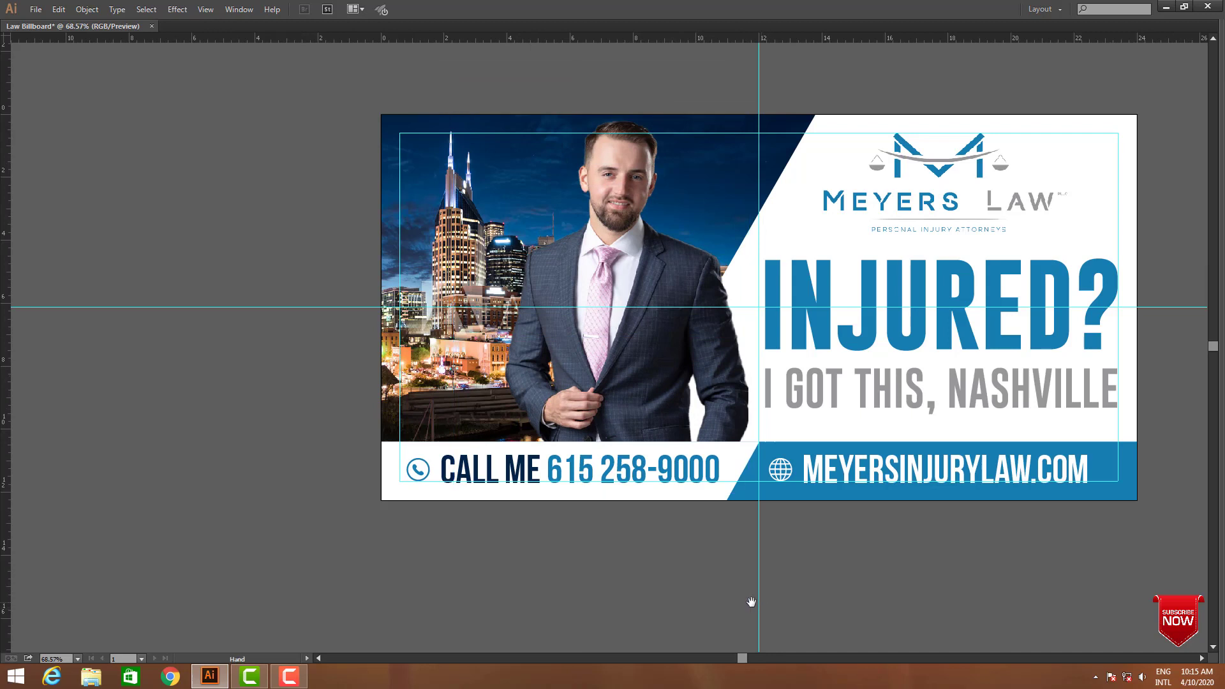
# Lower the attorney's portrait by about 0.25 in to leave space above his head, and deselect it
pyautogui.moveTo(765, 602); pyautogui.dragTo(740, 597)
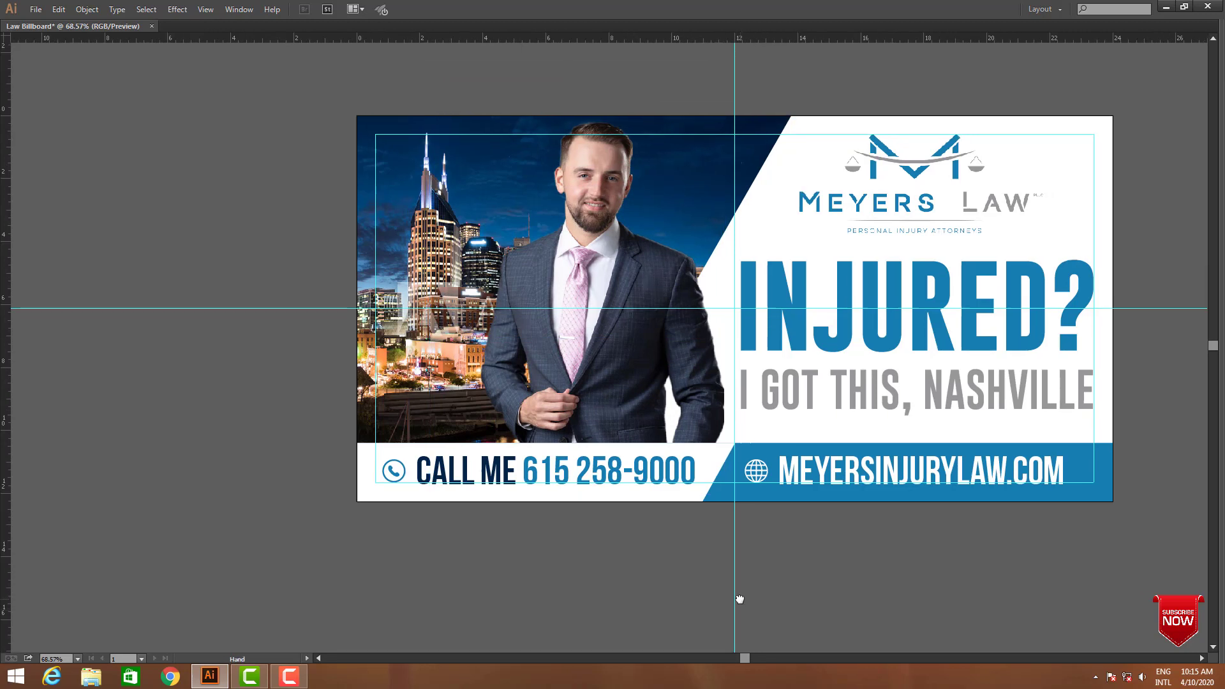
pyautogui.click(630, 339)
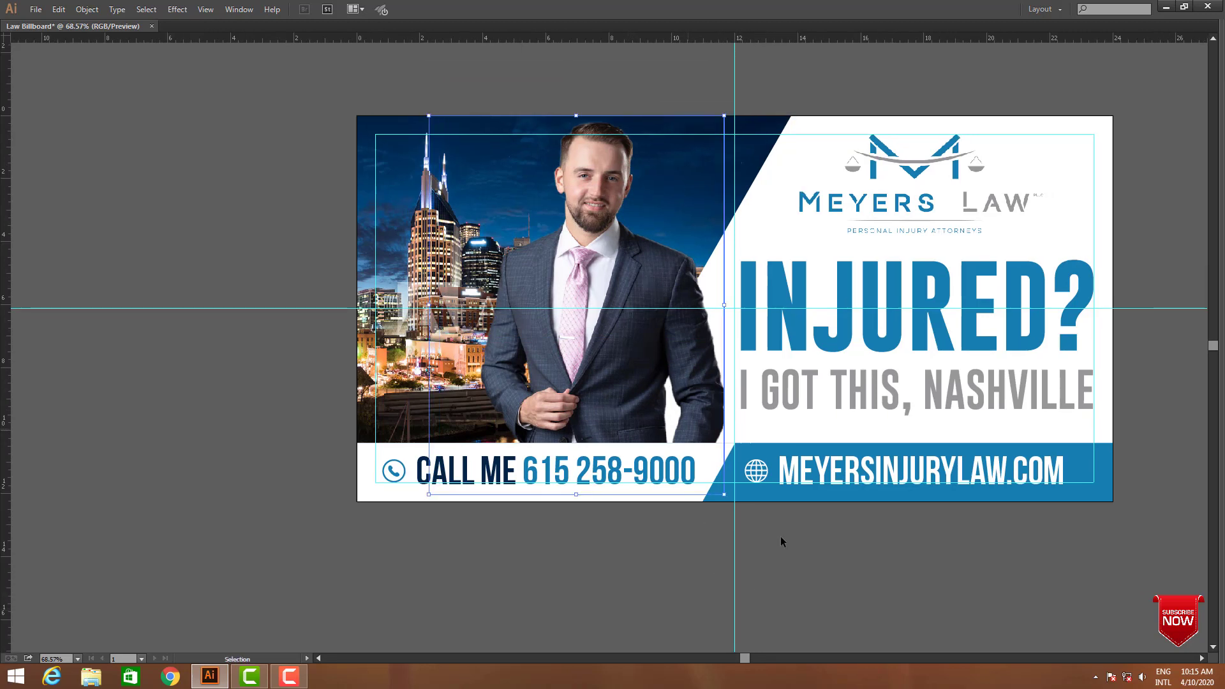
pyautogui.hscroll(1, 778, 538)
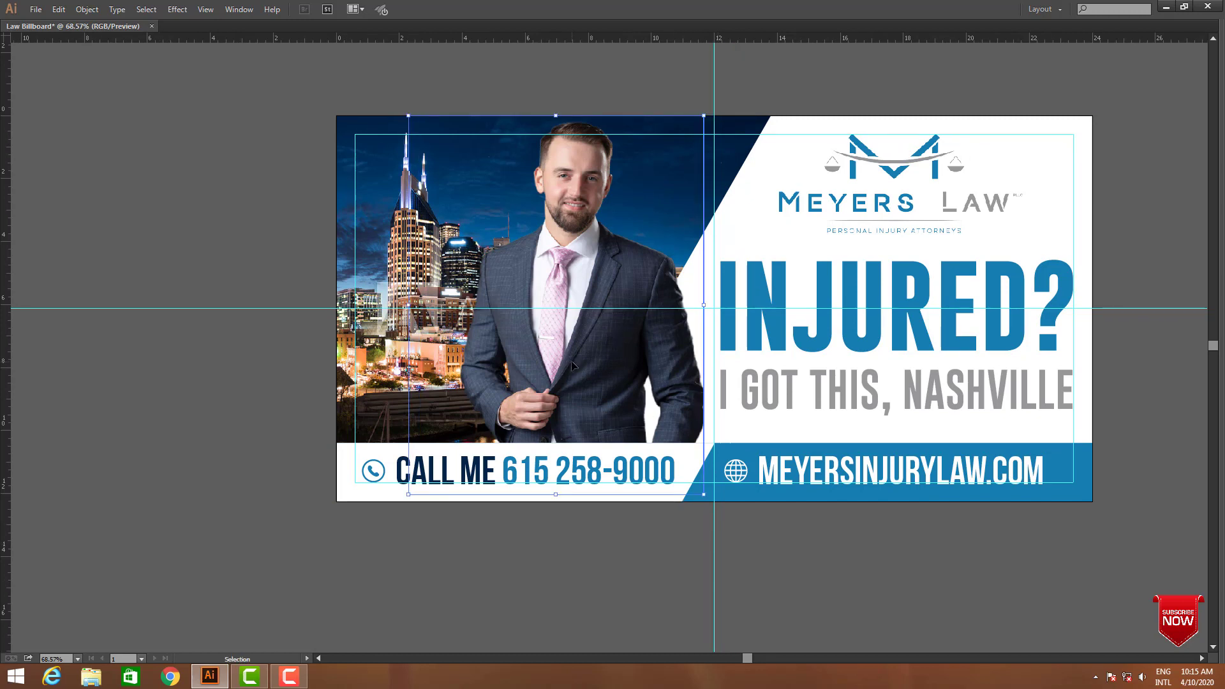
pyautogui.moveTo(572, 364); pyautogui.dragTo(572, 372)
pyautogui.click(680, 519)
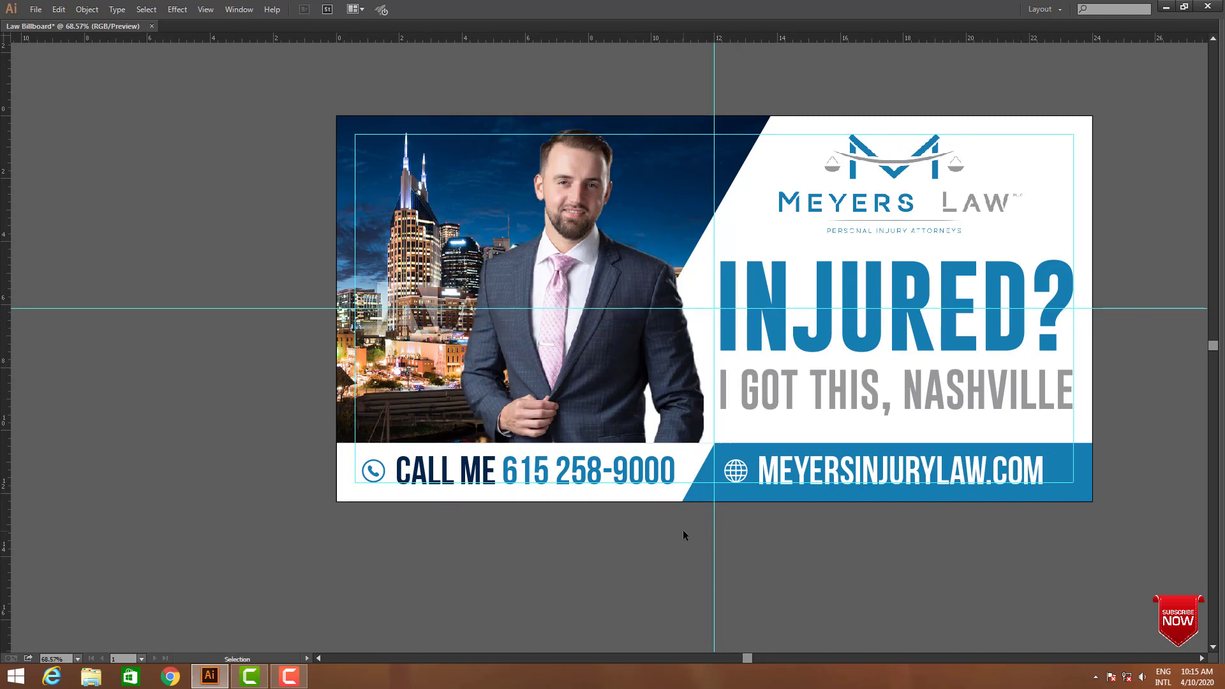
pyautogui.moveTo(728, 569); pyautogui.dragTo(634, 566)
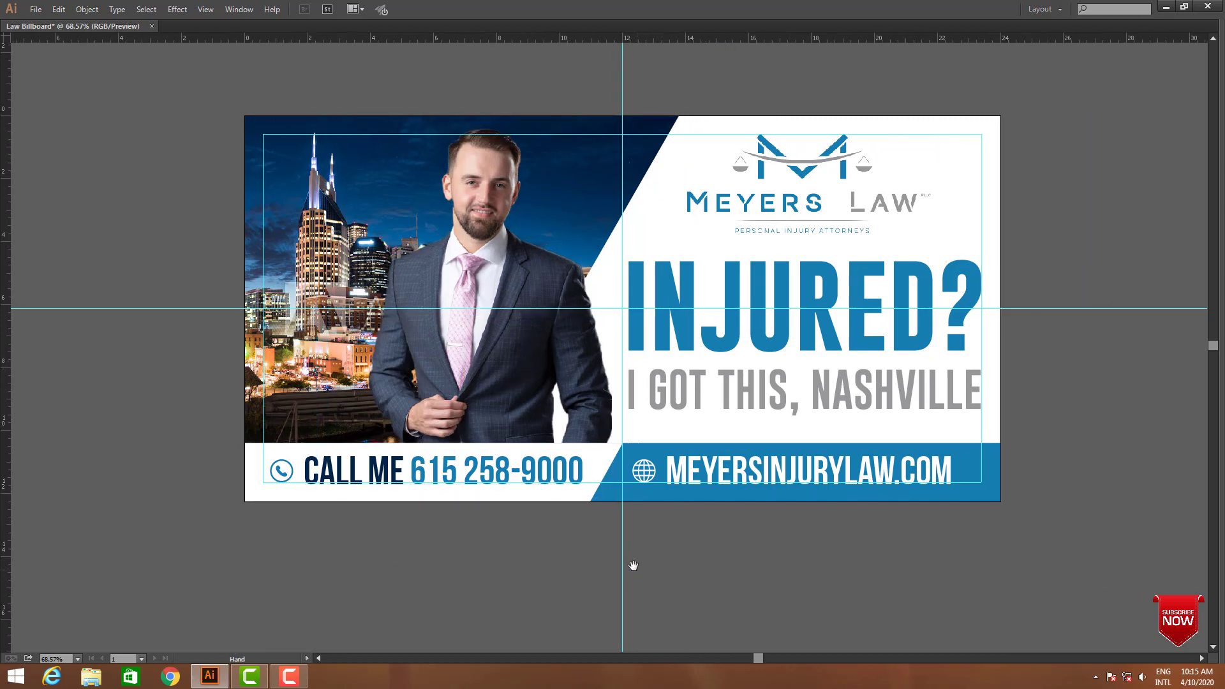
# Move the attorney's name and title text from far beside the artboard to just below the website band
pyautogui.press('z')
pyautogui.keyDown('alt'); pyautogui.click(531, 377); pyautogui.keyUp('alt')
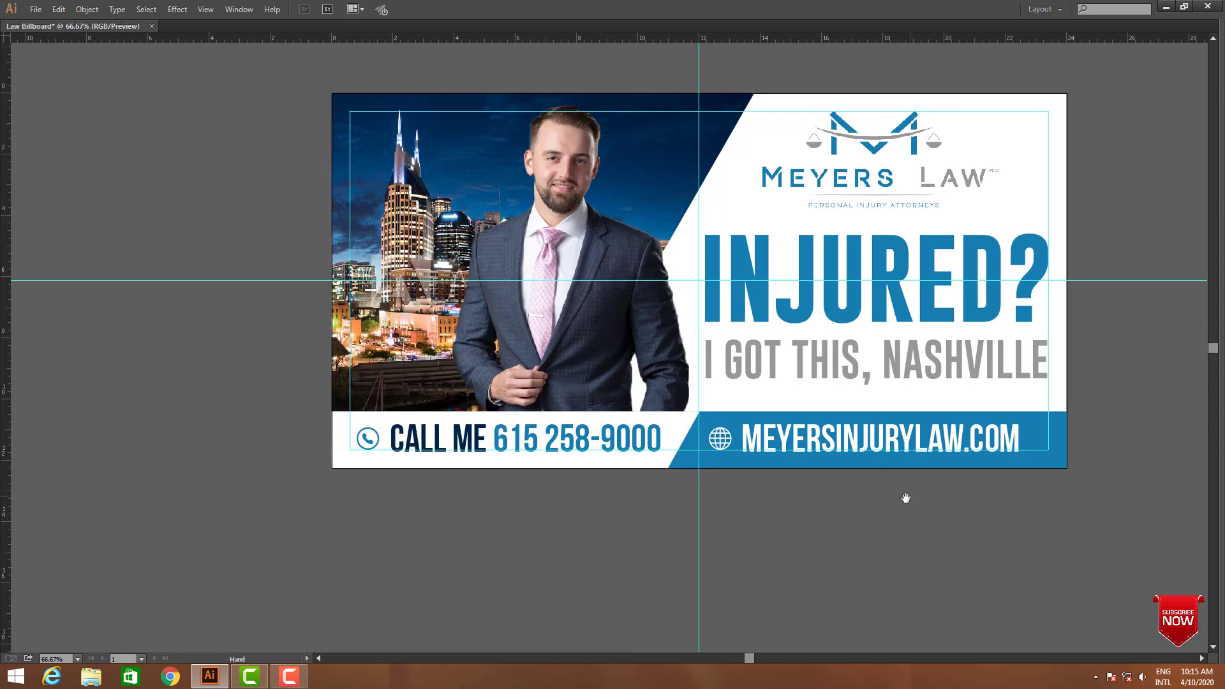
pyautogui.moveTo(905, 498); pyautogui.dragTo(652, 518)
pyautogui.click(768, 451)
pyautogui.click(893, 527)
pyautogui.press('space')
pyautogui.moveTo(858, 496); pyautogui.dragTo(731, 521)
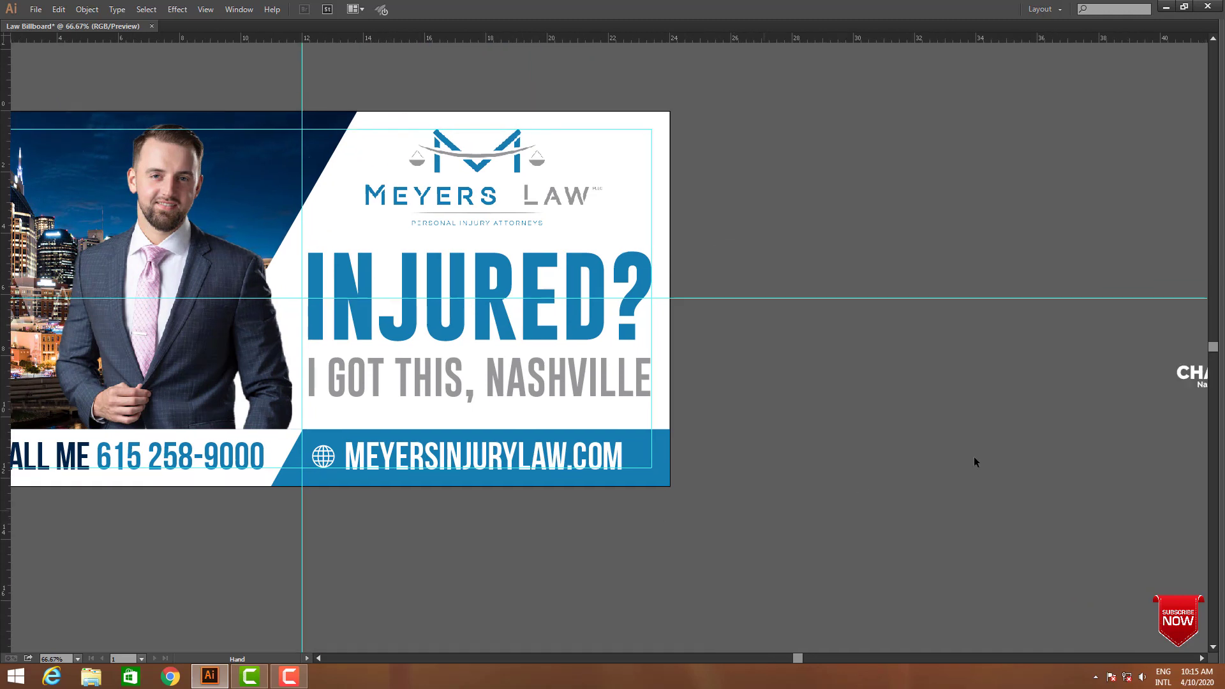
pyautogui.moveTo(814, 472); pyautogui.dragTo(392, 543)
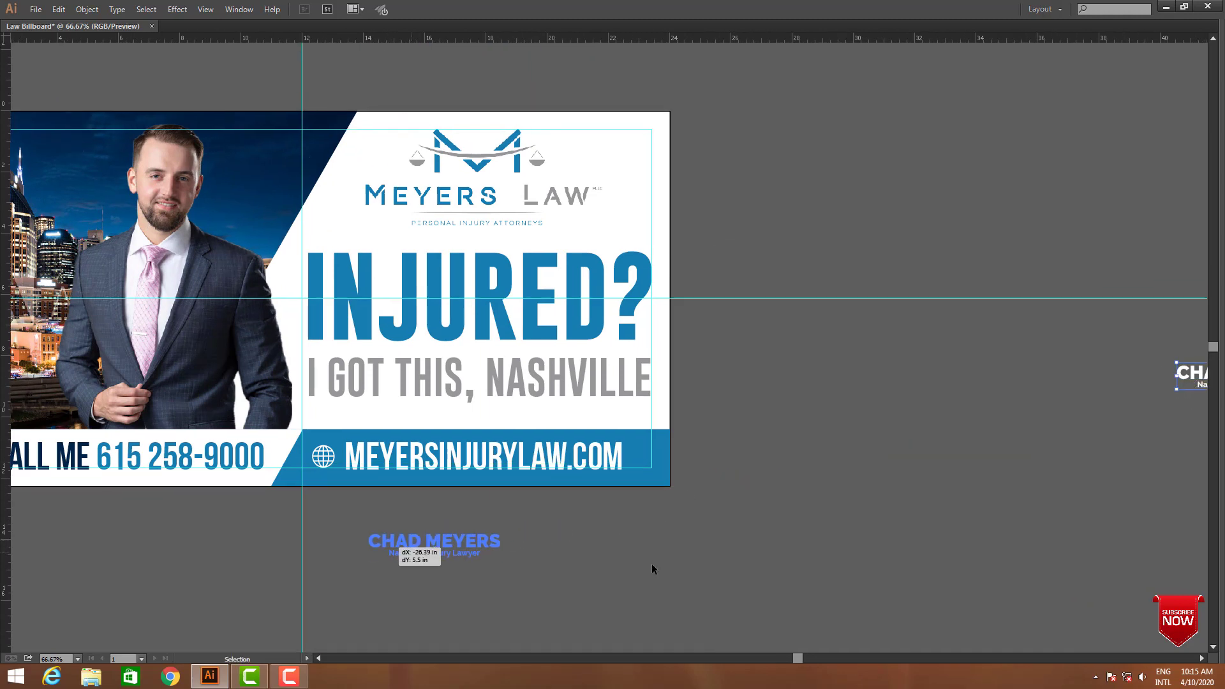
pyautogui.click(652, 564)
# Hide the artboard boundaries and show them again
pyautogui.press('space')
pyautogui.moveTo(611, 560); pyautogui.dragTo(1034, 546)
pyautogui.moveTo(392, 262); pyautogui.dragTo(1128, 548)
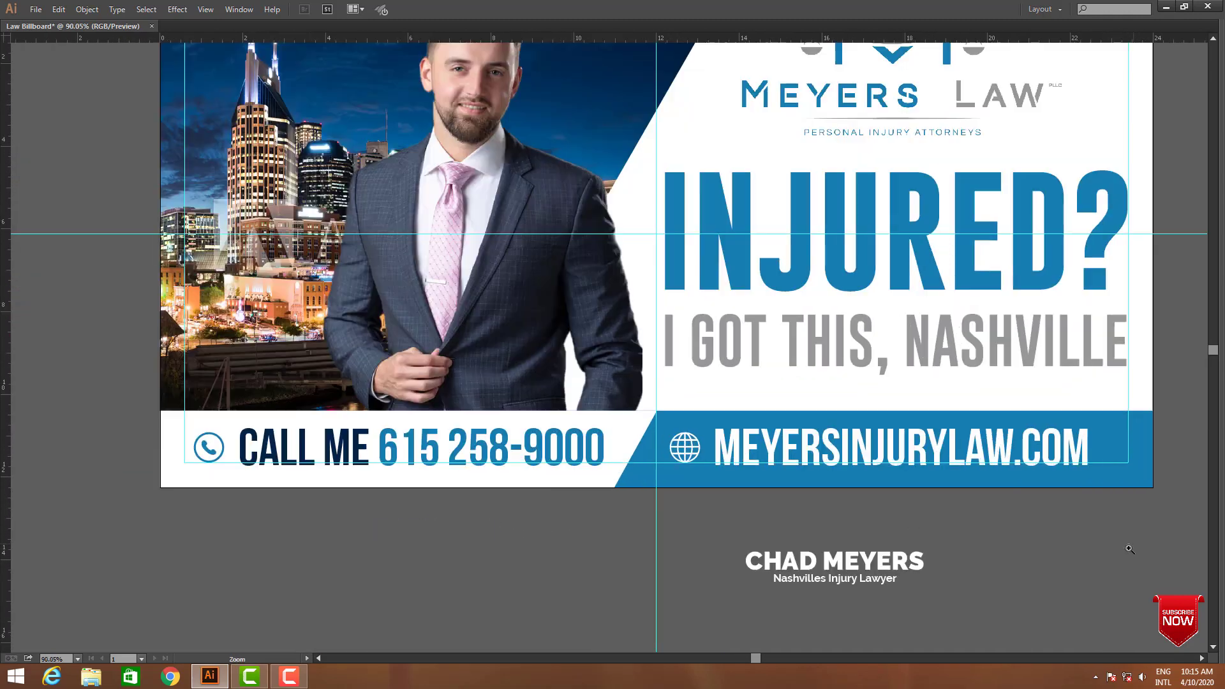
pyautogui.press('Tab')
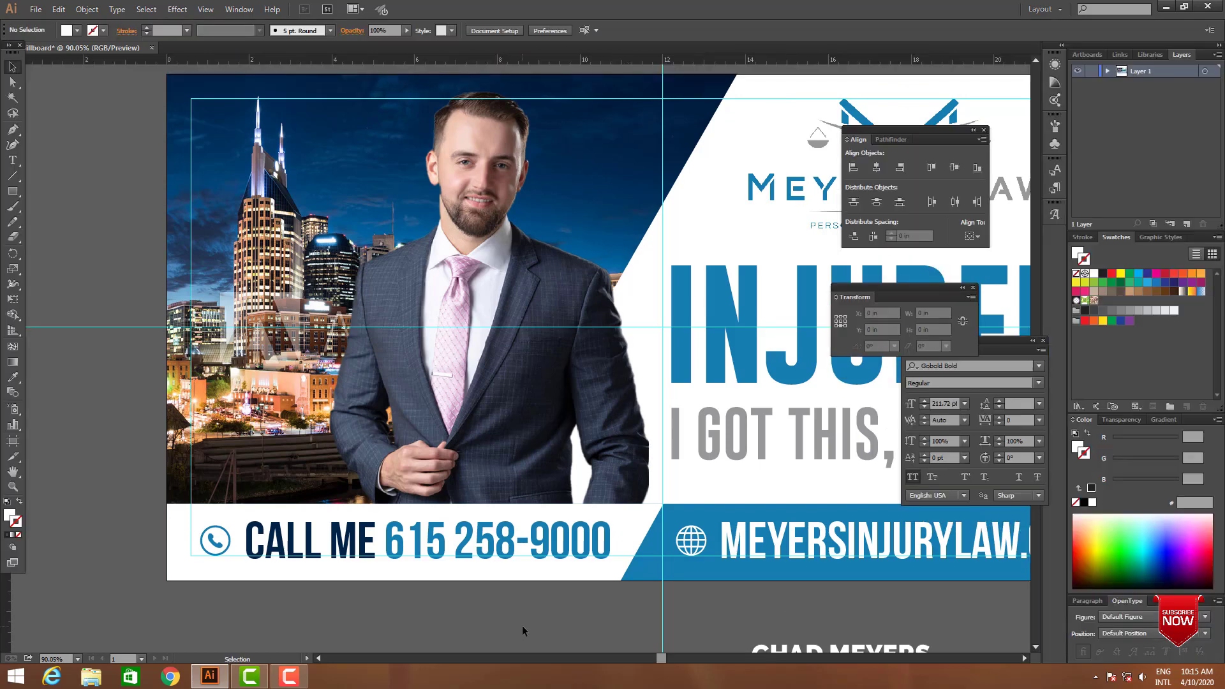
pyautogui.hotkey('ctrl', 'shift', 'h')
pyautogui.press('space')
pyautogui.moveTo(525, 622); pyautogui.dragTo(541, 606)
pyautogui.hotkey('alt', 'v')
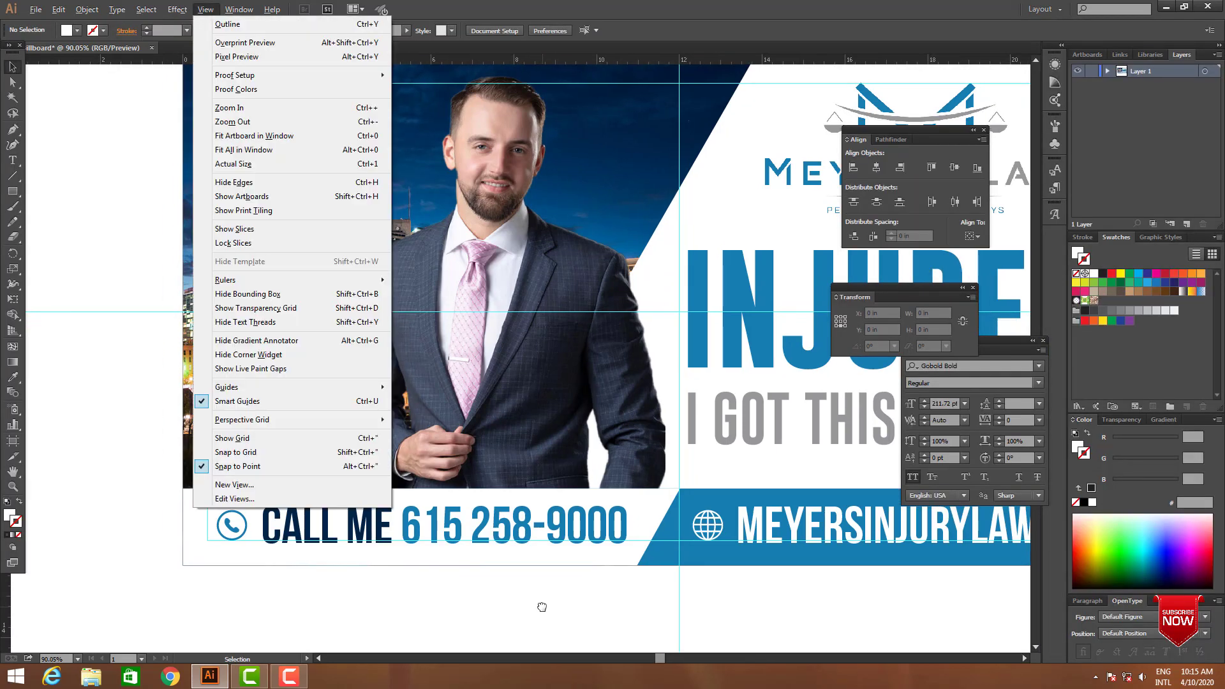
pyautogui.hotkey('ctrl', 'shift', 'h')
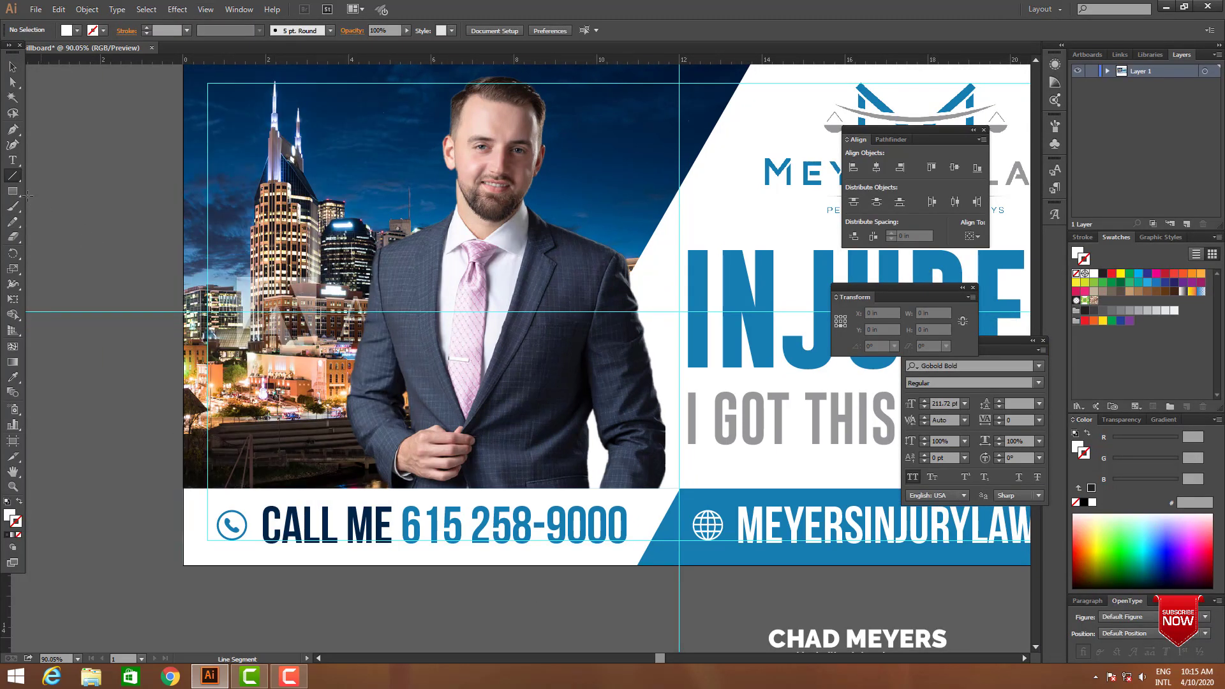
# Draw a rectangle about 5.74 x 1.62 in from the artboard's left edge across the skyline and fill it with the "INJURED?" headline's blue
pyautogui.press('m')
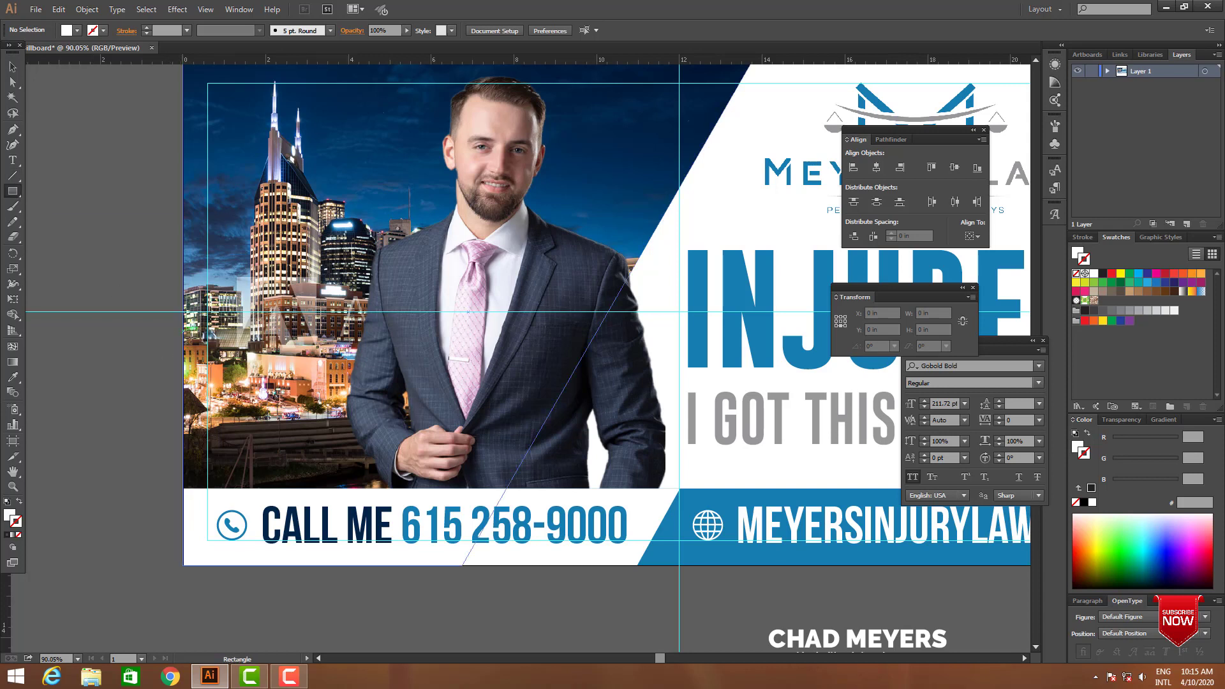
pyautogui.moveTo(185, 331); pyautogui.dragTo(421, 399)
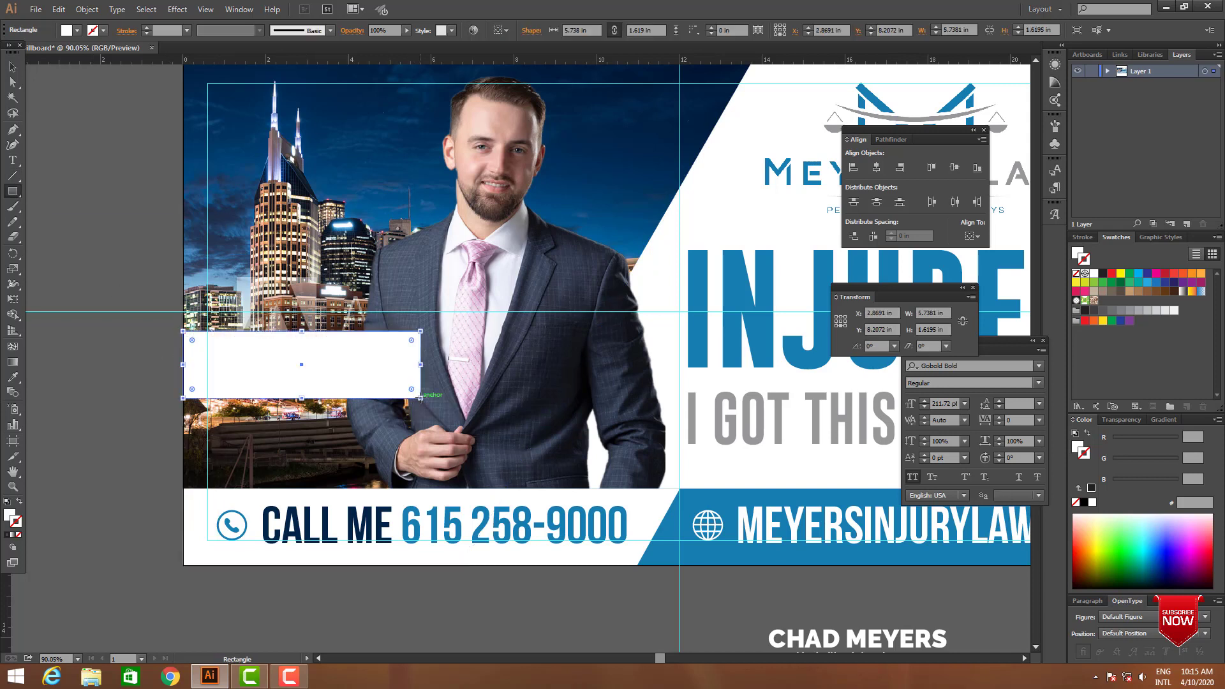
pyautogui.press('i')
pyautogui.click(750, 313)
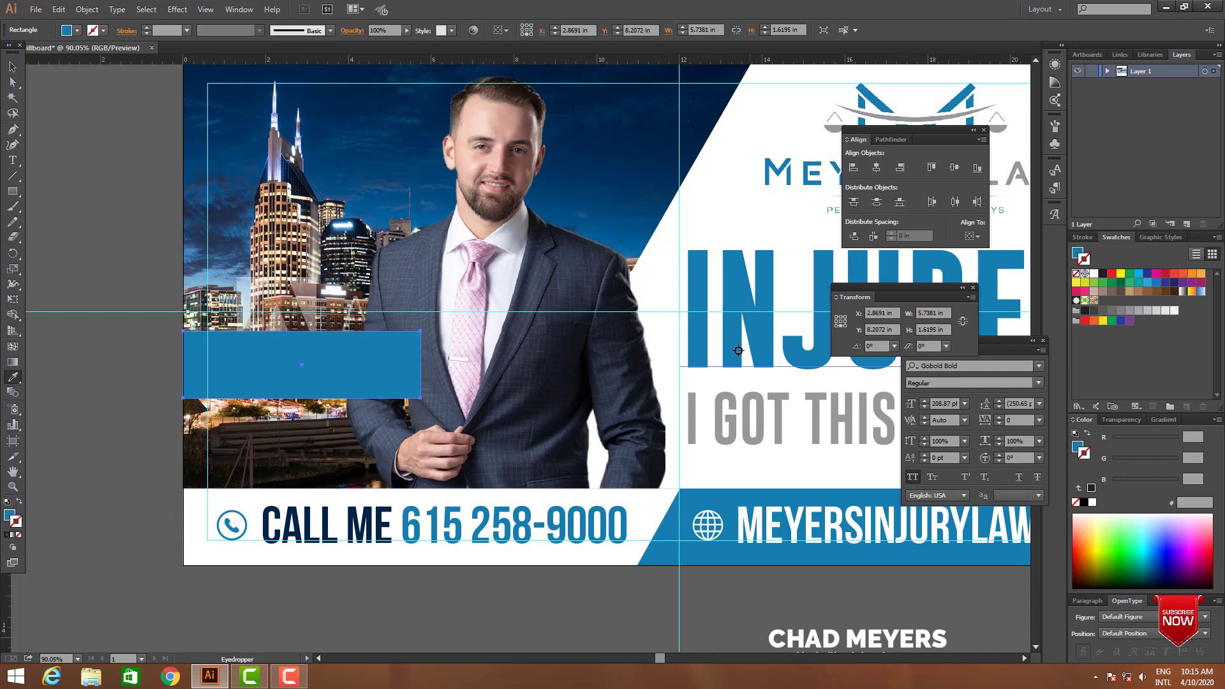
# Try stretching the blue rectangle to about 10.2 in wide and reshaping its right end, and delete it
pyautogui.press('v')
pyautogui.click(503, 564)
pyautogui.click(18, 81)
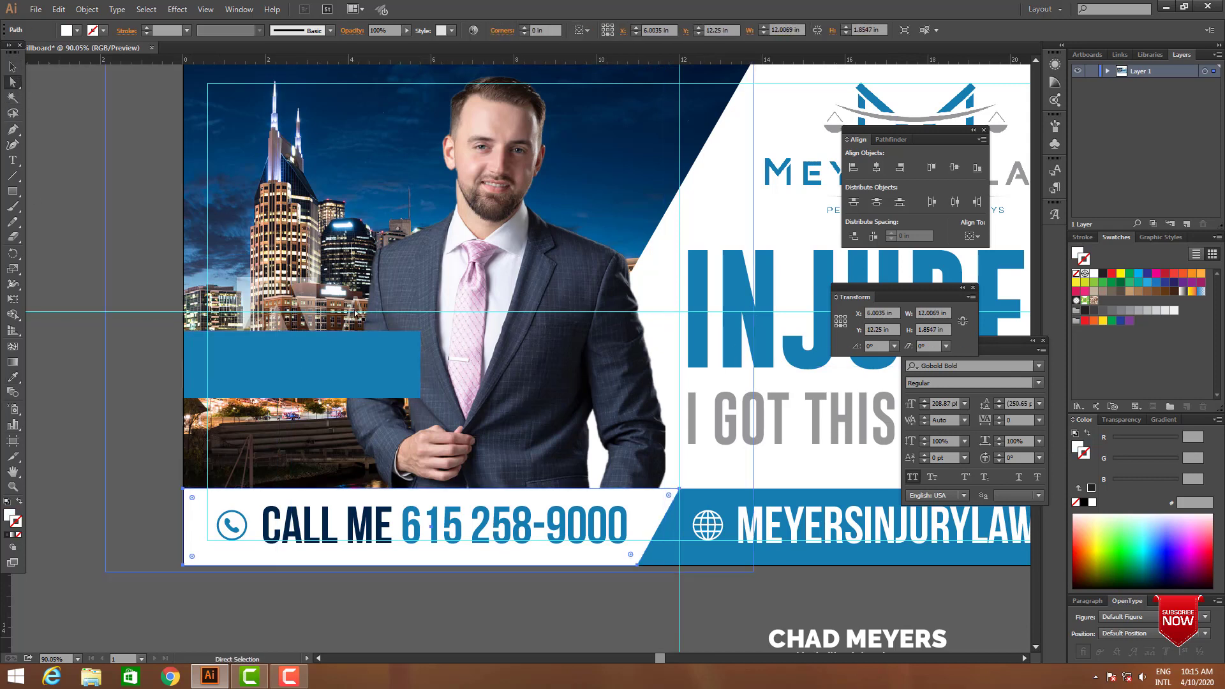
pyautogui.click(421, 399)
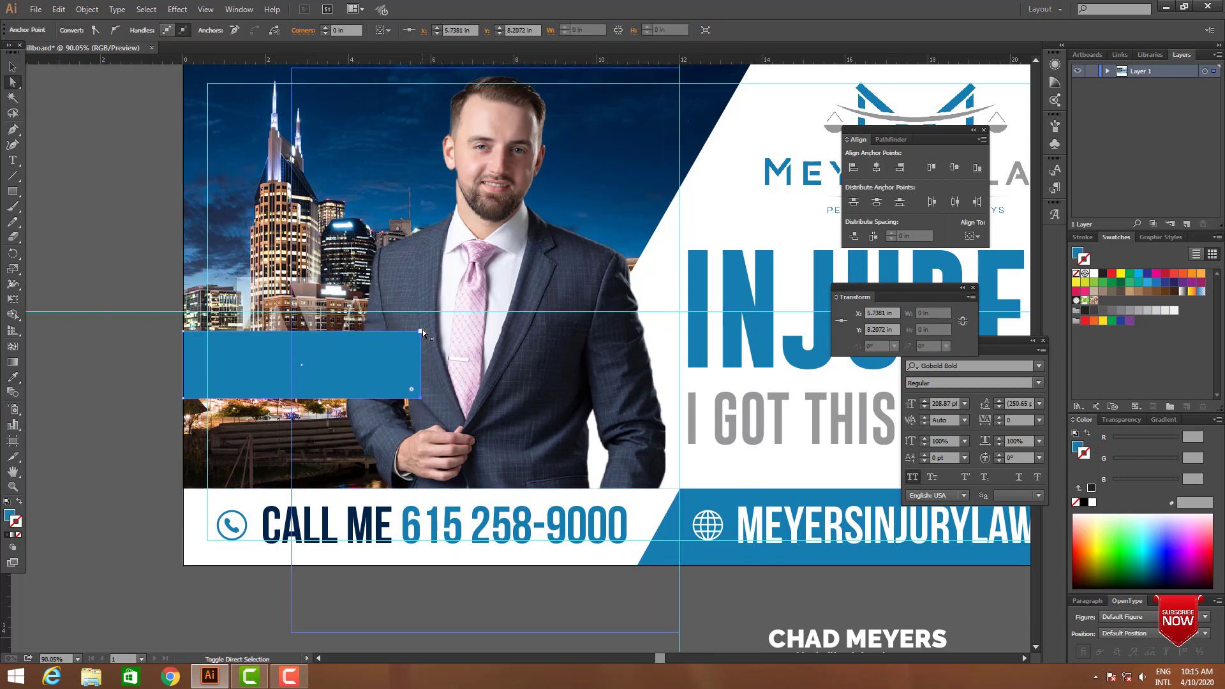
pyautogui.keyDown('shift'); pyautogui.click(422, 330); pyautogui.keyUp('shift')
pyautogui.moveTo(422, 330); pyautogui.dragTo(606, 330)
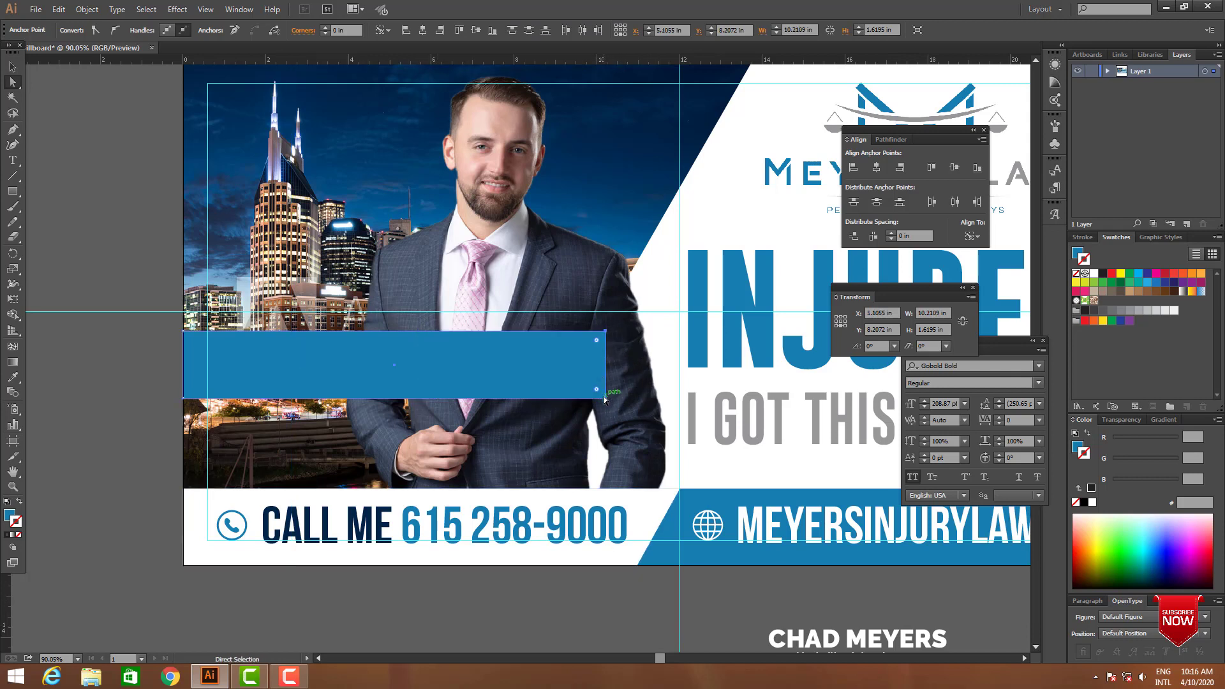
pyautogui.moveTo(606, 399); pyautogui.dragTo(561, 400)
pyautogui.press('v')
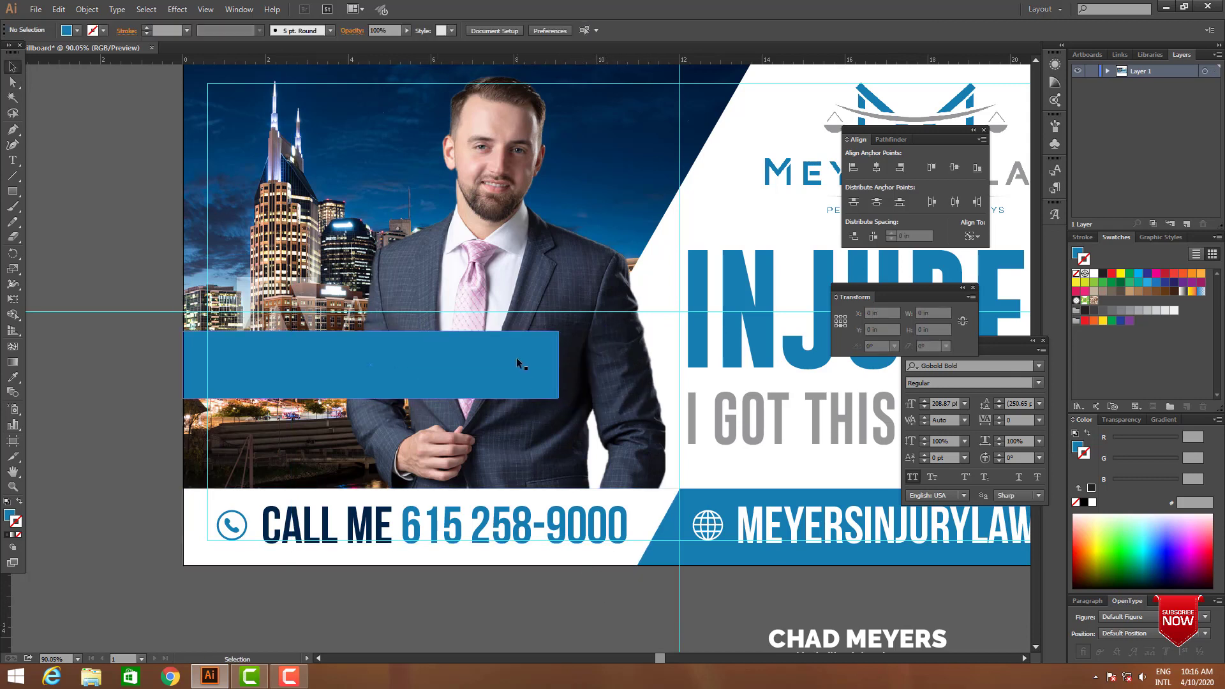
pyautogui.click(515, 358)
pyautogui.press('Delete')
# Copy the slanted white phone band onto the skyline just below the horizontal center guide, flush with the artboard's left edge and about 6 x 1.2 in
pyautogui.moveTo(643, 517); pyautogui.dragTo(388, 345)
pyautogui.click(392, 571)
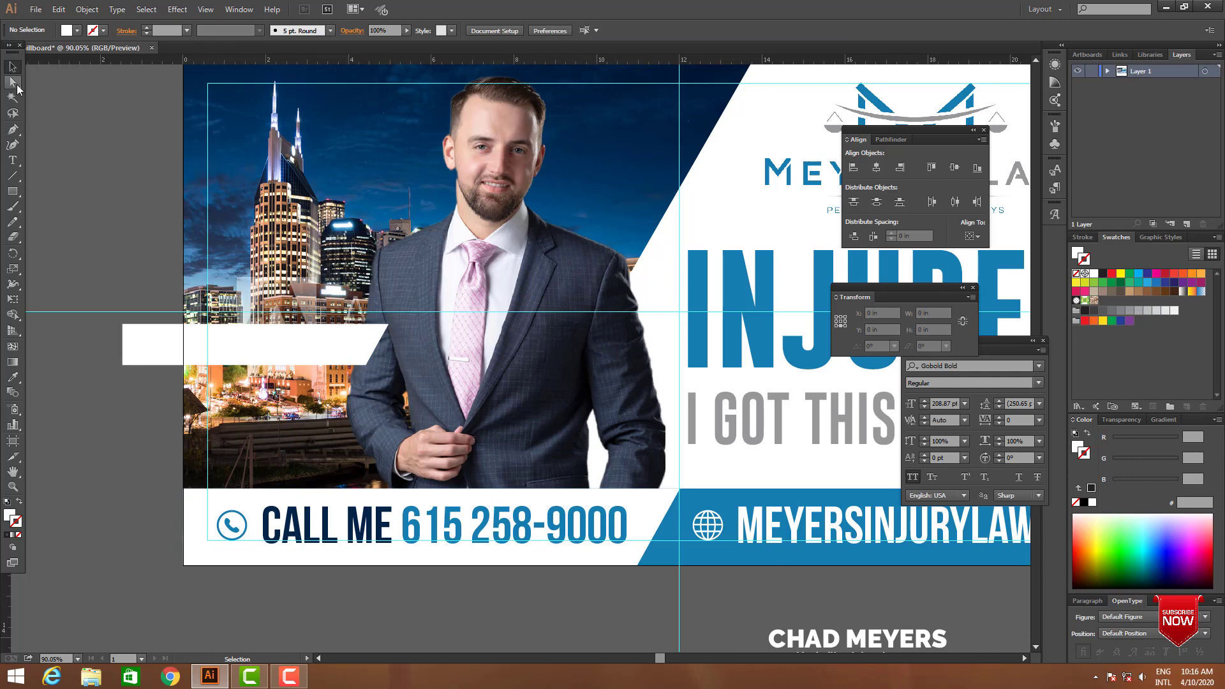
pyautogui.moveTo(145, 386); pyautogui.dragTo(183, 364)
pyautogui.click(118, 415)
pyautogui.press('v')
pyautogui.click(285, 348)
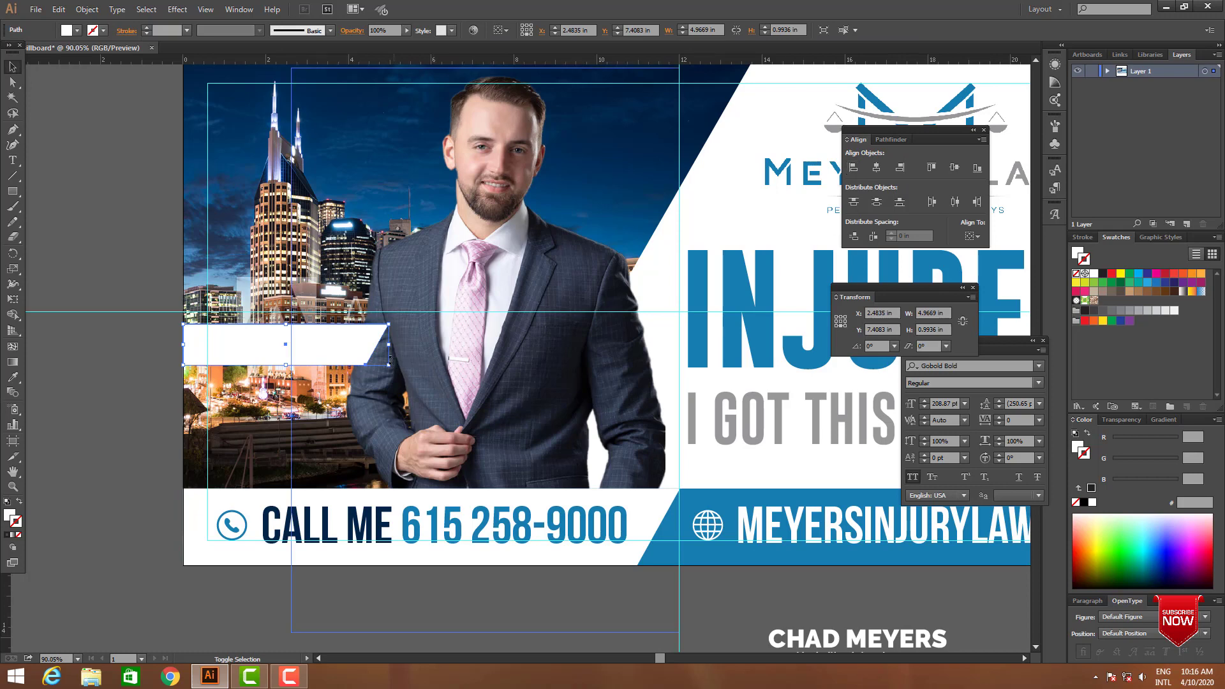
pyautogui.moveTo(388, 365); pyautogui.dragTo(432, 373)
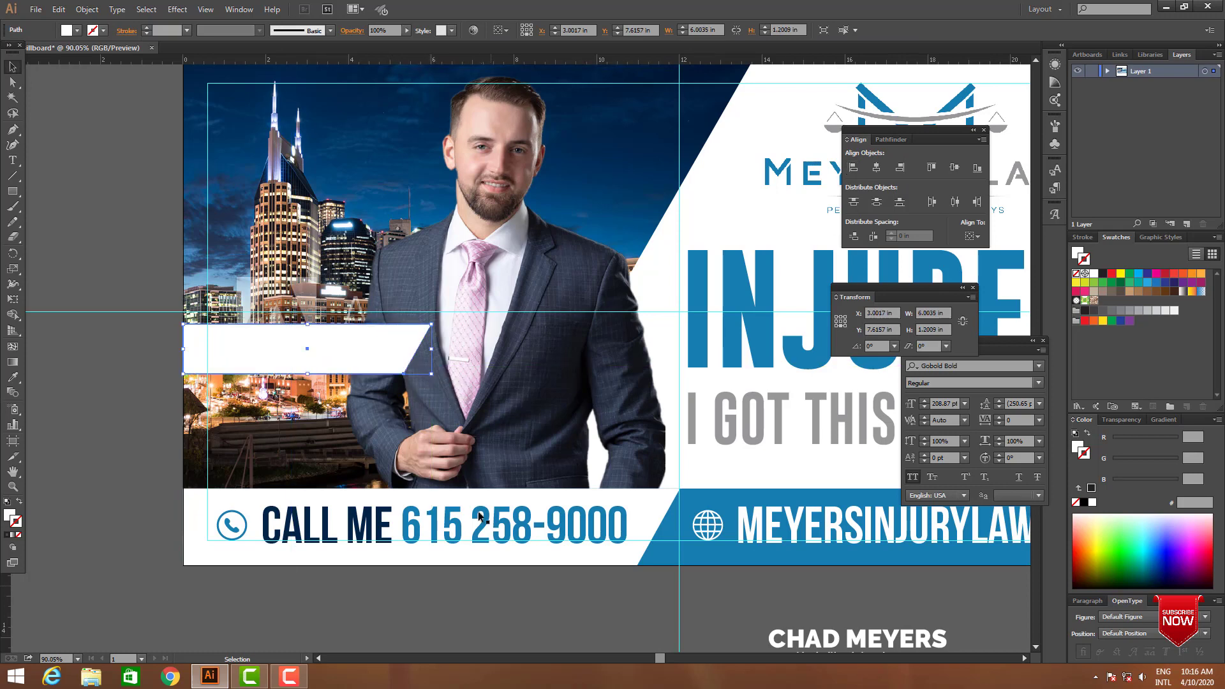
# Fill the slanted strip on the skyline with the blue of the "INJURED?" headline
pyautogui.press('Tab')
pyautogui.click(759, 360)
pyautogui.moveTo(553, 583); pyautogui.dragTo(586, 590)
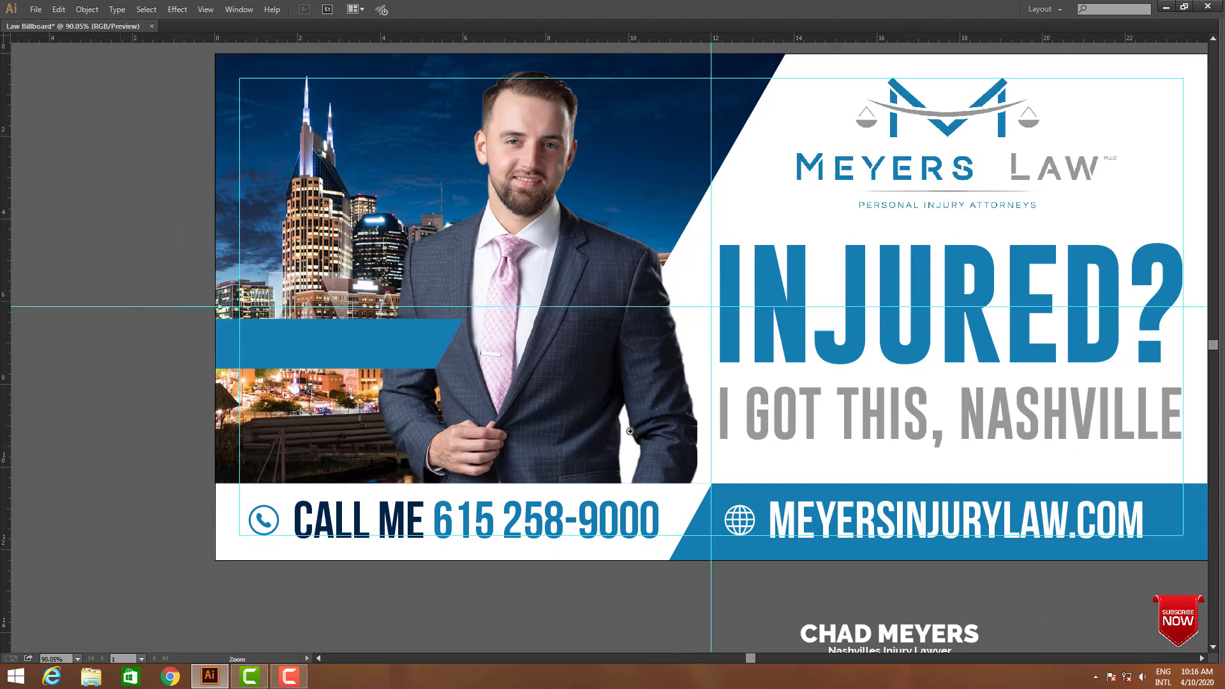
pyautogui.click(631, 432)
# Duplicate the blue strip about 0.32 in to the right and set the copy's blending mode to Soft Light
pyautogui.moveTo(499, 298); pyautogui.dragTo(525, 301)
pyautogui.hotkey('ctrl', '-')
pyautogui.hotkey('ctrl', '-')
pyautogui.hotkey('ctrl', '-')
pyautogui.press('Tab')
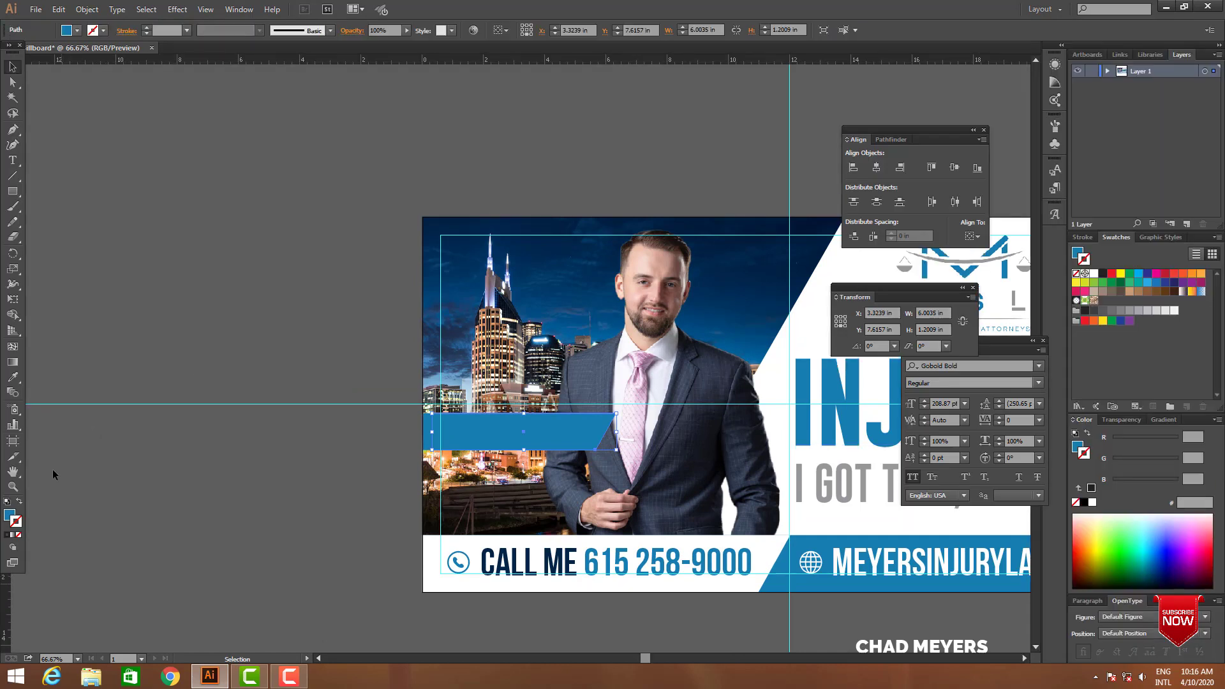
pyautogui.click(9, 514)
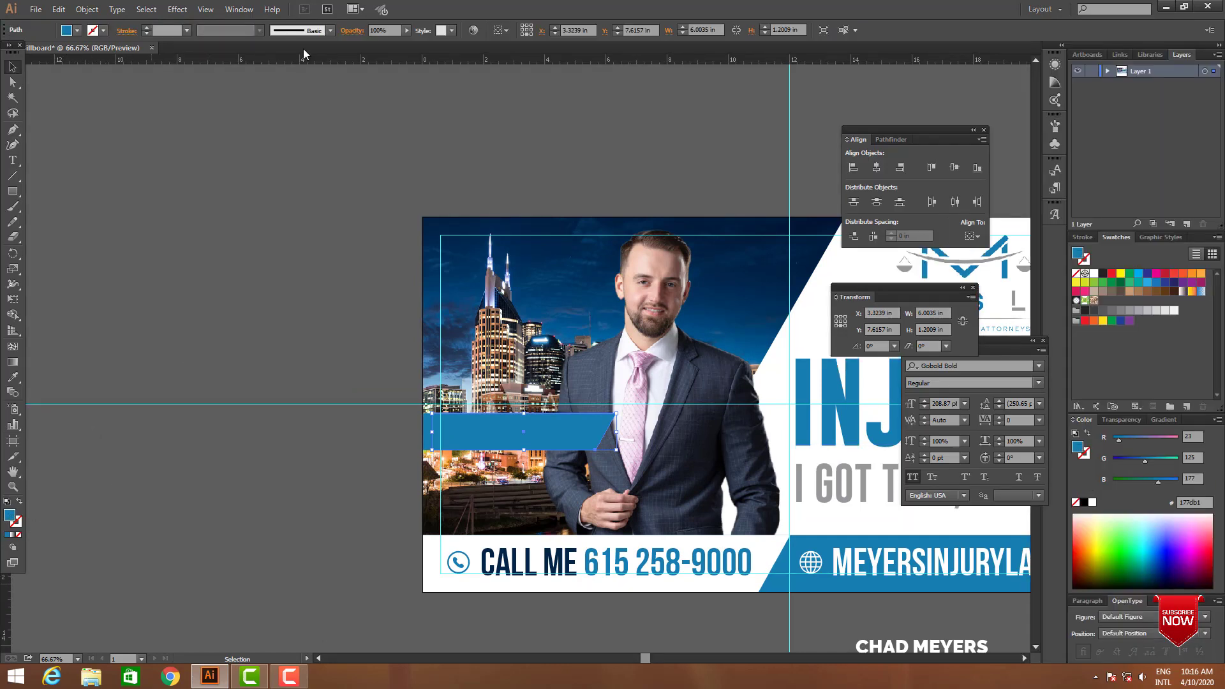
pyautogui.click(350, 31)
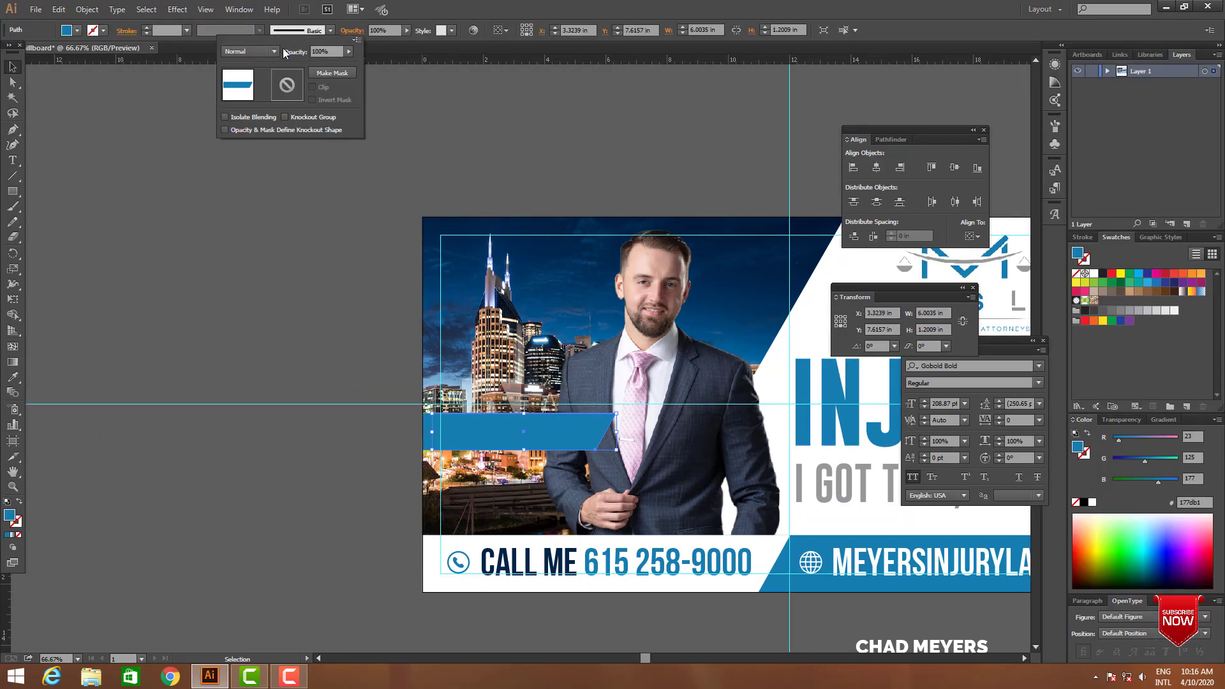
pyautogui.click(273, 51)
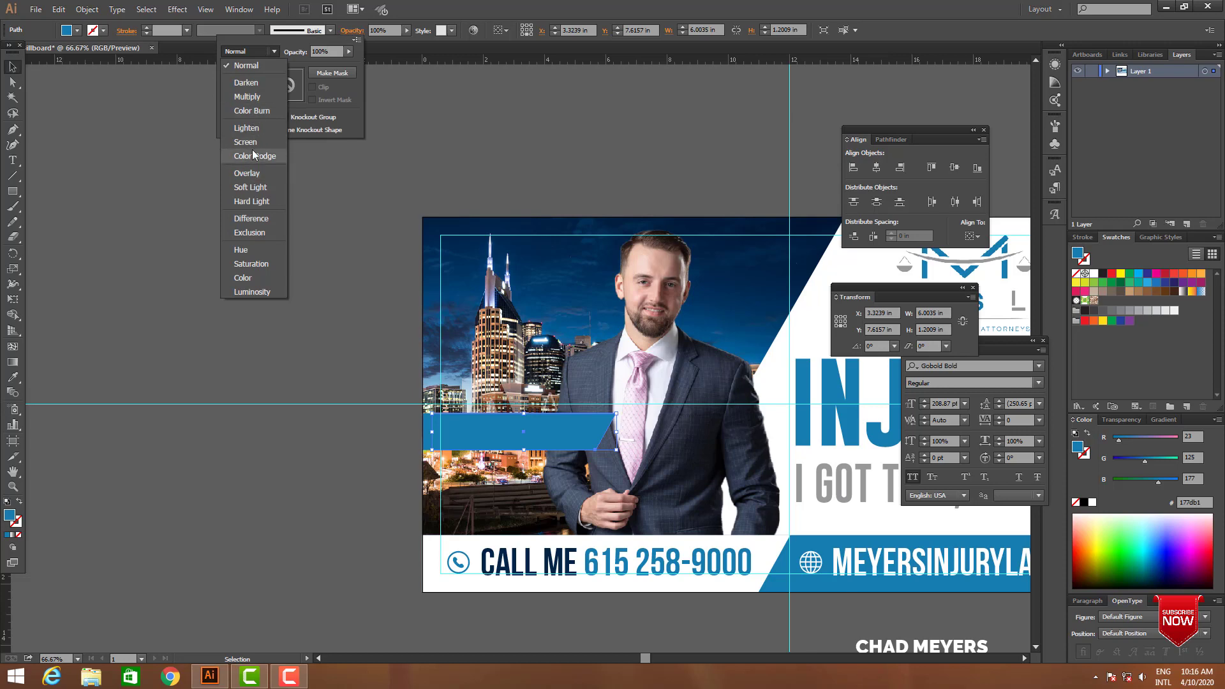
pyautogui.click(255, 184)
pyautogui.click(254, 185)
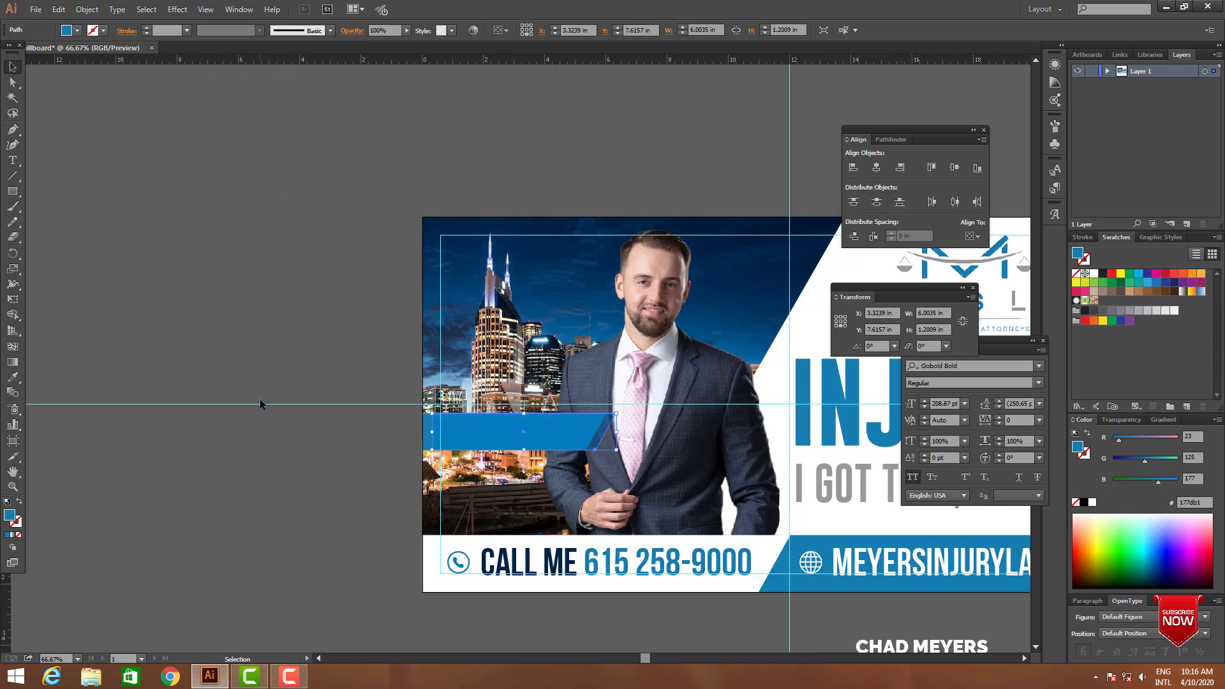
pyautogui.click(260, 403)
# Select both overlapping blue strips and shift them about 1.26 in left, past the artboard's edge
pyautogui.press('Tab')
pyautogui.moveTo(807, 497); pyautogui.dragTo(807, 496)
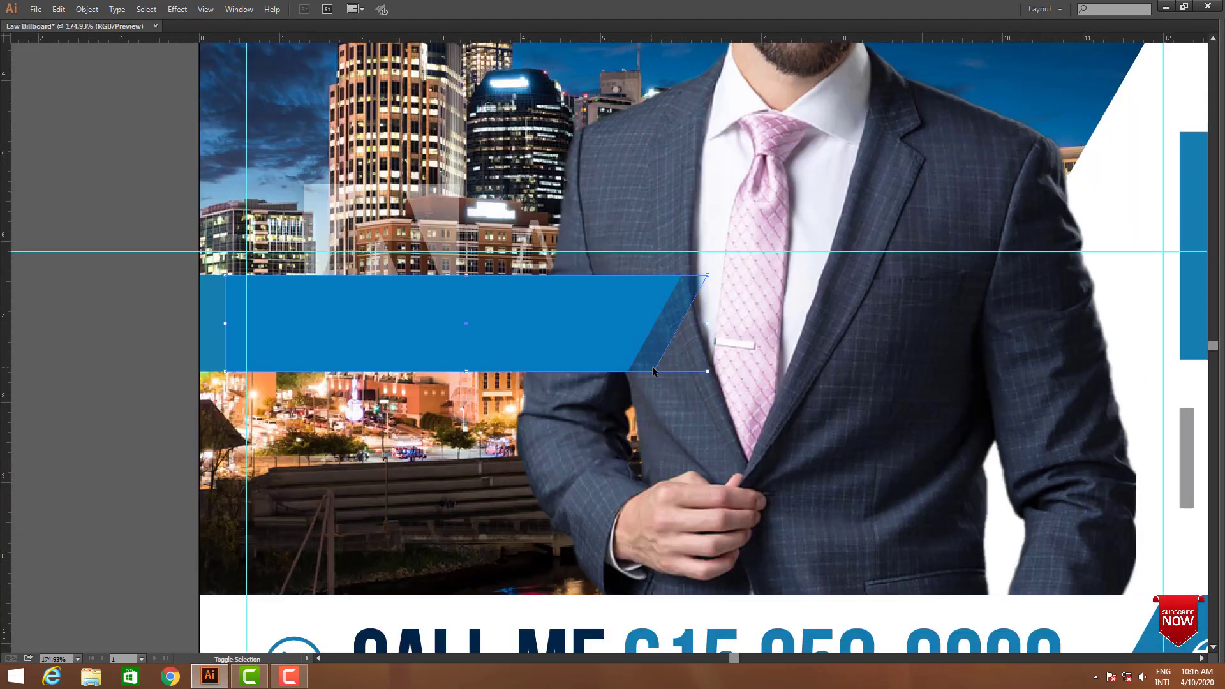
pyautogui.hotkey('ctrl', '3')
pyautogui.click(610, 333)
pyautogui.hotkey('ctrl', '3')
pyautogui.hotkey('ctrl', 'alt', '3')
pyautogui.moveTo(610, 333); pyautogui.dragTo(508, 333)
pyautogui.press('Tab')
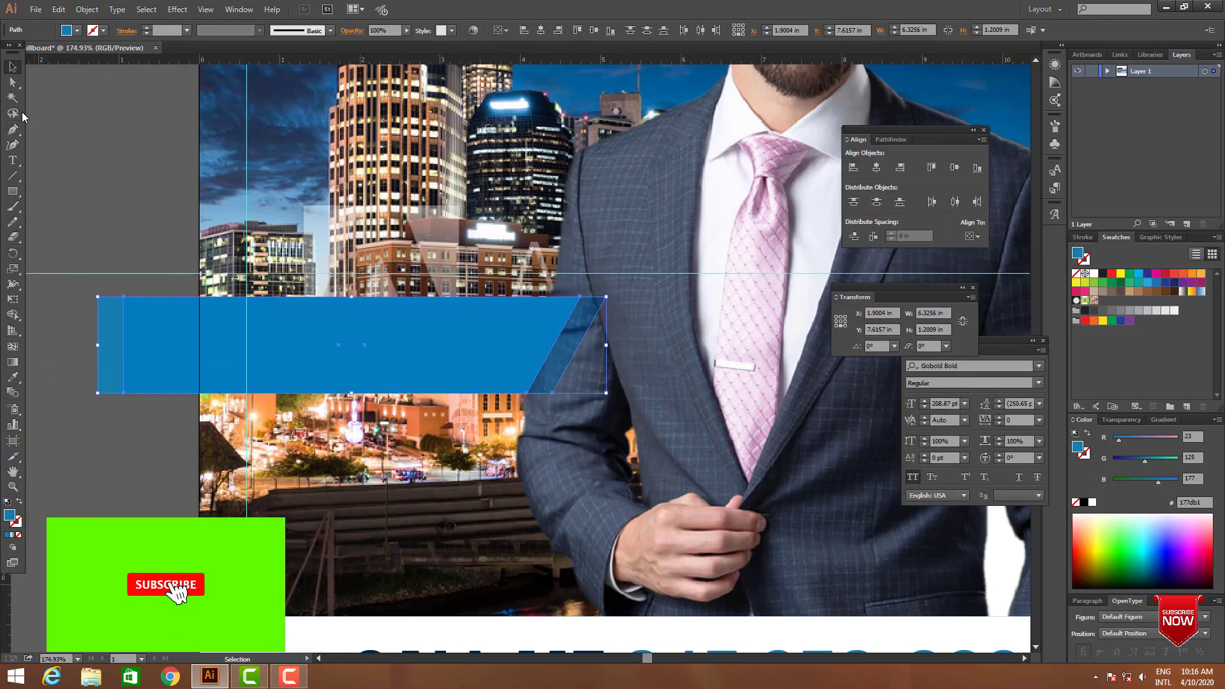
# Pull the left ends of both blue strips in to the artboard's left edge, keeping their slanted ends in place
pyautogui.press('a')
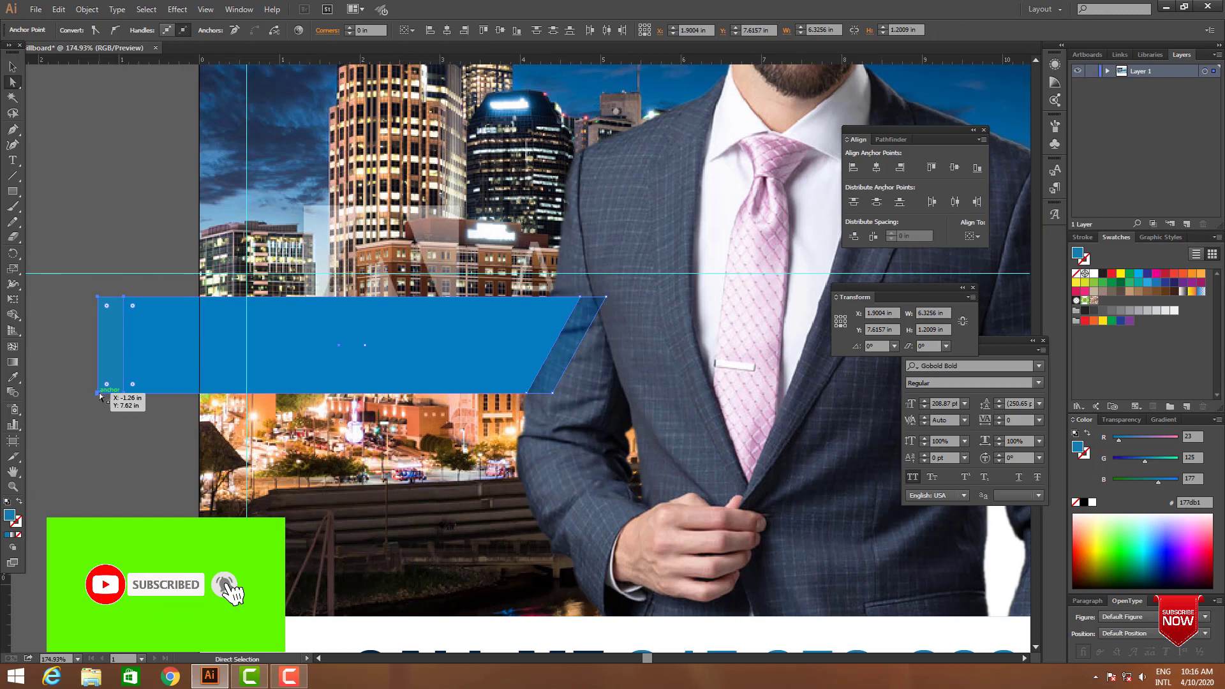
pyautogui.moveTo(99, 396); pyautogui.dragTo(175, 393)
pyautogui.click(168, 361)
pyautogui.moveTo(173, 350); pyautogui.dragTo(198, 349)
pyautogui.click(152, 388)
# Enlarge both blue strips together from the artboard's left edge so their slanted ends reach further over the attorney's jacket
pyautogui.press('z')
pyautogui.keyDown('alt'); pyautogui.click(539, 393); pyautogui.keyUp('alt')
pyautogui.keyDown('alt'); pyautogui.click(539, 393); pyautogui.keyUp('alt')
pyautogui.keyDown('alt'); pyautogui.click(539, 393); pyautogui.keyUp('alt')
pyautogui.press('v')
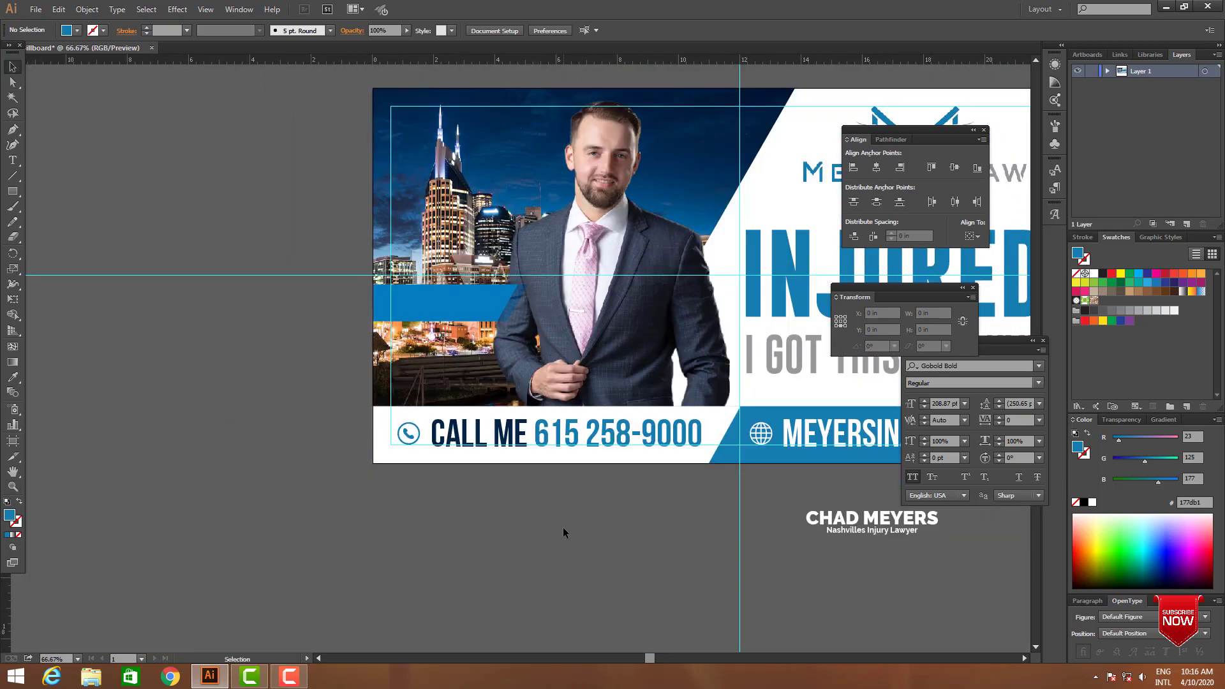
pyautogui.click(505, 316)
pyautogui.keyDown('shift'); pyautogui.click(507, 312); pyautogui.keyUp('shift')
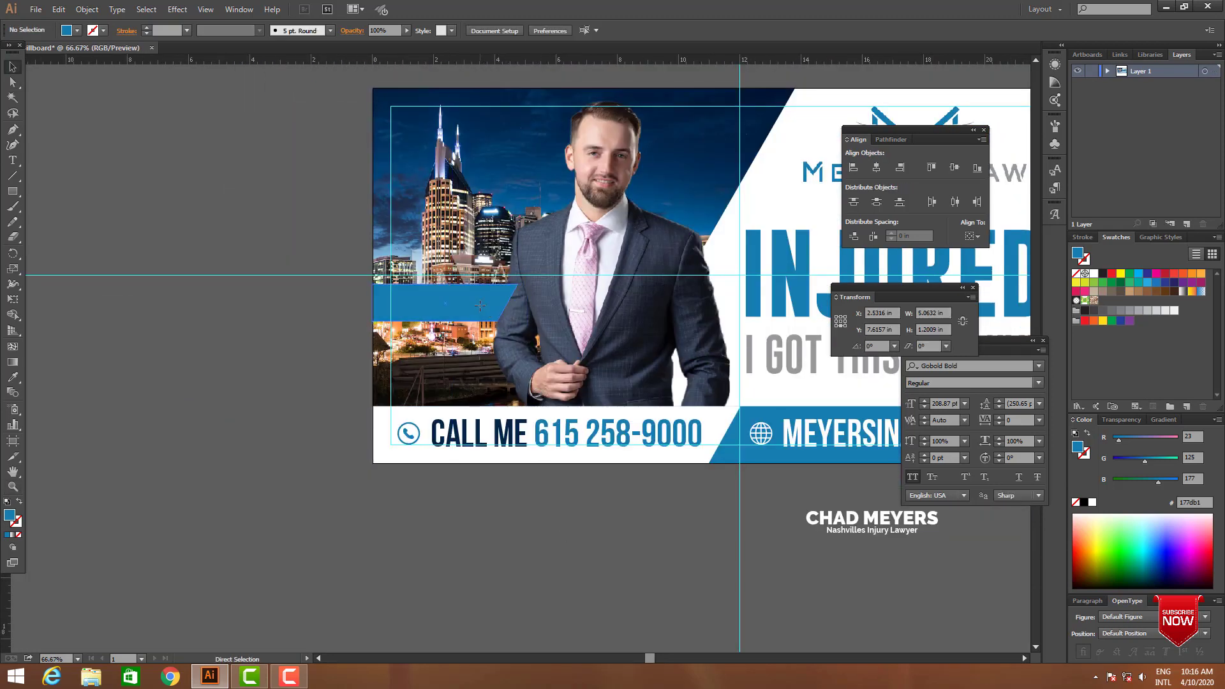
pyautogui.press('Delete')
pyautogui.hotkey('ctrl', 'z')
pyautogui.moveTo(531, 304); pyautogui.dragTo(557, 304)
pyautogui.press('Tab')
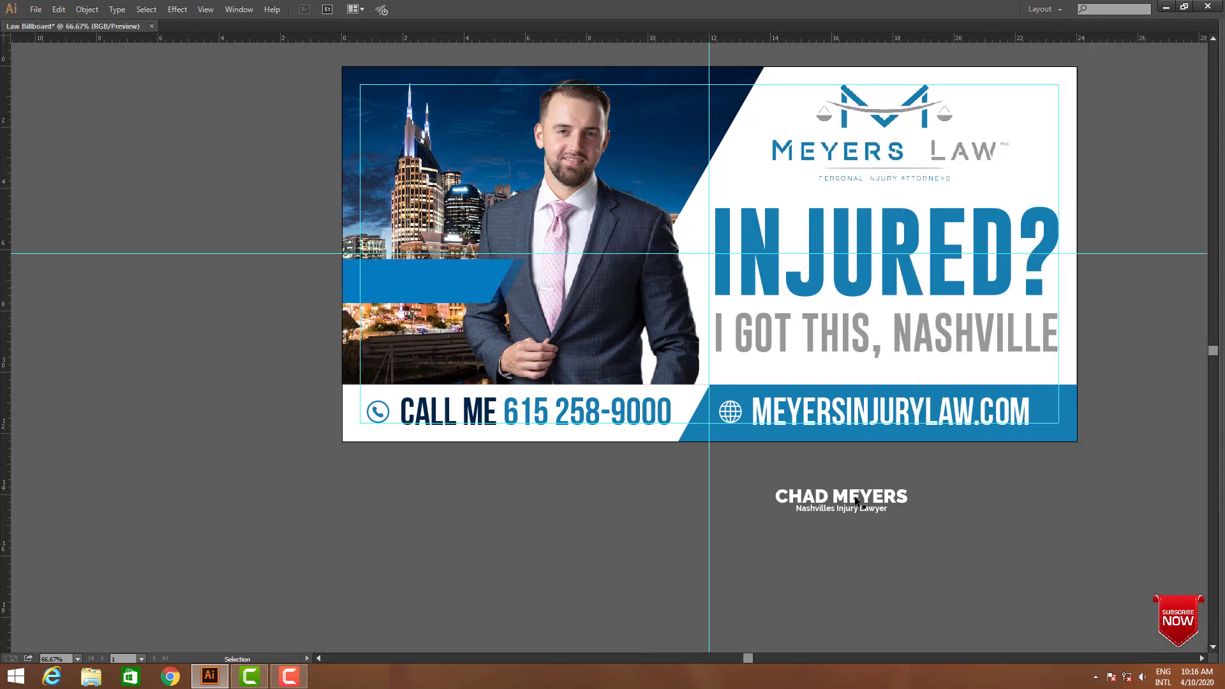
# Place the attorney's name and title text in front on the blue strip and ungroup it
pyautogui.moveTo(854, 494); pyautogui.dragTo(702, 351)
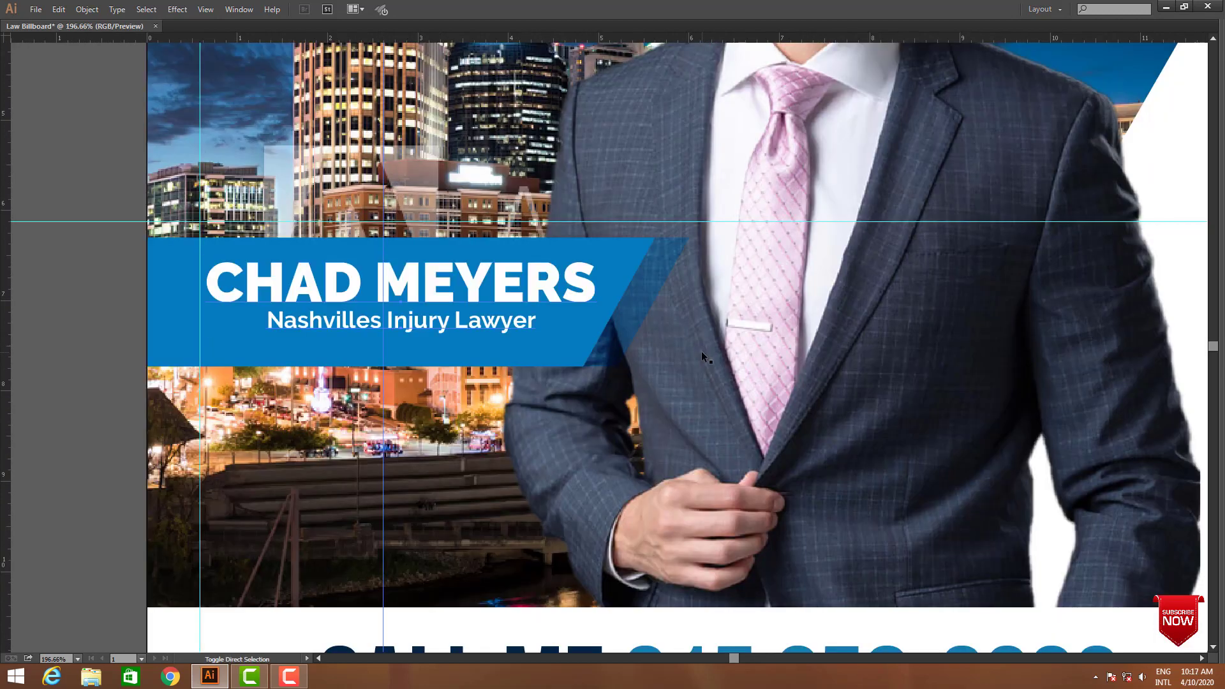
pyautogui.hscroll(-5, 423, 346)
pyautogui.rightClick(230, 315)
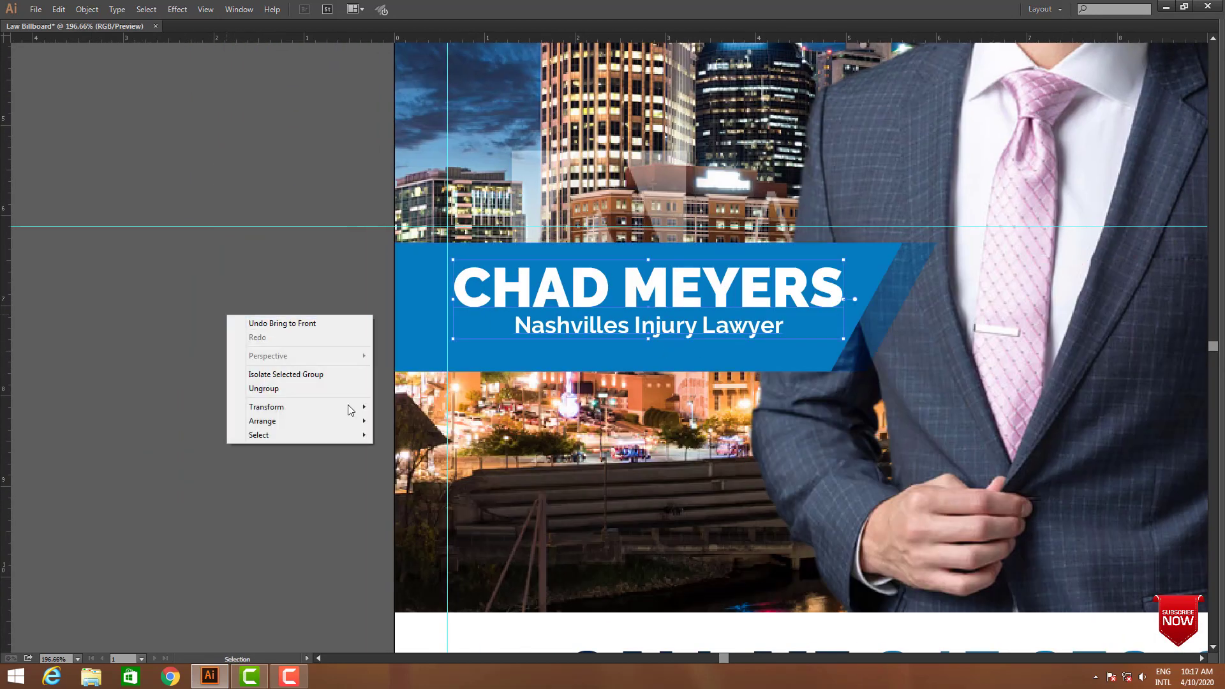
pyautogui.click(283, 388)
pyautogui.click(317, 243)
# Lower the title line slightly below the name, and align both lines to the left margin guide, centered vertically in the blue strip
pyautogui.moveTo(274, 229); pyautogui.dragTo(952, 426)
pyautogui.moveTo(790, 361); pyautogui.dragTo(791, 374)
pyautogui.keyDown('shift'); pyautogui.click(798, 301); pyautogui.keyUp('shift')
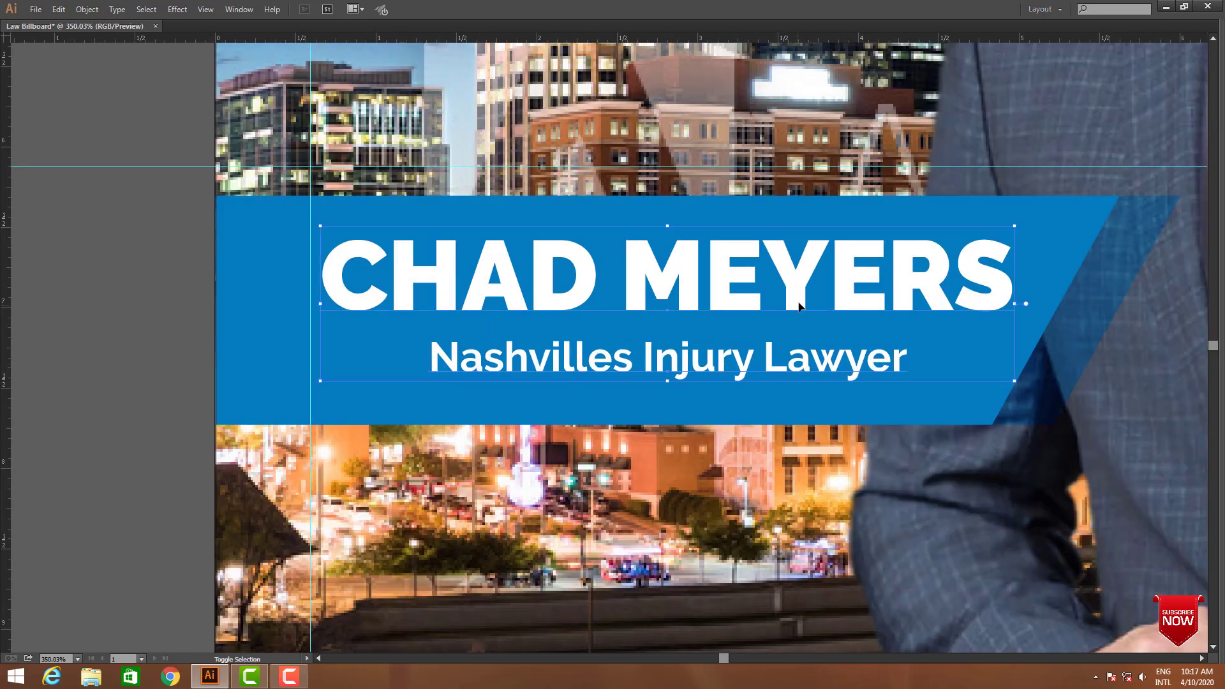
pyautogui.moveTo(796, 287); pyautogui.dragTo(780, 305)
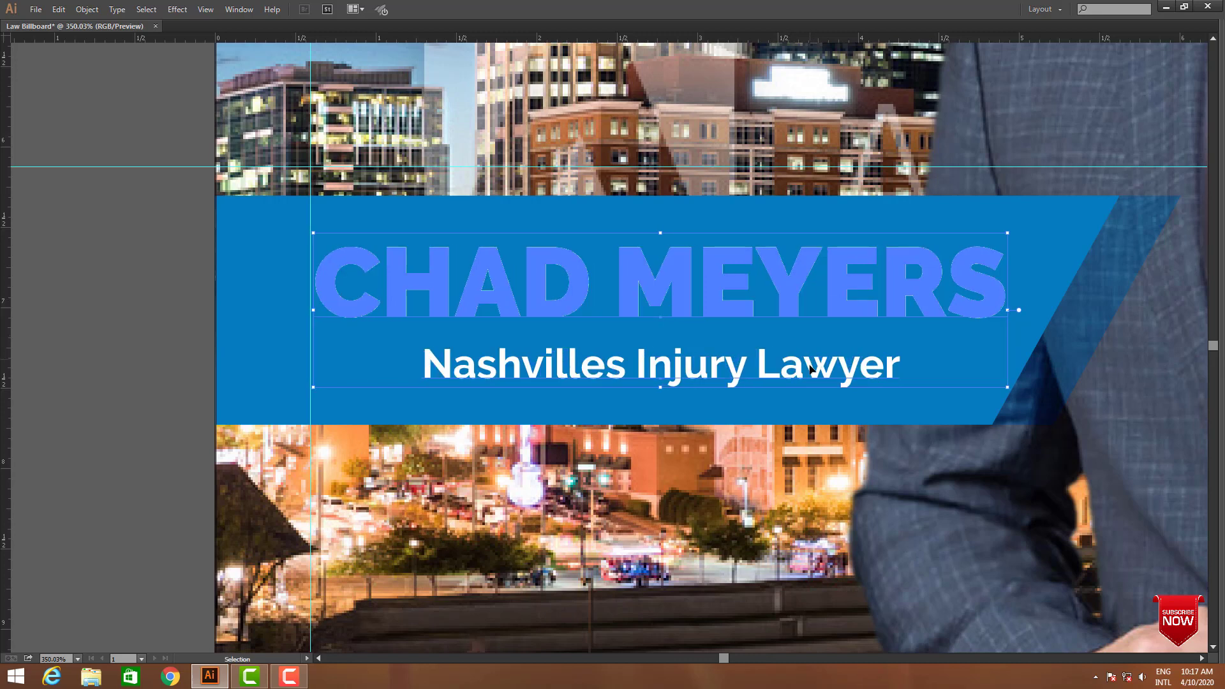
pyautogui.click(151, 394)
# Examine the complete billboard layout with the attorney's name strip in place
pyautogui.press('z')
pyautogui.keyDown('alt'); pyautogui.click(717, 398); pyautogui.keyUp('alt')
pyautogui.keyDown('alt'); pyautogui.click(717, 398); pyautogui.keyUp('alt')
pyautogui.keyDown('alt'); pyautogui.click(717, 398); pyautogui.keyUp('alt')
pyautogui.keyDown('alt'); pyautogui.click(718, 397); pyautogui.keyUp('alt')
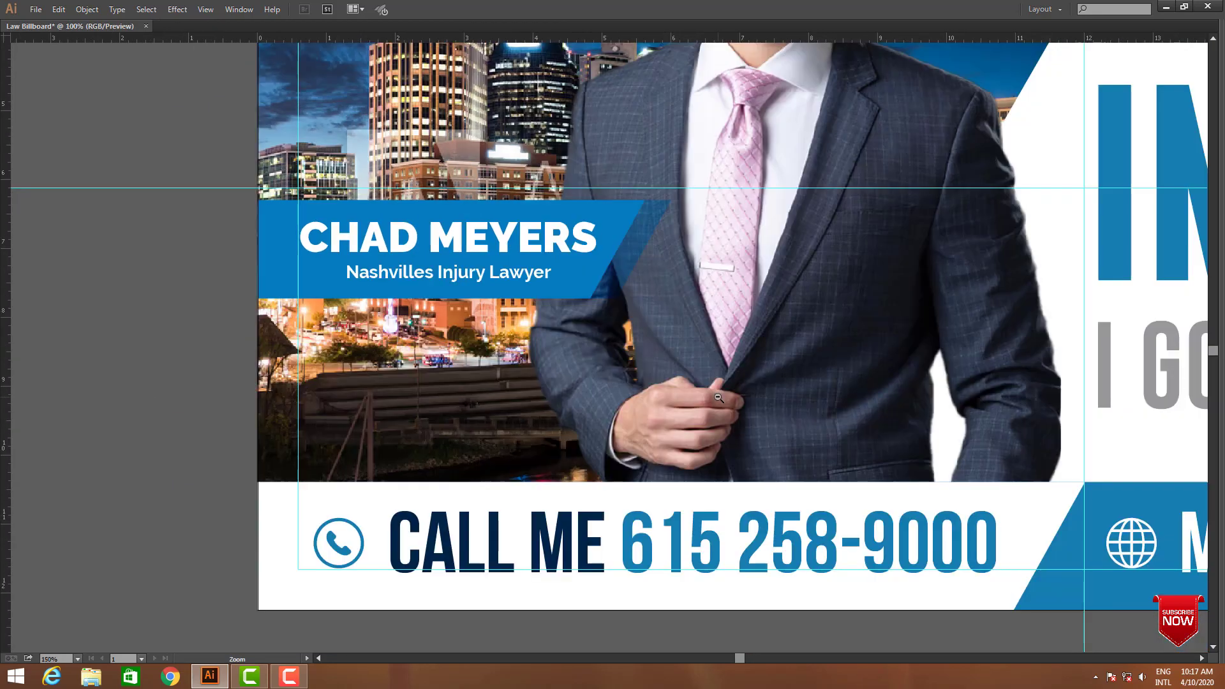
pyautogui.keyDown('alt'); pyautogui.click(719, 398); pyautogui.keyUp('alt')
pyautogui.moveTo(677, 513); pyautogui.dragTo(626, 549)
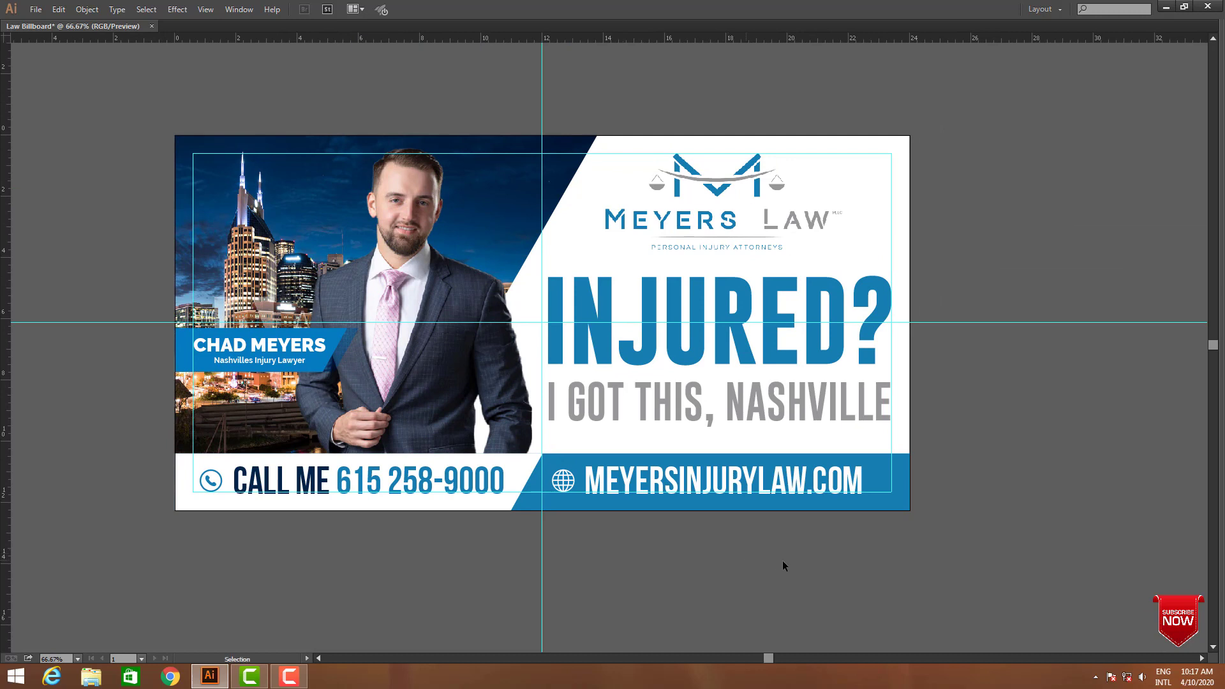
# Duplicate the clipped skyline photo about 0.6 in to the right and release the copy's clipping mask, keeping only its slanted outline
pyautogui.moveTo(987, 517); pyautogui.dragTo(996, 529)
pyautogui.click(560, 174)
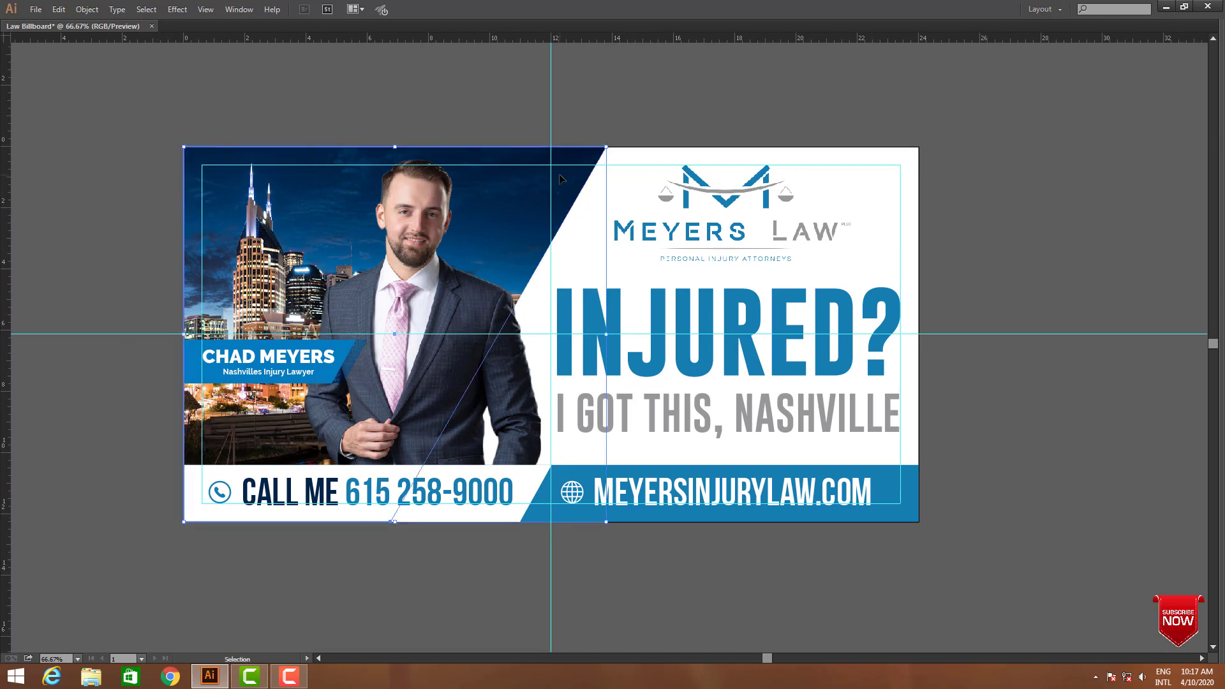
pyautogui.moveTo(561, 179); pyautogui.dragTo(578, 179)
pyautogui.rightClick(578, 179)
pyautogui.click(625, 252)
pyautogui.click(1055, 278)
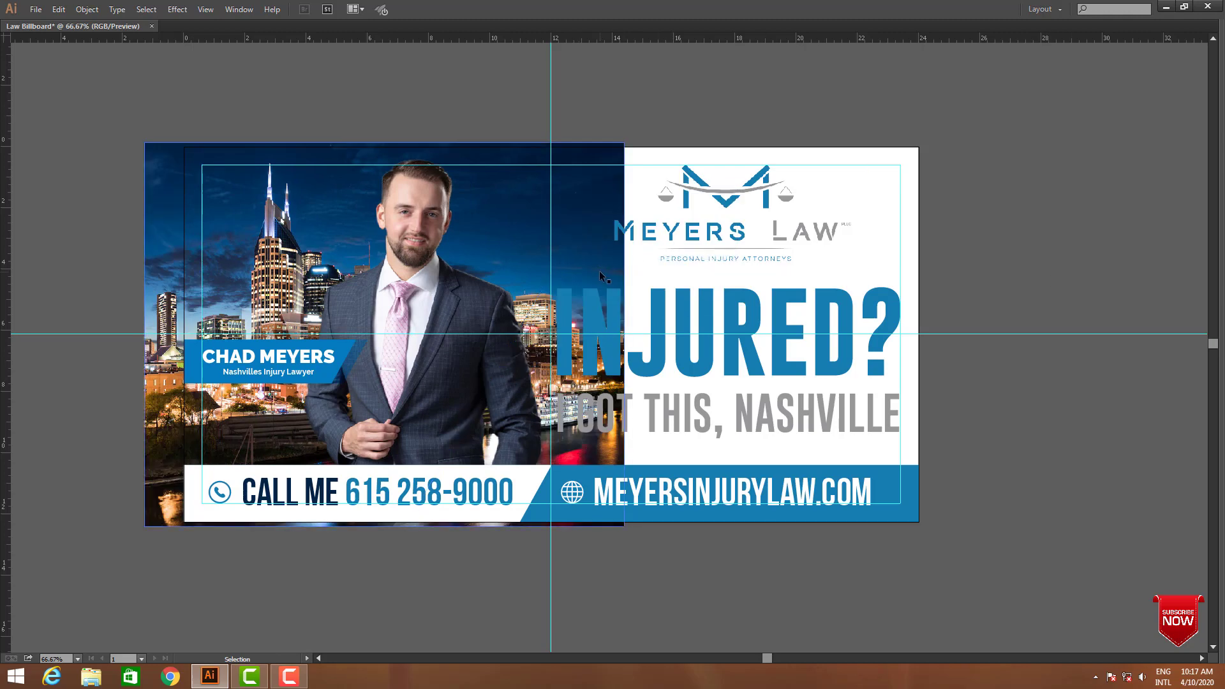
pyautogui.hotkey('ctrl', 'z')
pyautogui.hotkey('ctrl', 'z')
pyautogui.click(983, 273)
# Fill the duplicated outline with the gray sampled from the logo and send it behind the skyline photo as a slanted stripe
pyautogui.click(596, 191)
pyautogui.press('Tab')
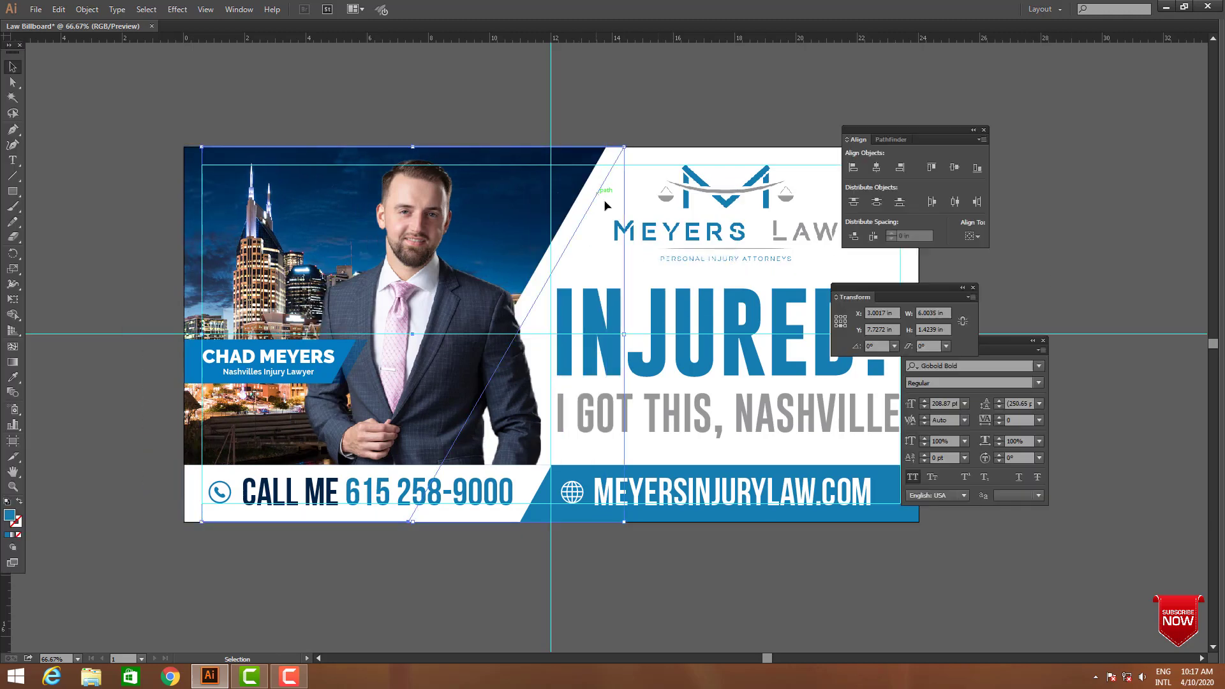
pyautogui.click(13, 377)
pyautogui.press('Tab')
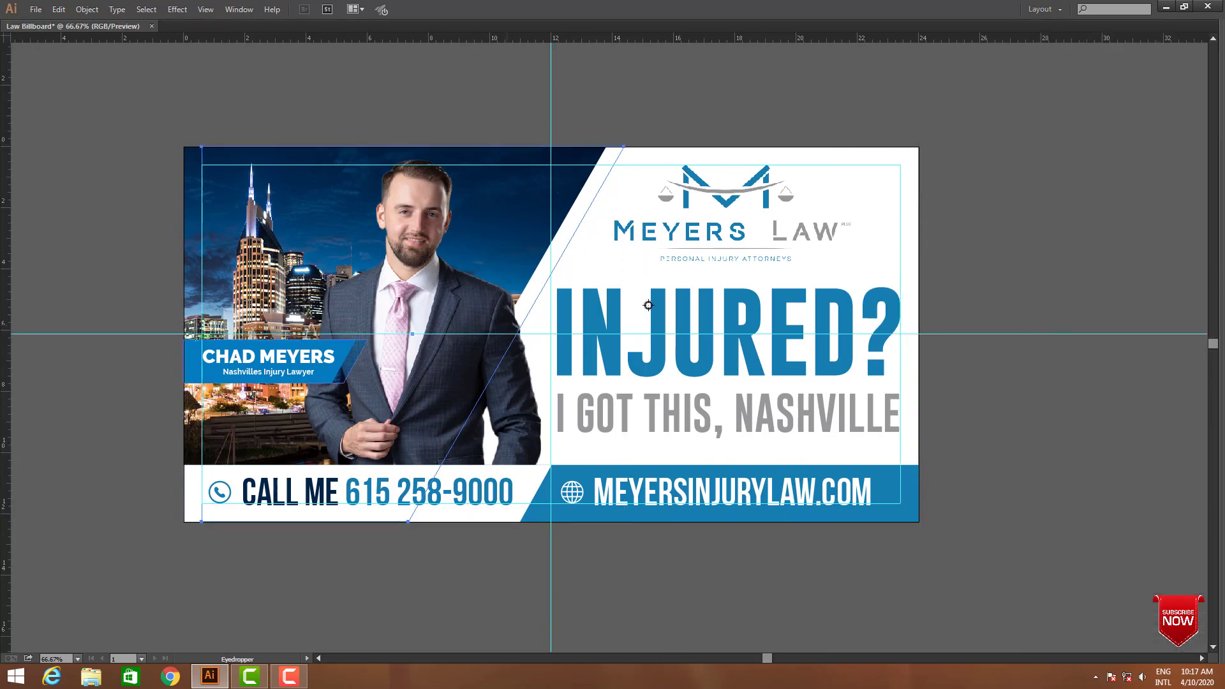
pyautogui.click(789, 199)
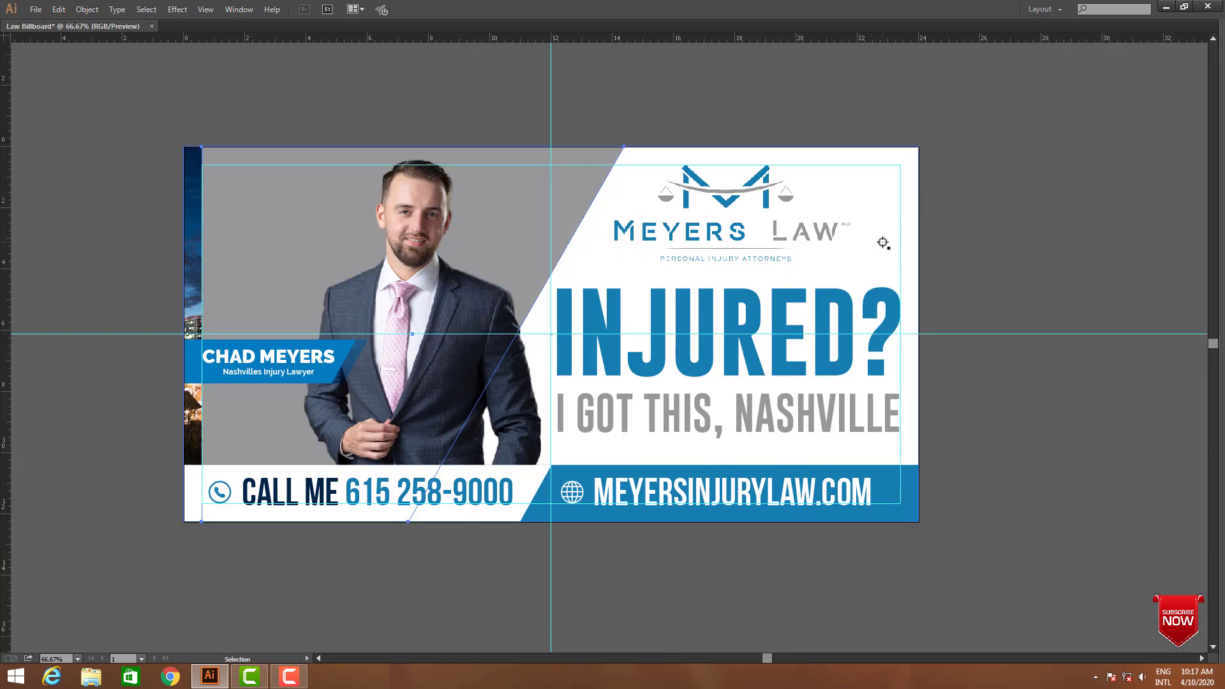
pyautogui.hotkey('ctrl', 'z')
pyautogui.hotkey('ctrl', 'shift', 'a')
# Give the gray stripe a linear gradient from white to light gray, with the end stop at 10% black
pyautogui.press('z')
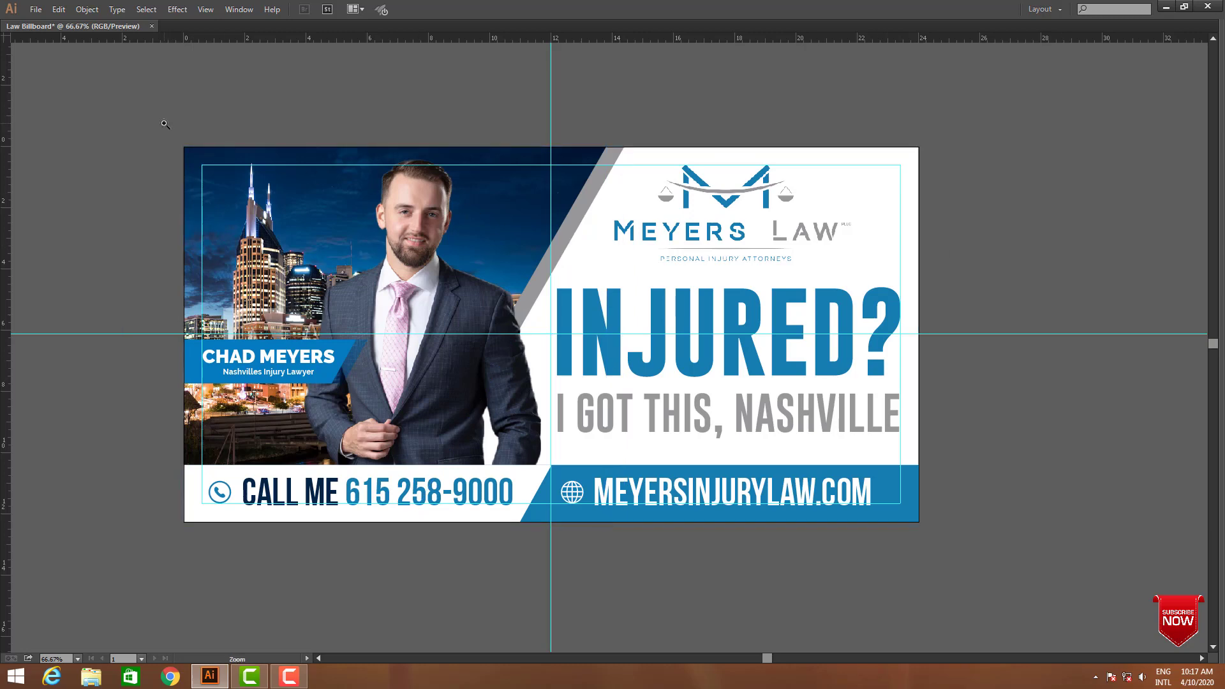
pyautogui.moveTo(165, 124); pyautogui.dragTo(1017, 555)
pyautogui.press('v')
pyautogui.click(647, 83)
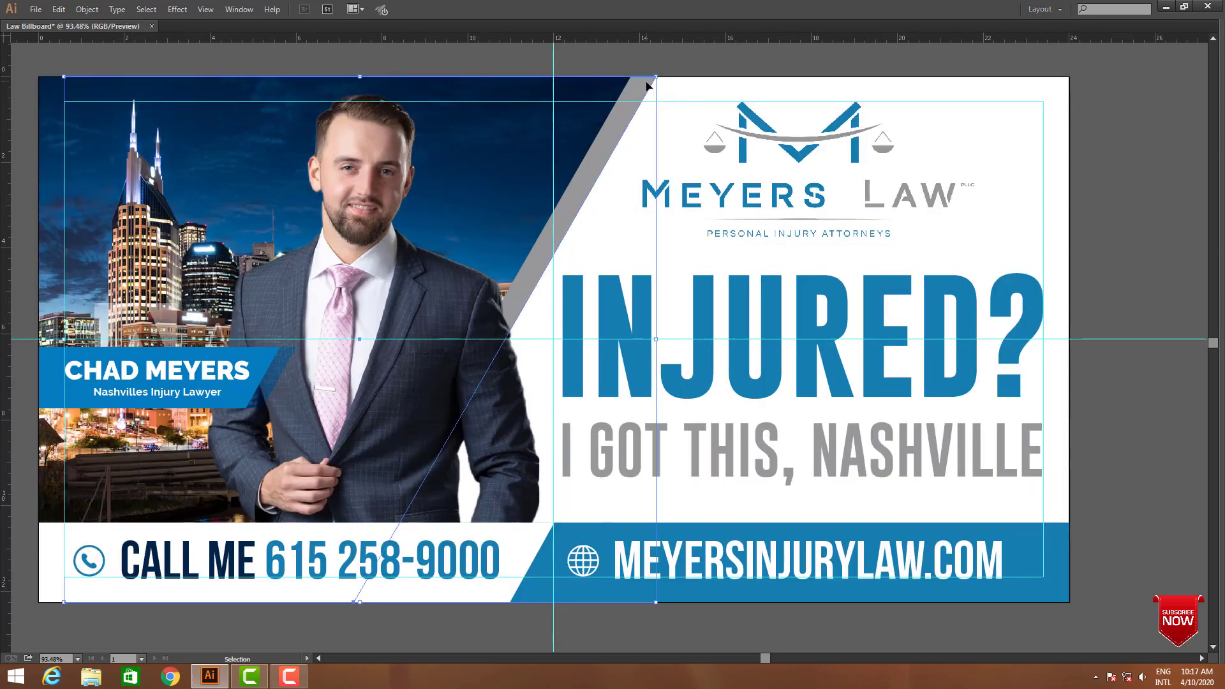
pyautogui.press('.')
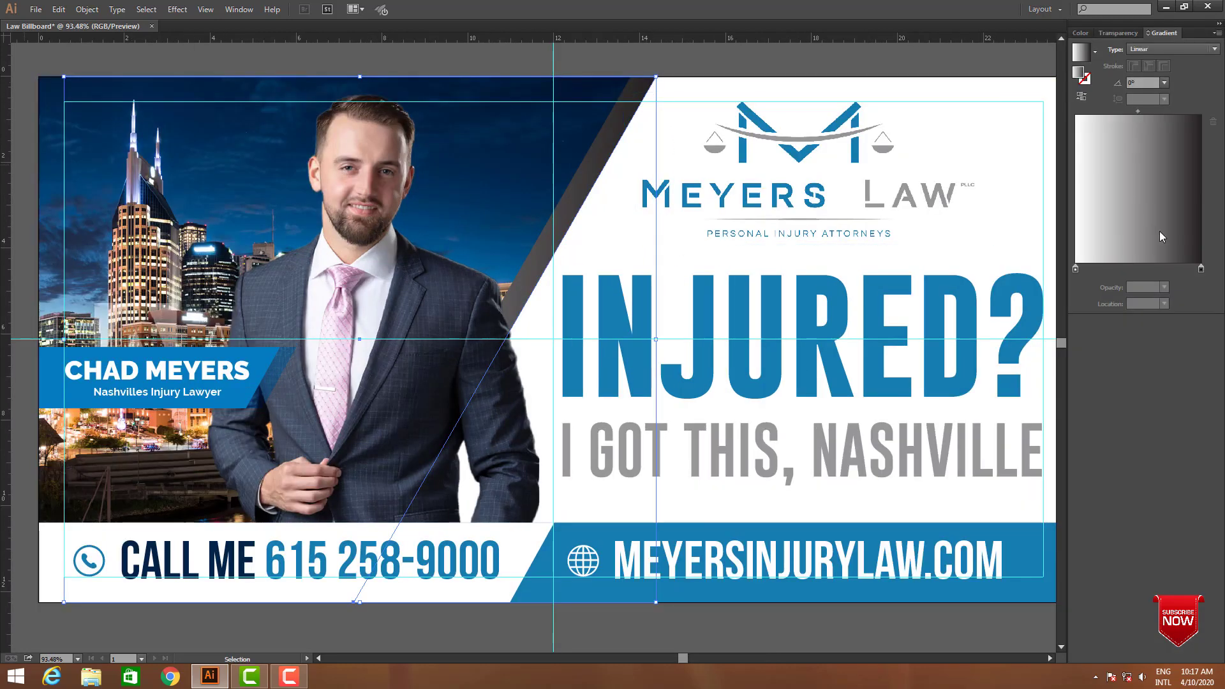
pyautogui.click(1201, 269)
pyautogui.doubleClick(1201, 269)
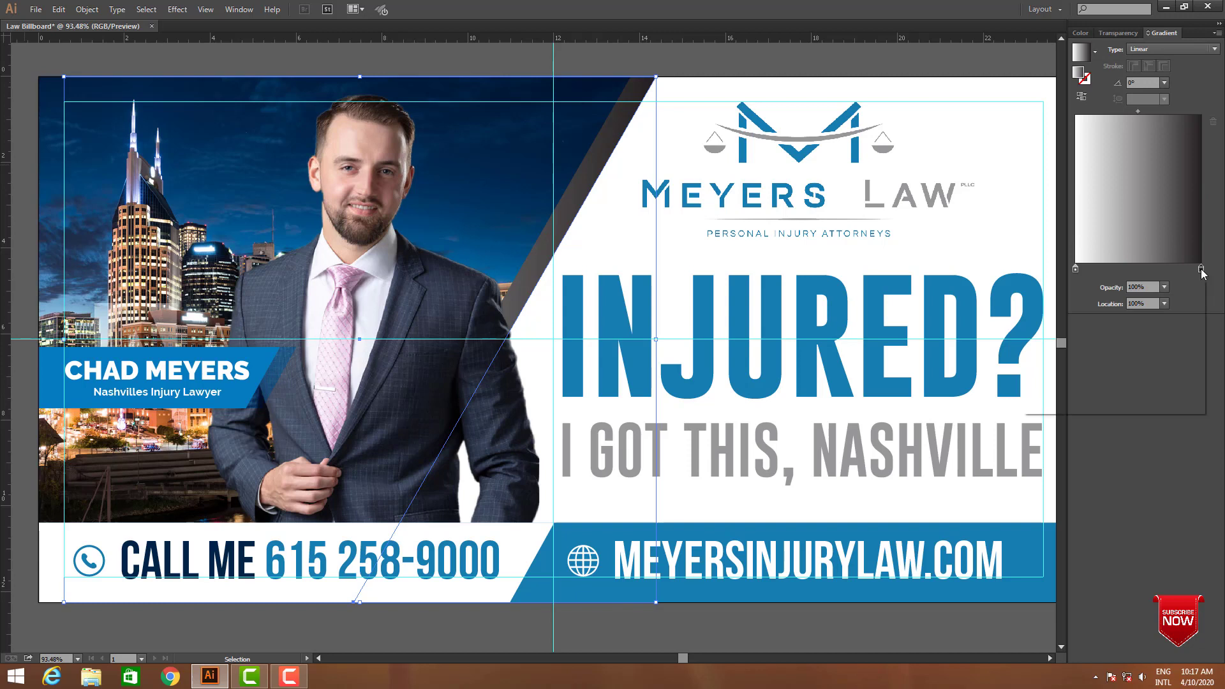
pyautogui.moveTo(1124, 317); pyautogui.dragTo(1100, 316)
# Set the stripe's gradient angle to 90°
pyautogui.click(1118, 82)
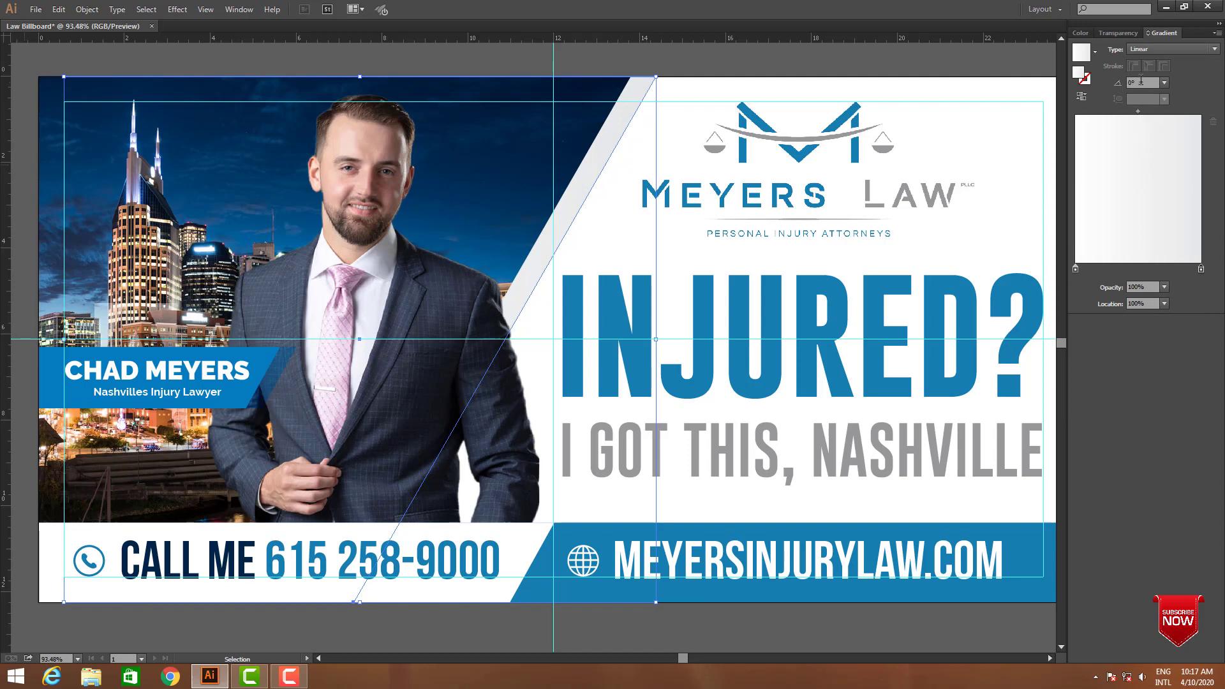
pyautogui.doubleClick(1141, 81)
pyautogui.write('90')
pyautogui.press('Return')
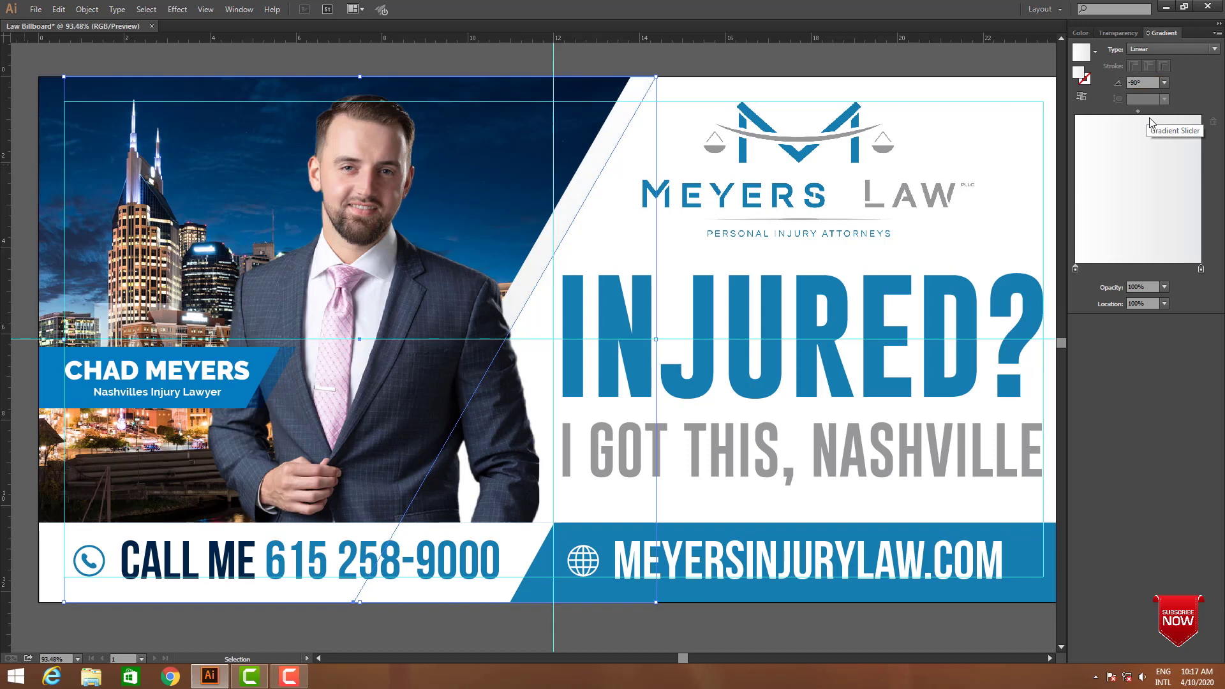
pyautogui.hotkey('ctrl', 'z')
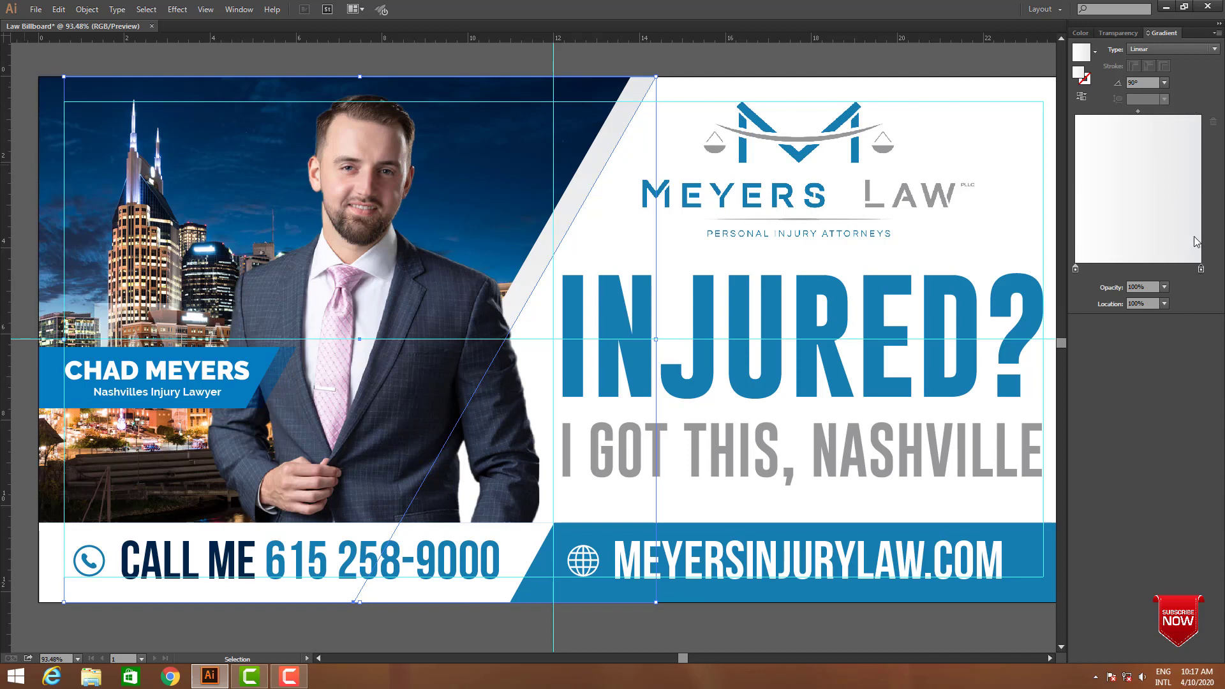
# Darken the end stop of the stripe's gradient to about 31% black
pyautogui.doubleClick(1200, 271)
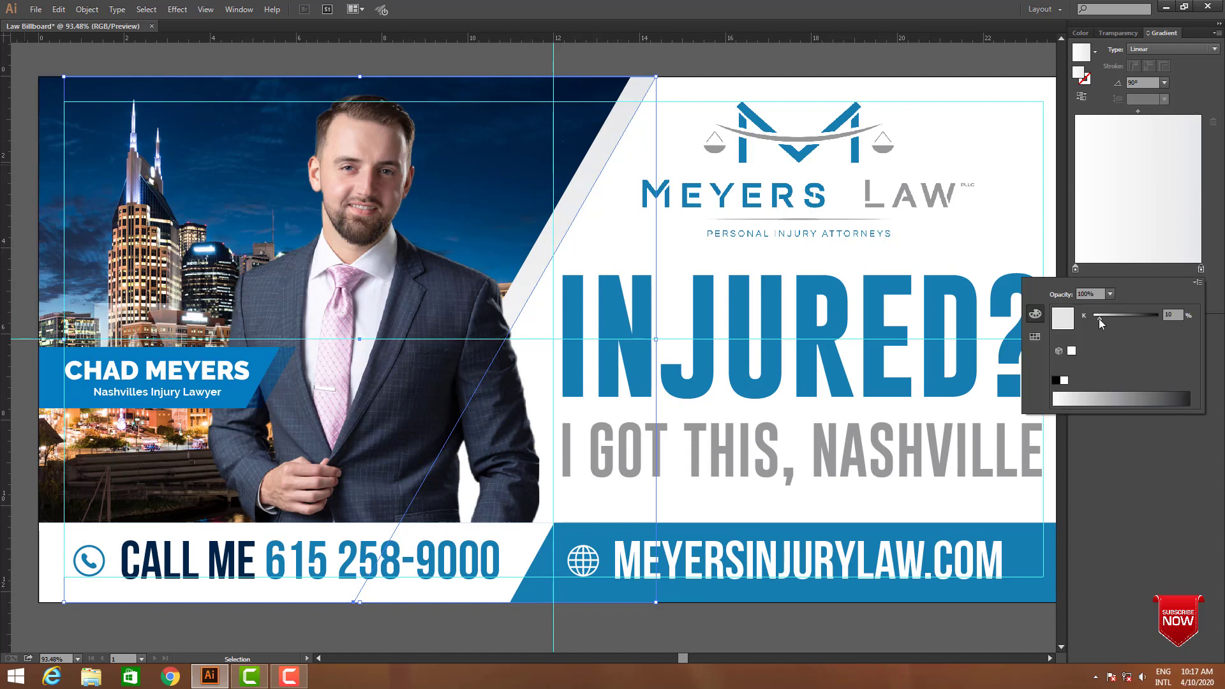
pyautogui.moveTo(1100, 317); pyautogui.dragTo(1115, 317)
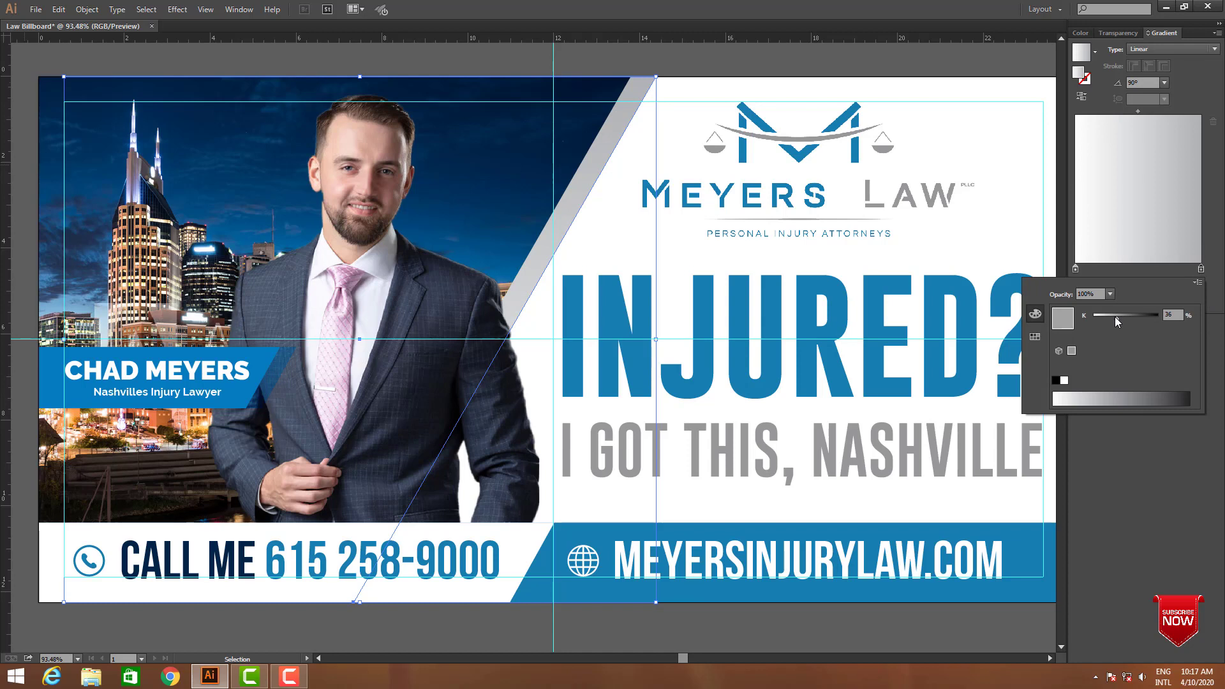
pyautogui.moveTo(1114, 317); pyautogui.dragTo(1110, 316)
pyautogui.click(809, 53)
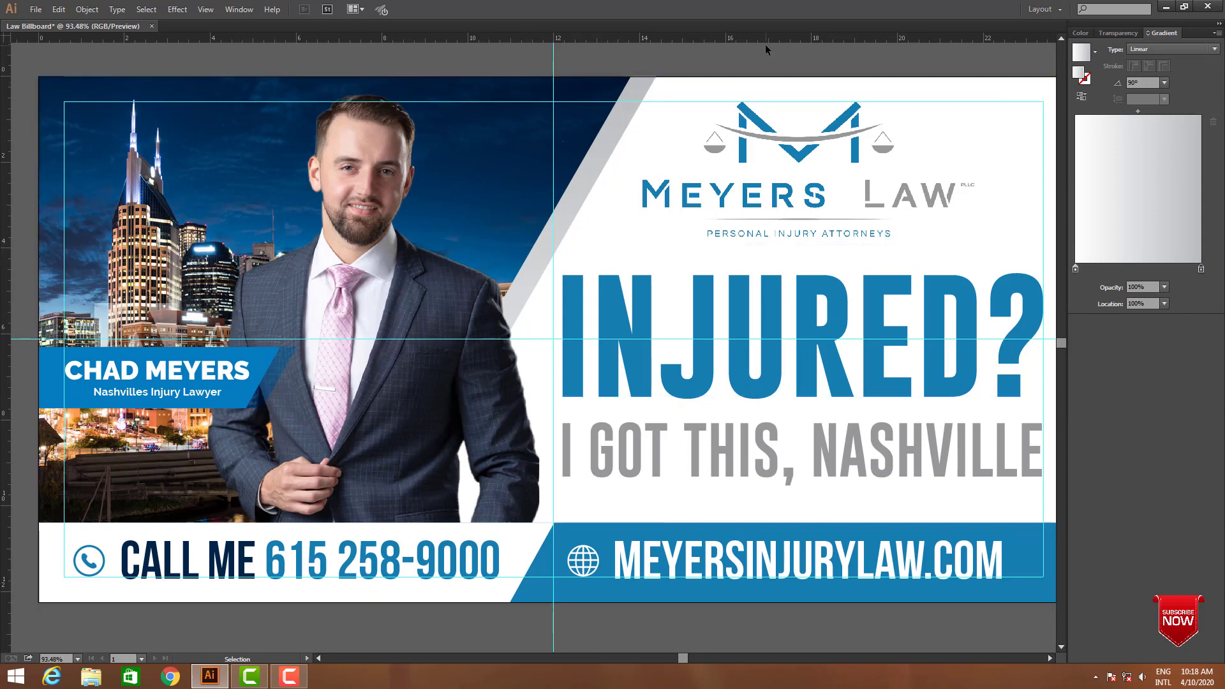
# Duplicate the gradient stripe about 0.6 in to the right to form a second slanted stripe beside it
pyautogui.press('Tab')
pyautogui.press('Tab')
pyautogui.moveTo(779, 83); pyautogui.dragTo(836, 123)
pyautogui.click(695, 143)
pyautogui.click(695, 136)
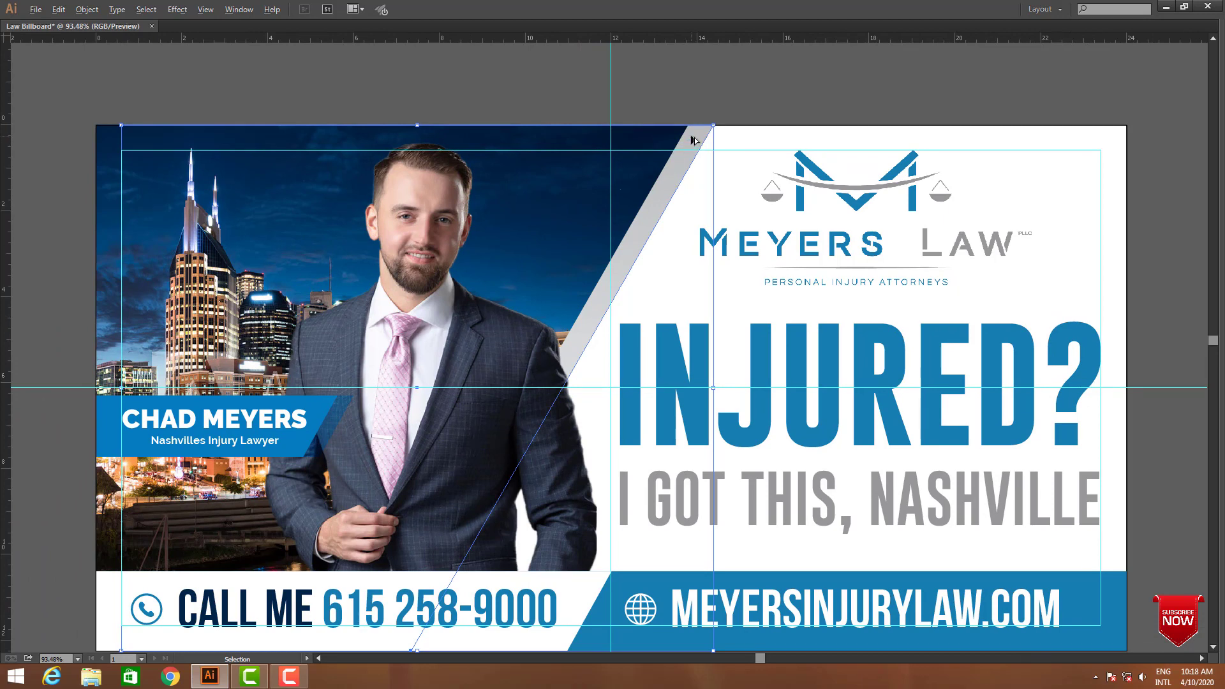
pyautogui.moveTo(691, 136); pyautogui.dragTo(716, 140)
# Darken the second stripe's gradient end stop to 46% black and place that stripe behind the first one
pyautogui.press('Tab')
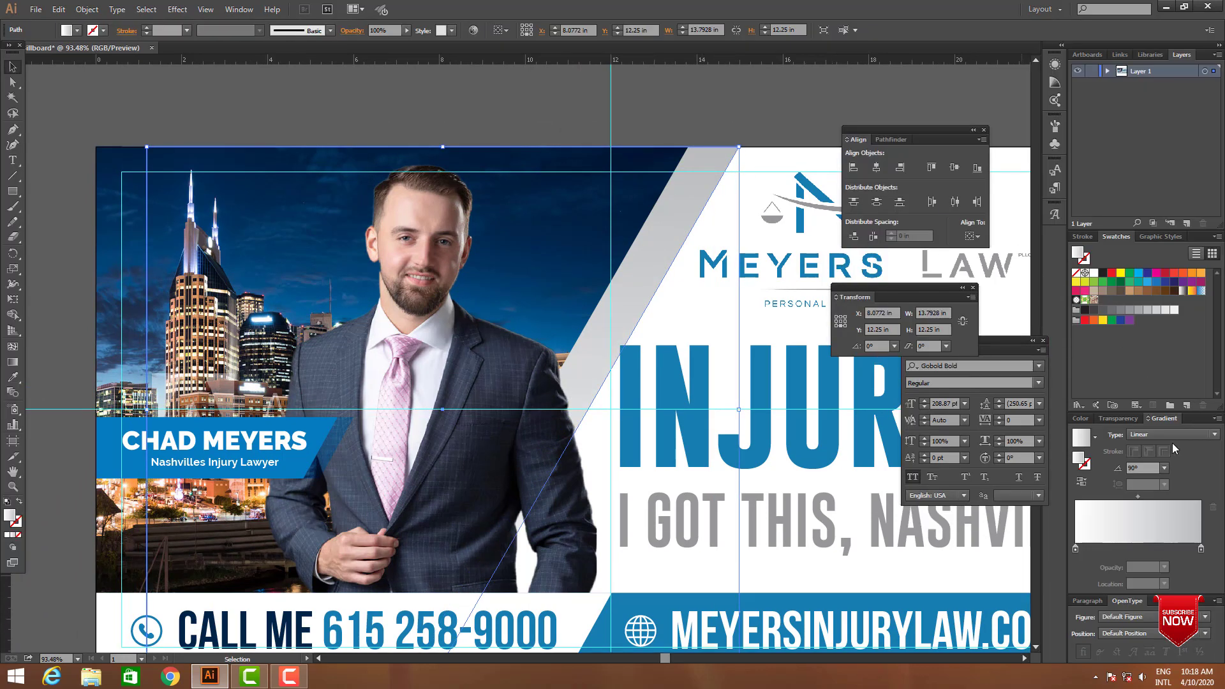
pyautogui.doubleClick(1201, 550)
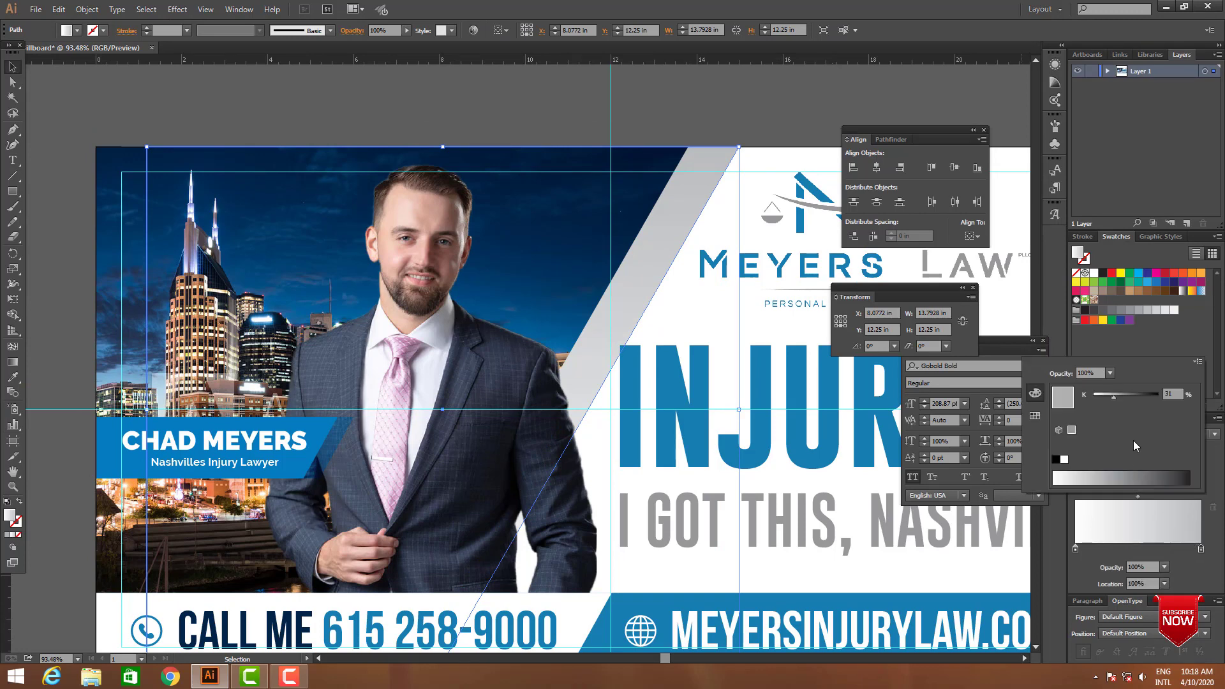
pyautogui.moveTo(1112, 396); pyautogui.dragTo(1123, 395)
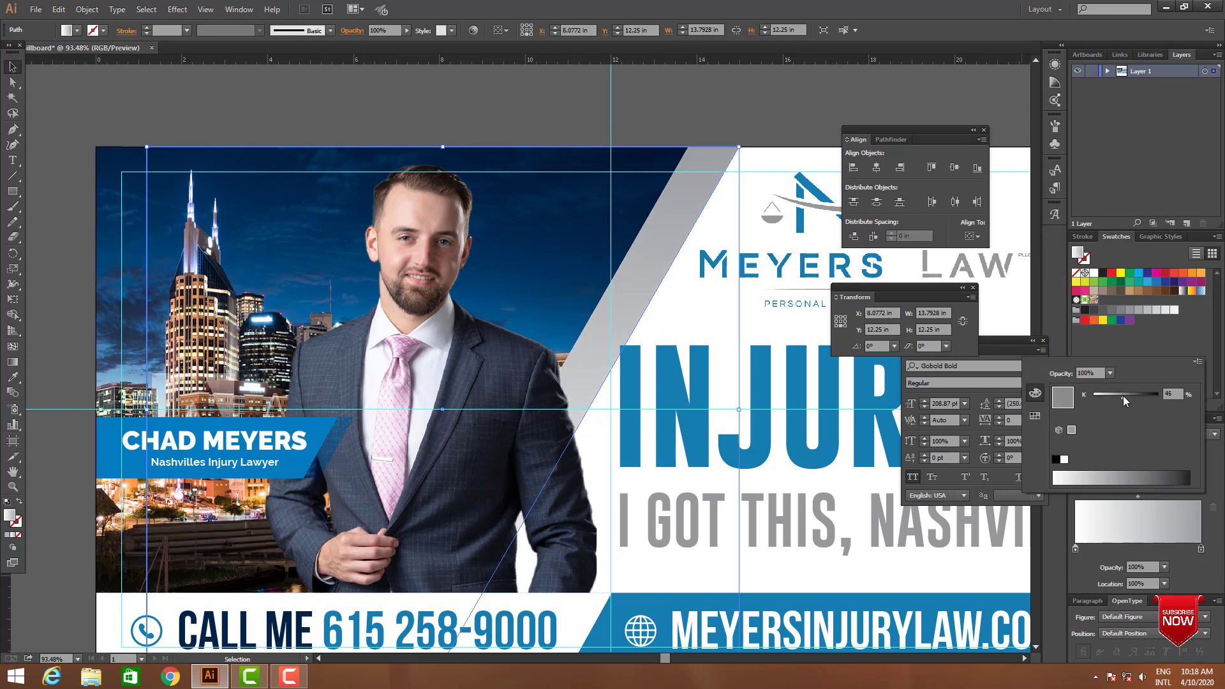
pyautogui.press('Return')
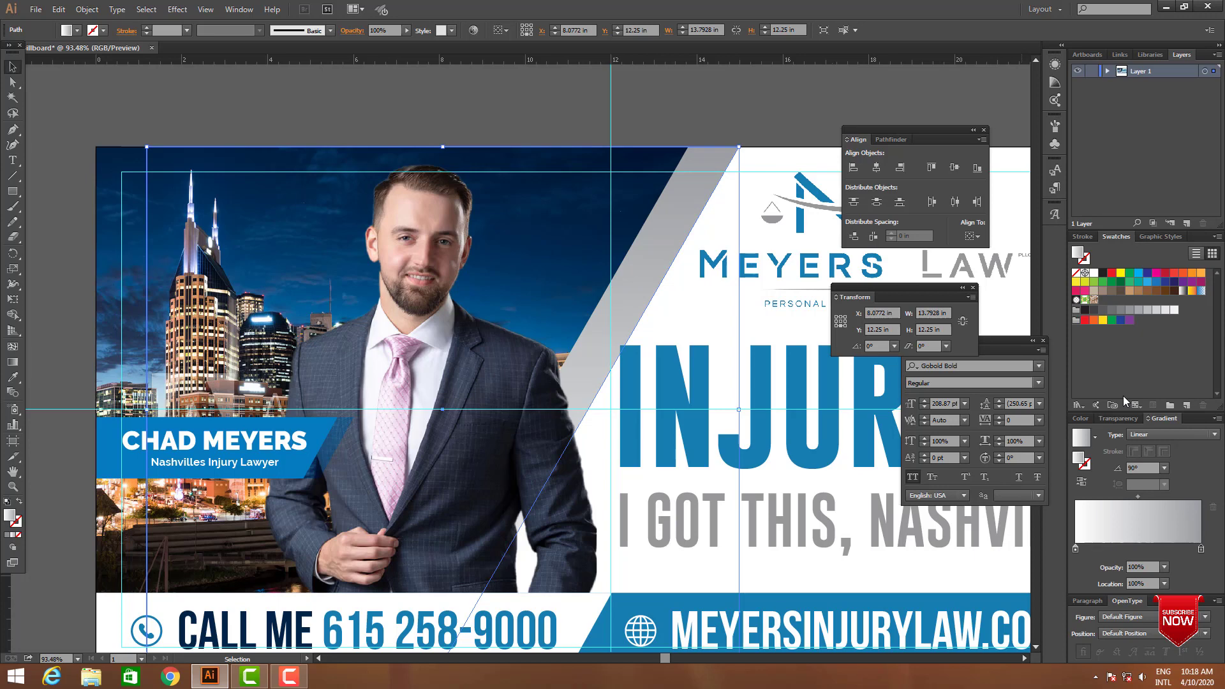
pyautogui.click(784, 123)
pyautogui.press('Tab')
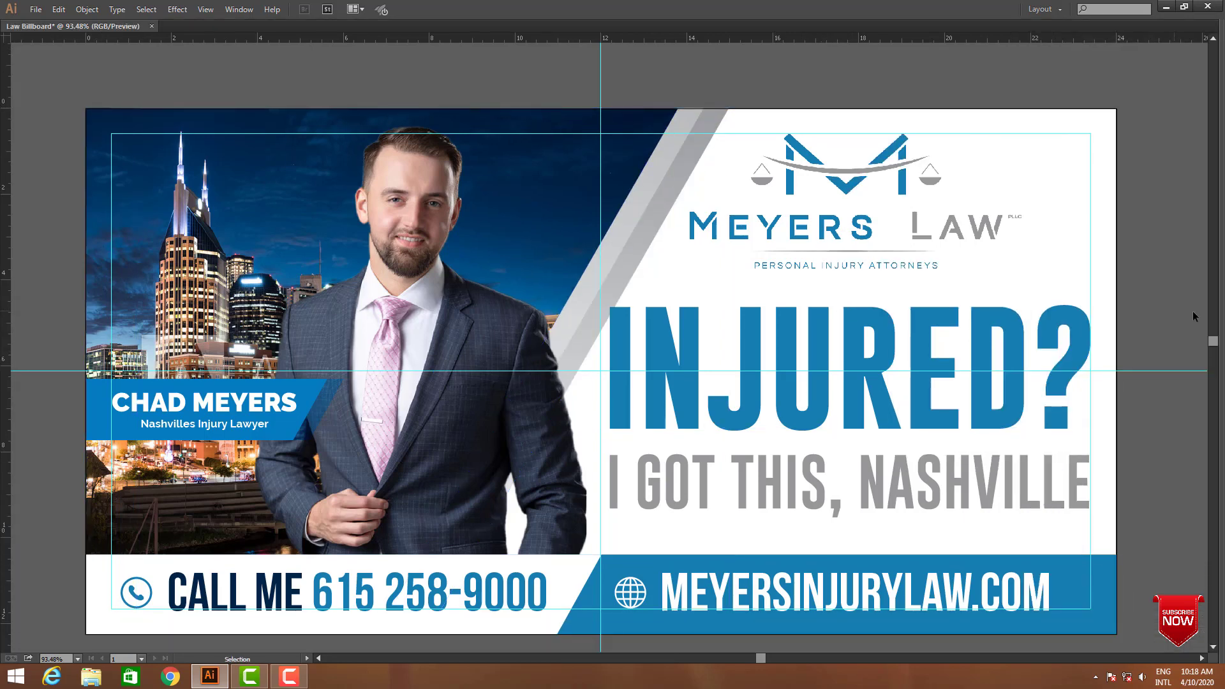
# Shift the slanted edges of the skyline photo and both gray stripes together about 0.4 in to the left
pyautogui.press('Tab')
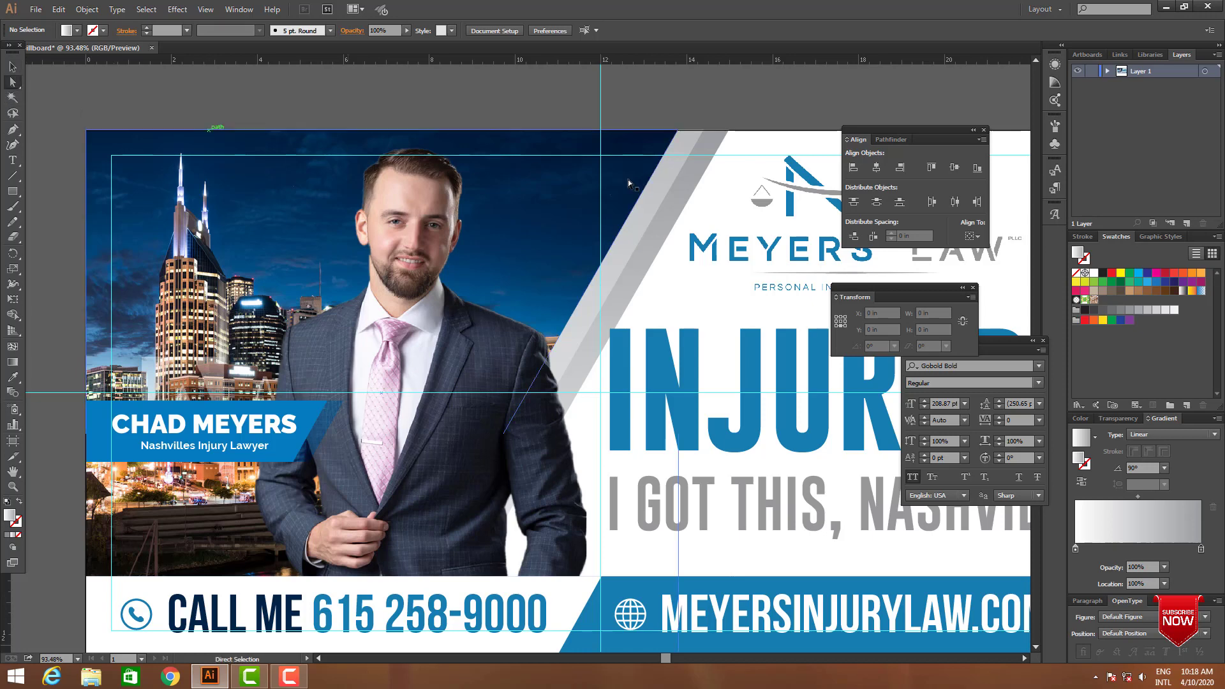
pyautogui.click(655, 209)
pyautogui.keyDown('shift'); pyautogui.click(664, 250); pyautogui.keyUp('shift')
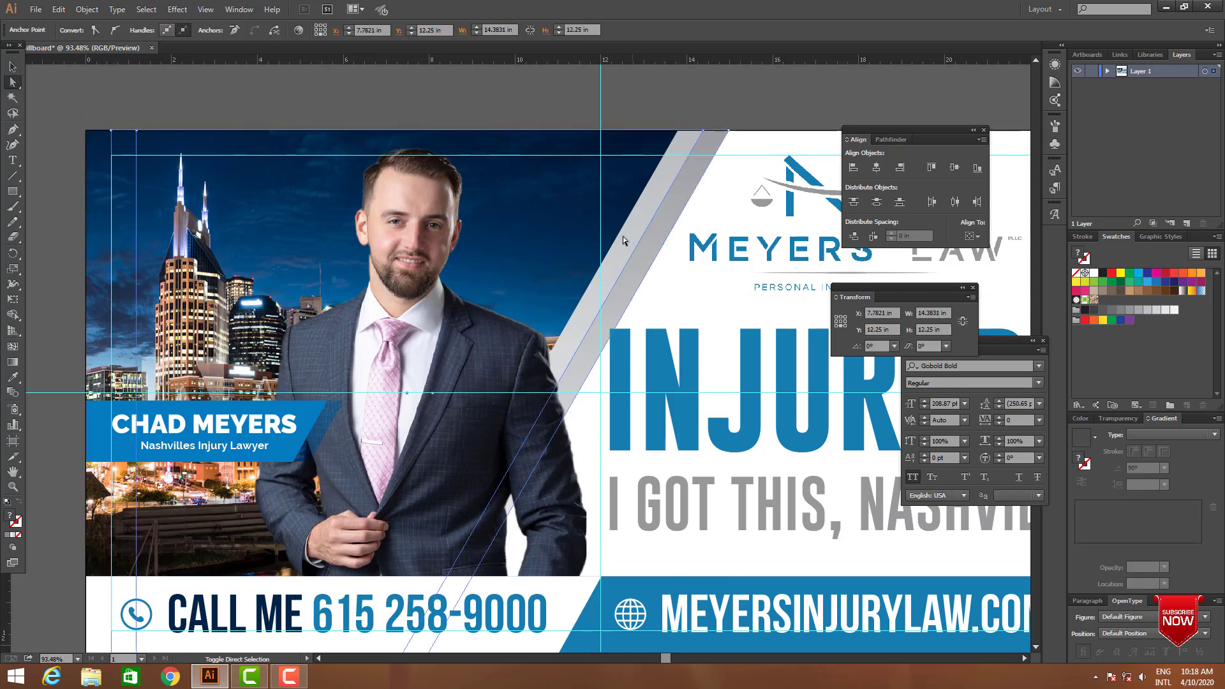
pyautogui.keyDown('shift'); pyautogui.click(616, 231); pyautogui.keyUp('shift')
pyautogui.moveTo(618, 232); pyautogui.dragTo(601, 231)
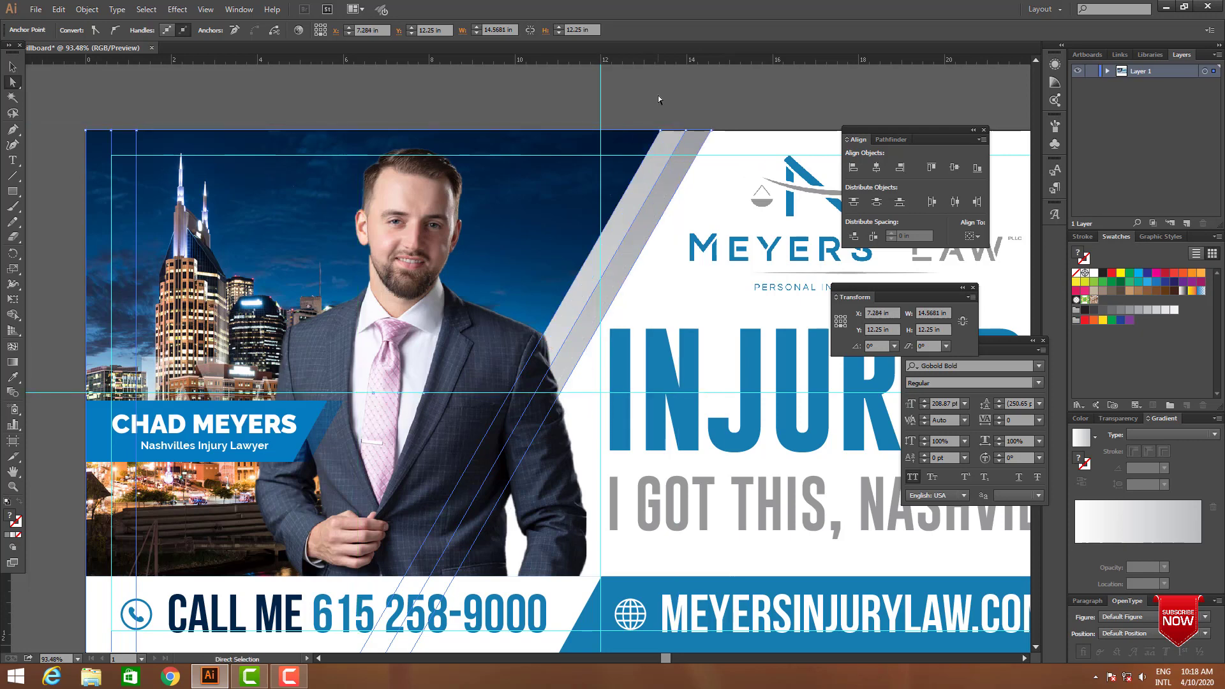
pyautogui.click(657, 94)
# Hide the guides and examine the whole billboard with its two gray slanted stripes
pyautogui.press('z')
pyautogui.press('Tab')
pyautogui.keyDown('alt'); pyautogui.click(824, 418); pyautogui.keyUp('alt')
pyautogui.moveTo(944, 416); pyautogui.dragTo(1069, 429)
pyautogui.moveTo(97, 130); pyautogui.dragTo(1113, 548)
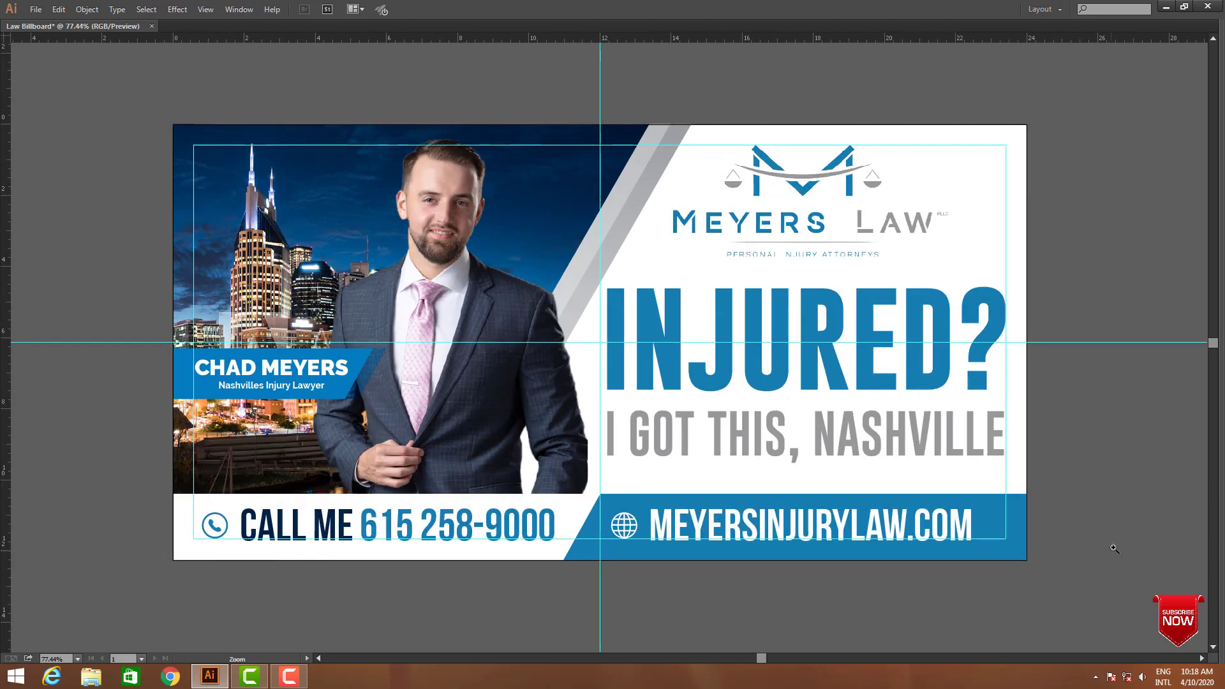
pyautogui.hotkey('ctrl', '0')
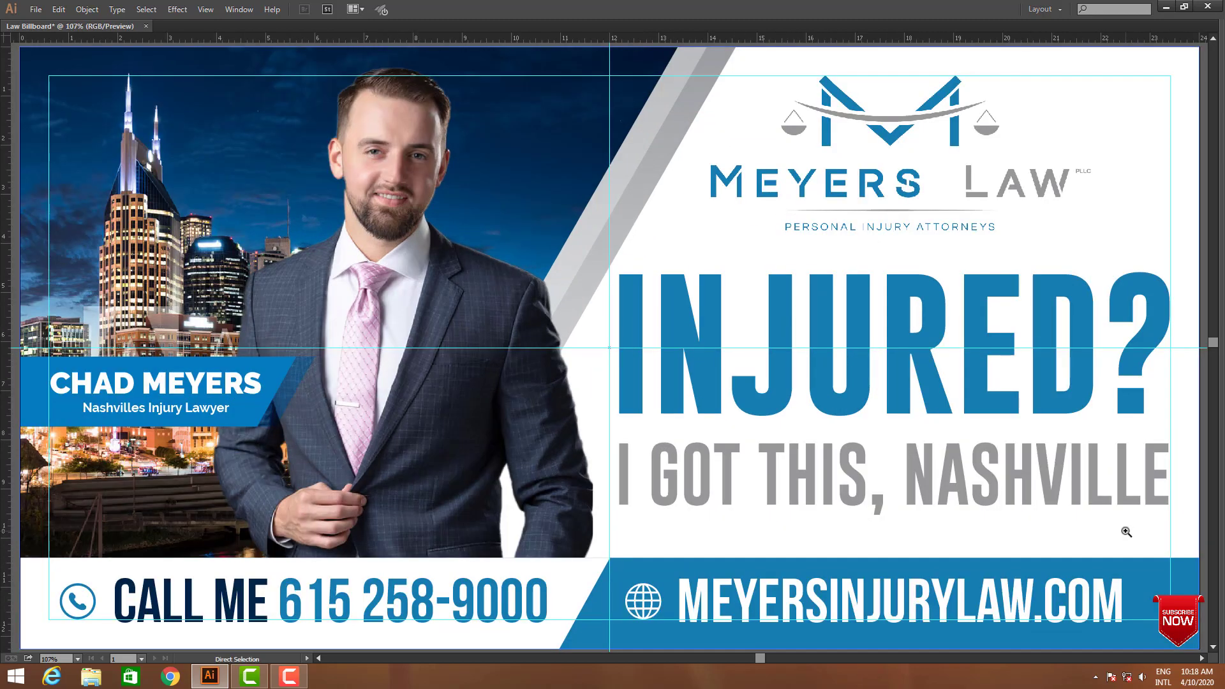
pyautogui.keyDown('alt'); pyautogui.click(515, 323); pyautogui.keyUp('alt')
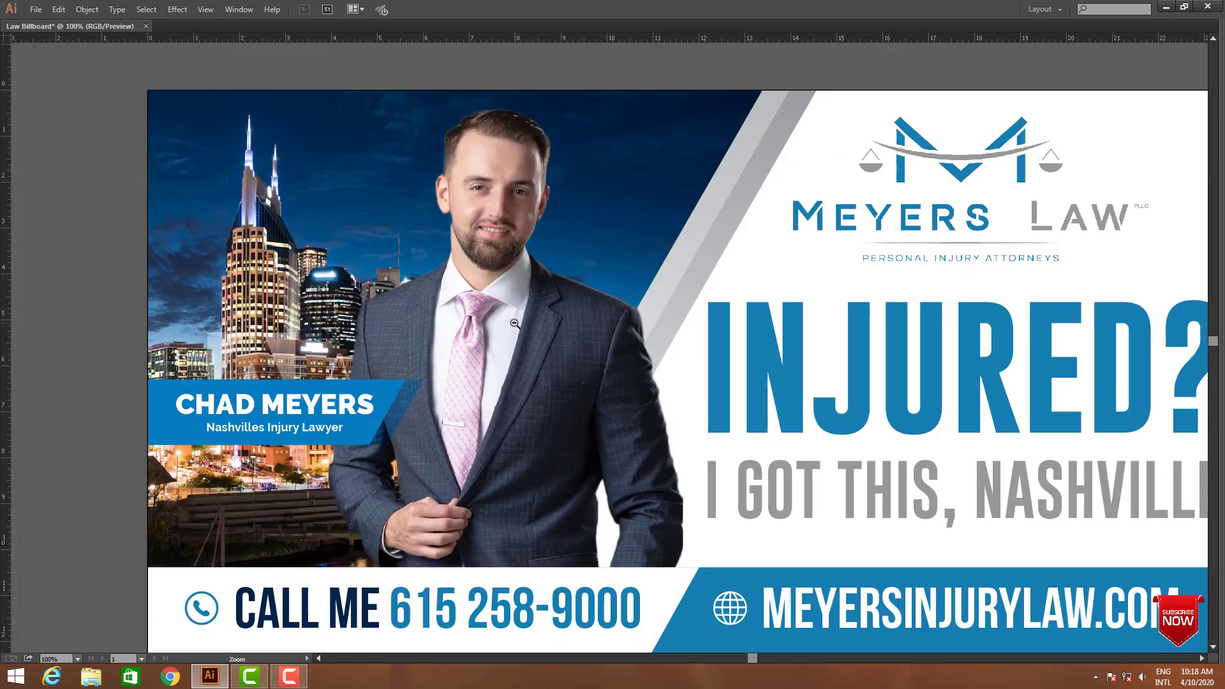
pyautogui.moveTo(640, 362); pyautogui.dragTo(544, 339)
pyautogui.moveTo(643, 352); pyautogui.dragTo(652, 354)
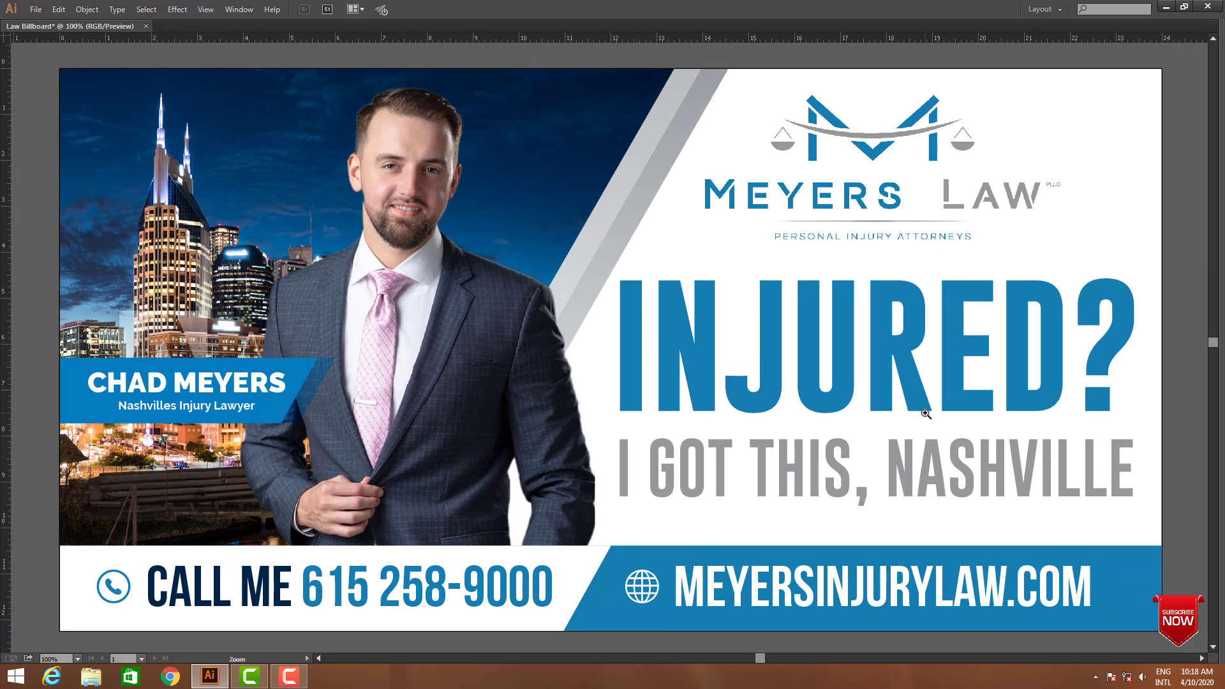